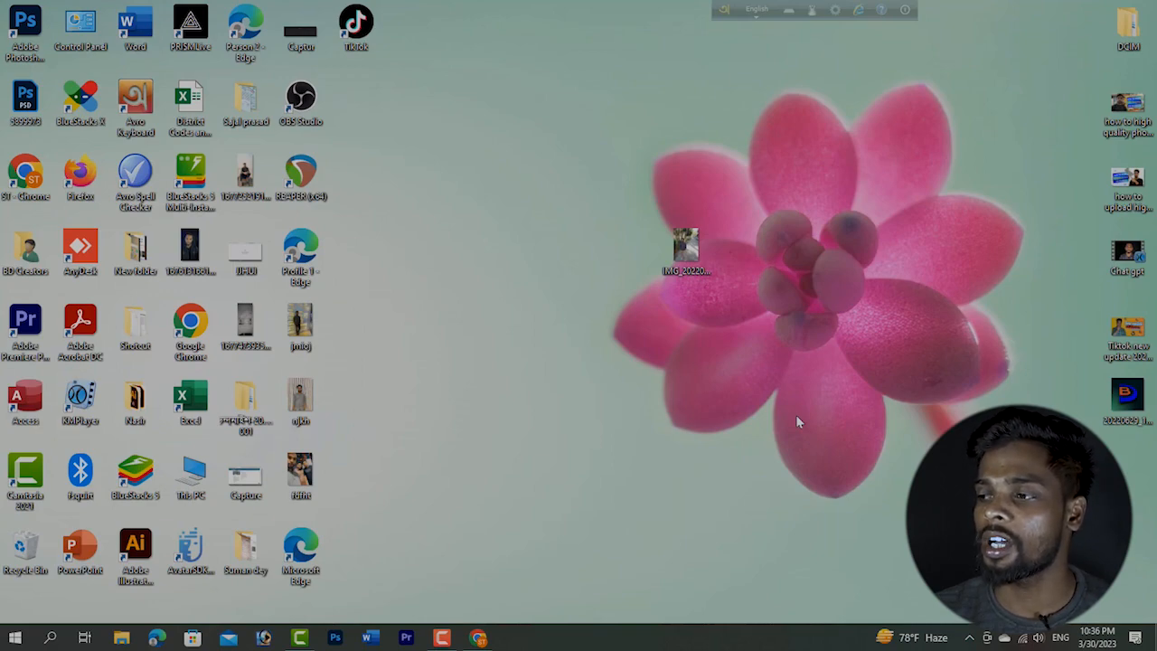
# Step: Search Google for 'tin certificate' and open the NBR e-TIN Registration result
pyautogui.click(479, 638)
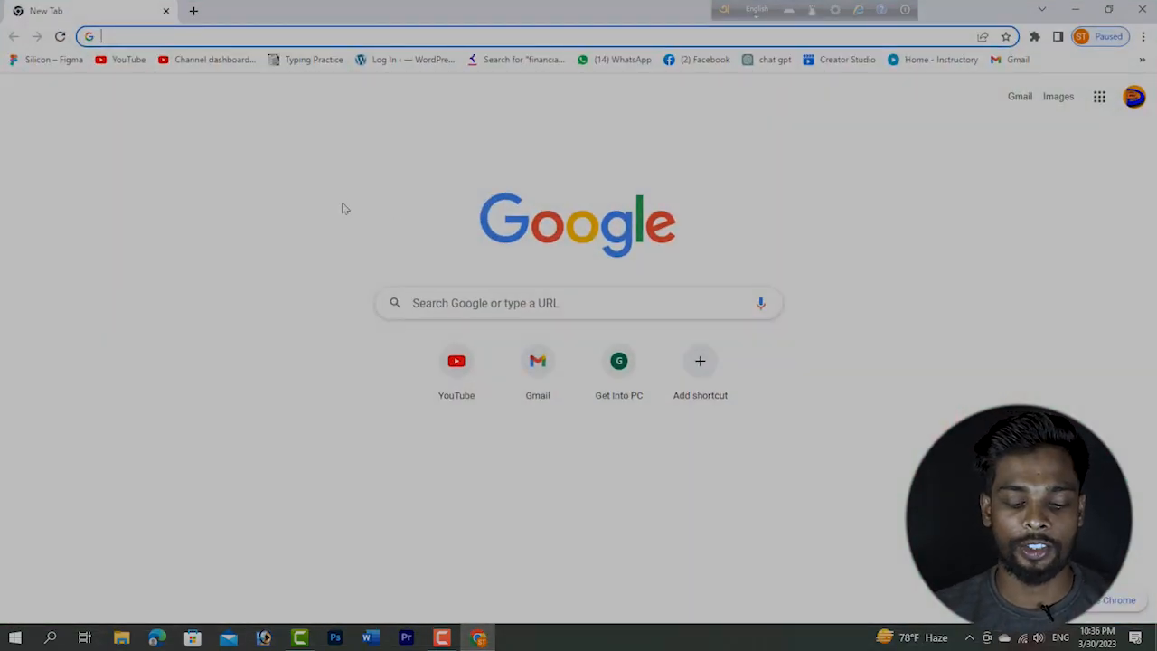
pyautogui.write('tin c')
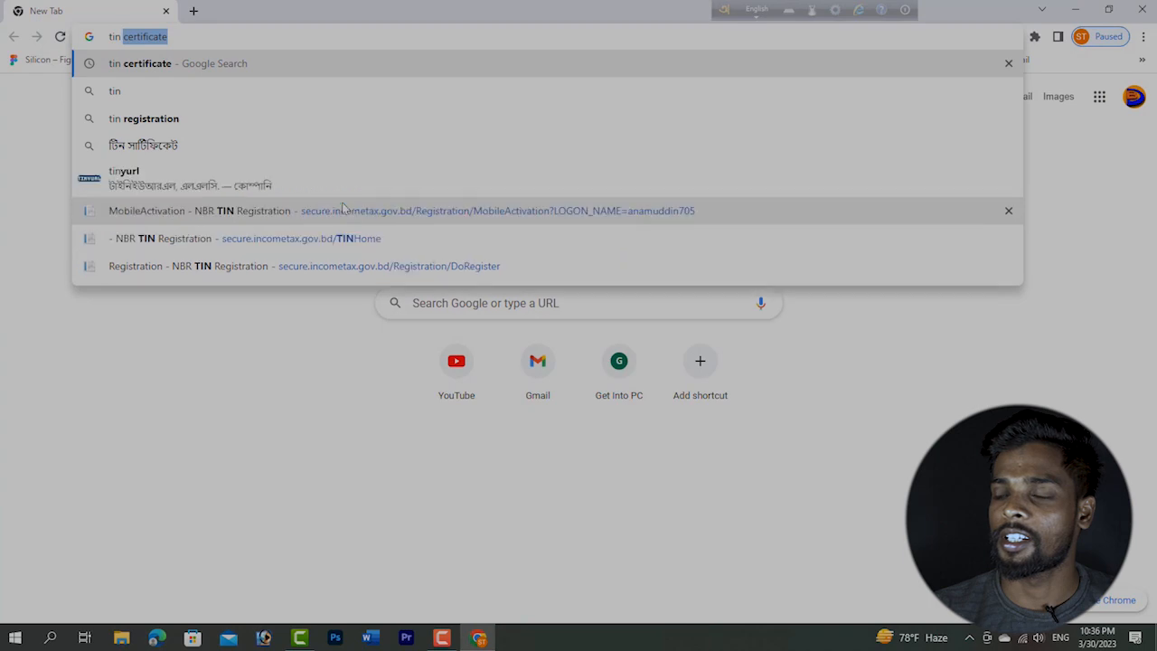
pyautogui.write('ertificate')
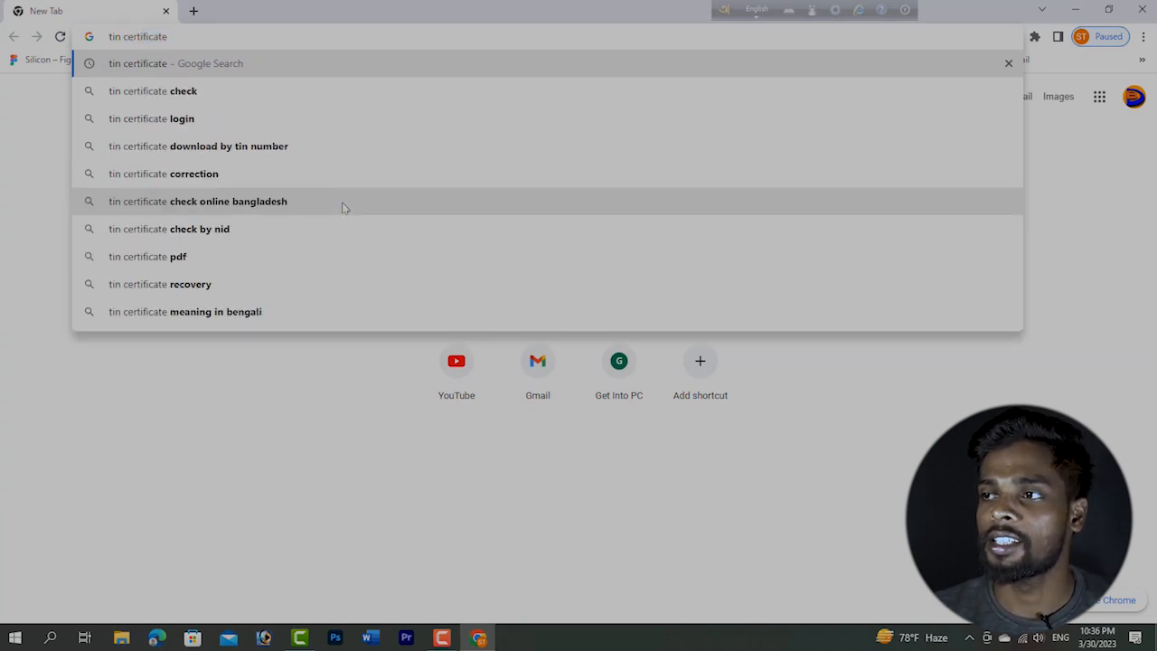
pyautogui.press('Return')
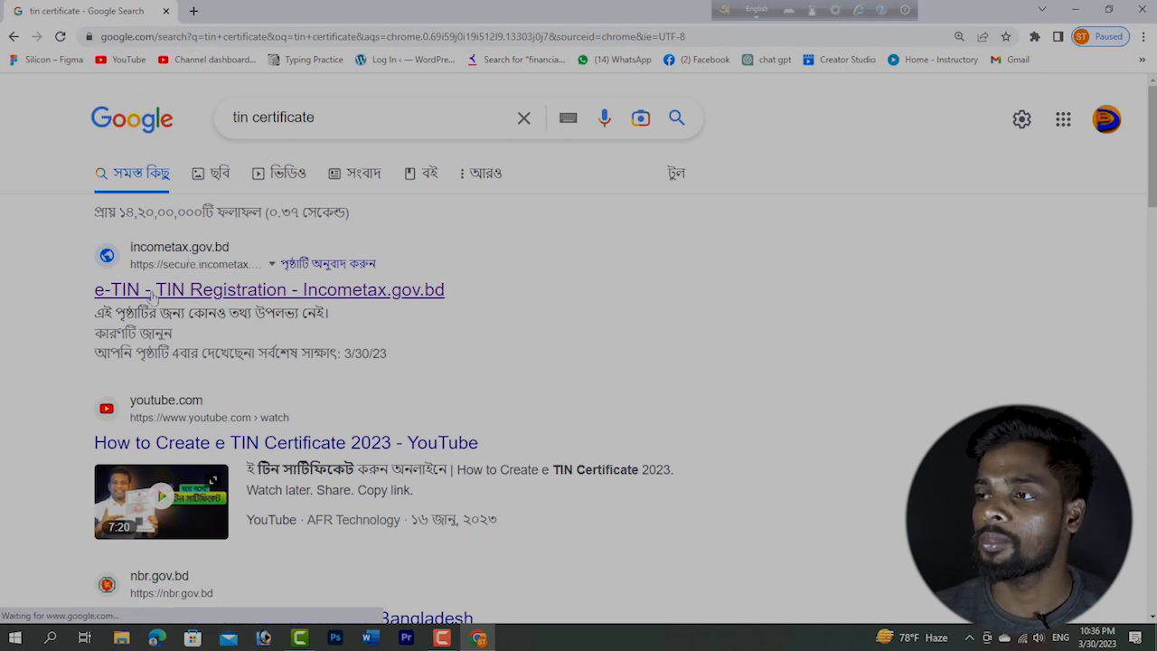
pyautogui.click(204, 296)
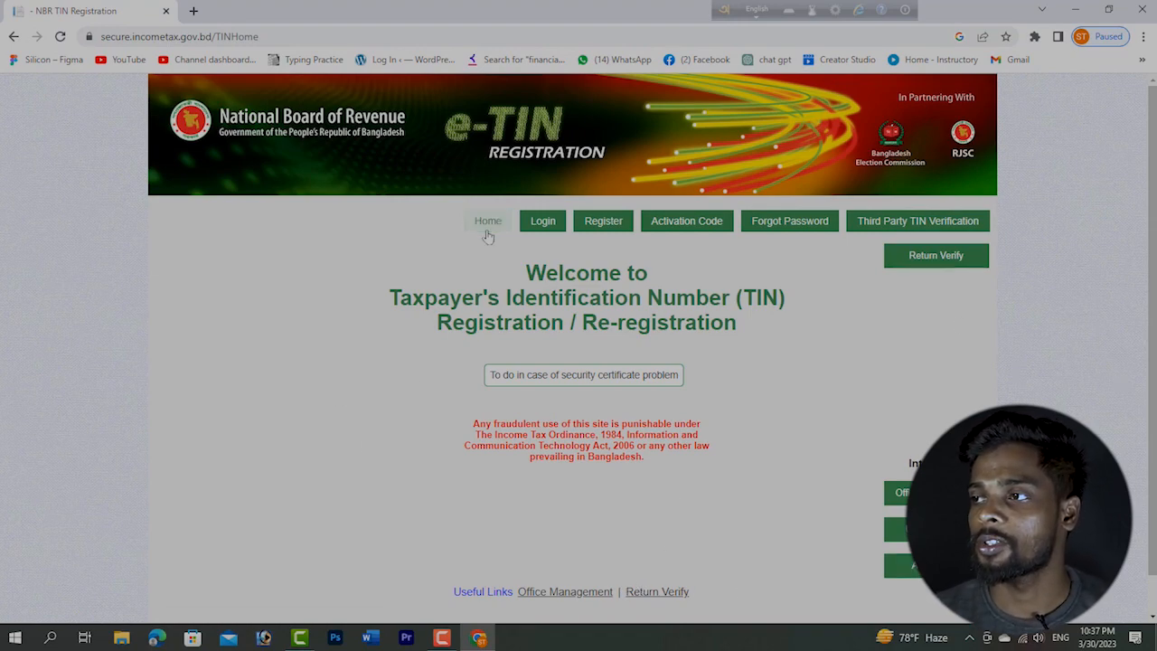
# Step: Open the new-user registration form and look over its fields
pyautogui.click(597, 223)
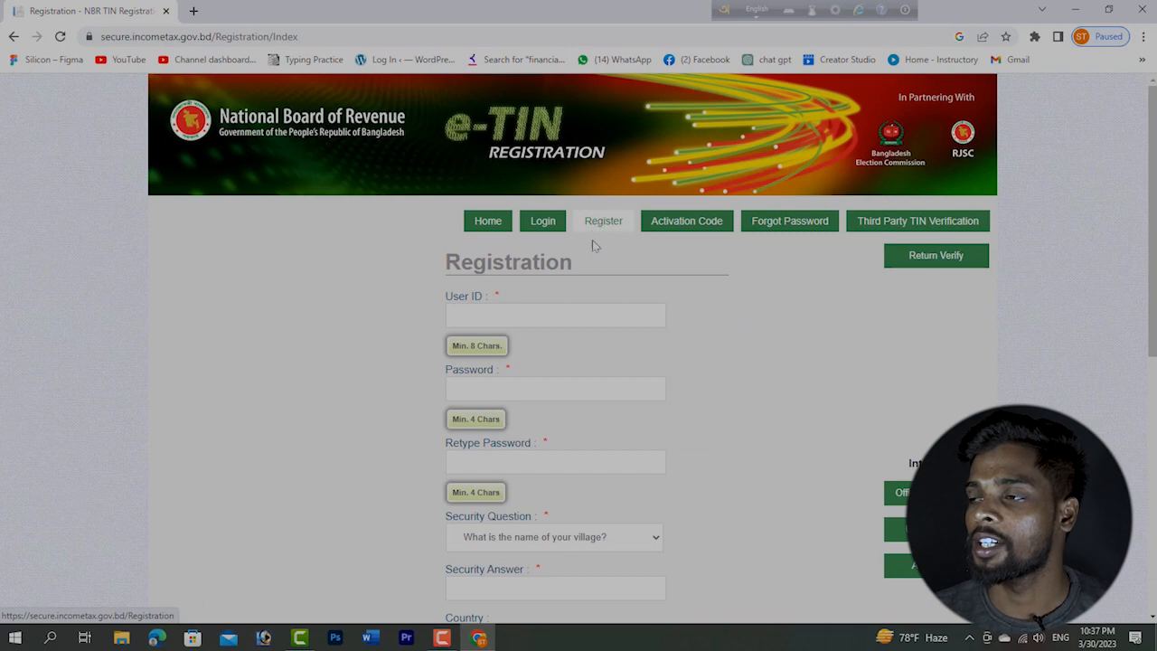
pyautogui.scroll(-4, 720, 356)
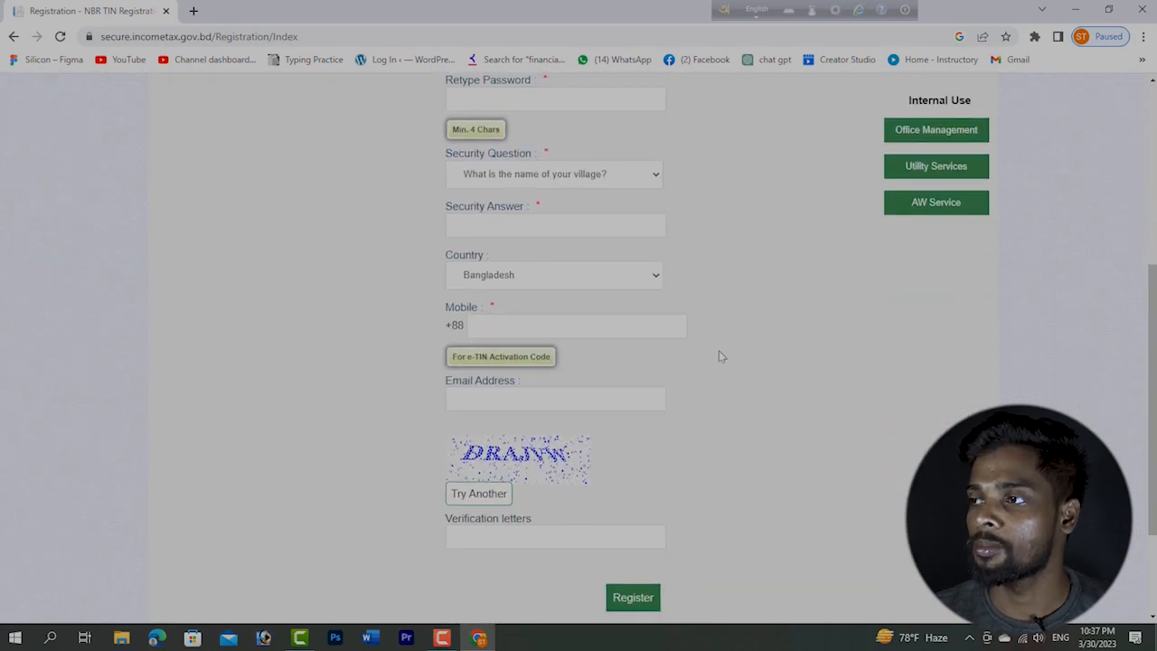
pyautogui.scroll(3, 720, 353)
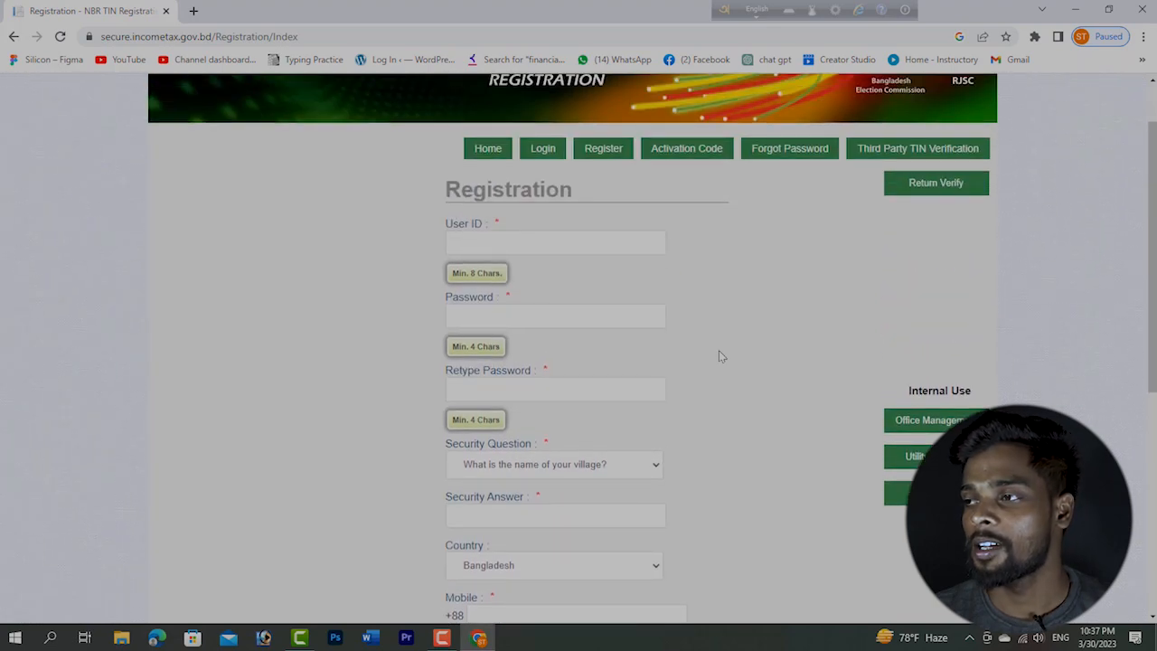
# Step: Enter a chosen user ID in the User ID field
pyautogui.click(546, 245)
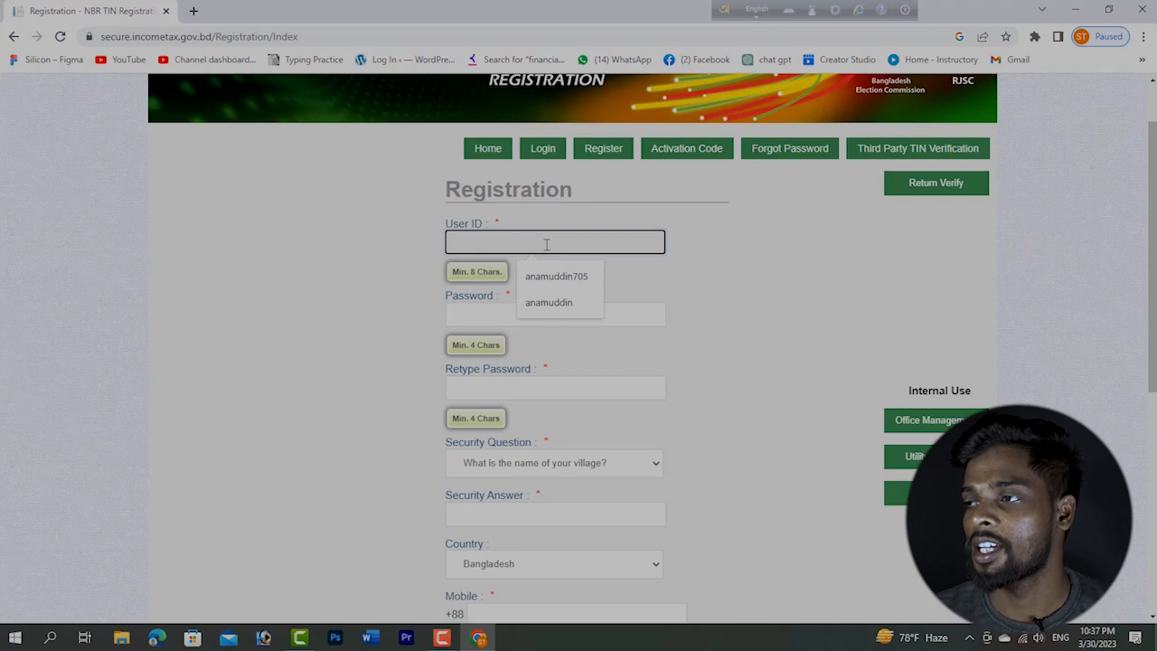
pyautogui.click(766, 265)
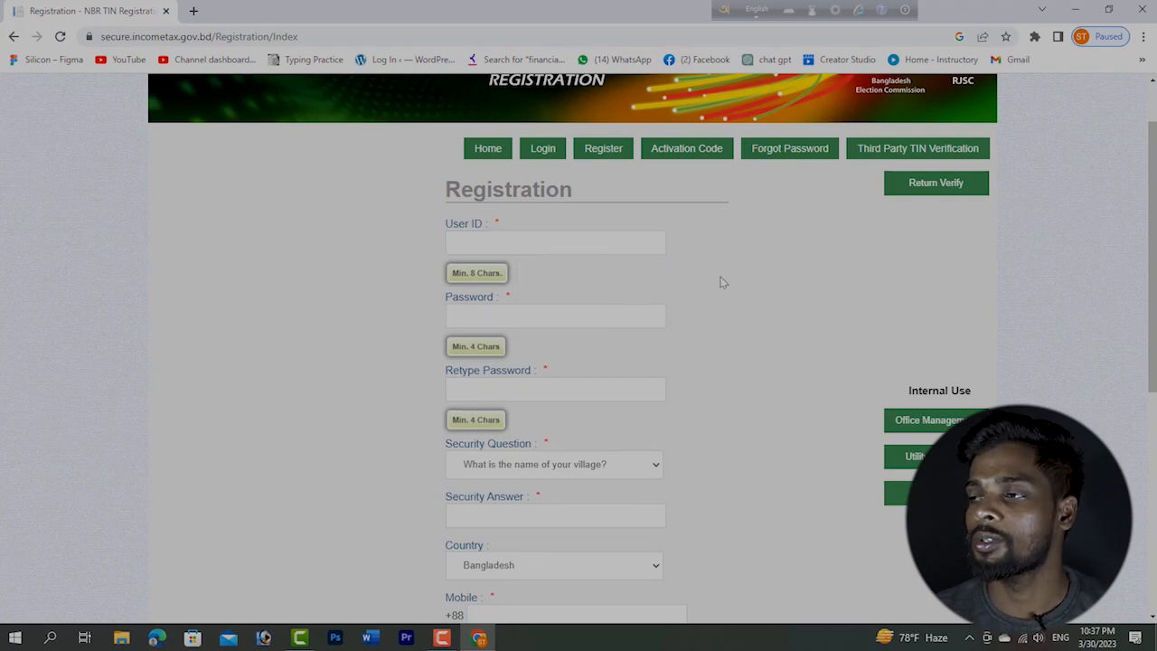
pyautogui.tripleClick(449, 225)
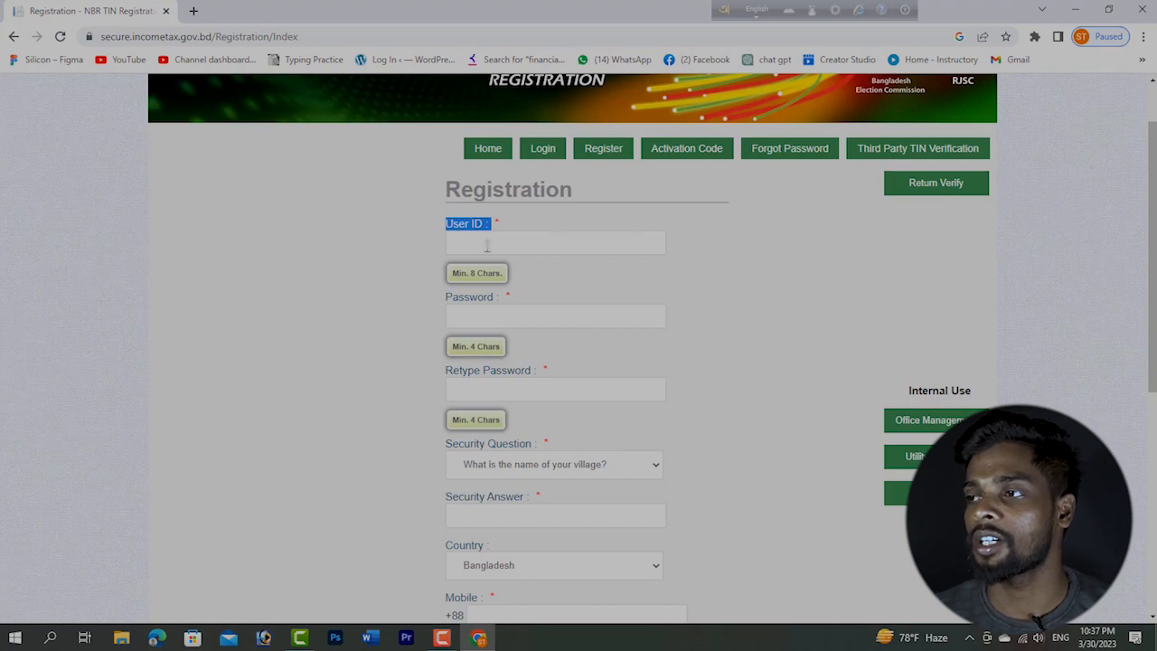
pyautogui.click(486, 246)
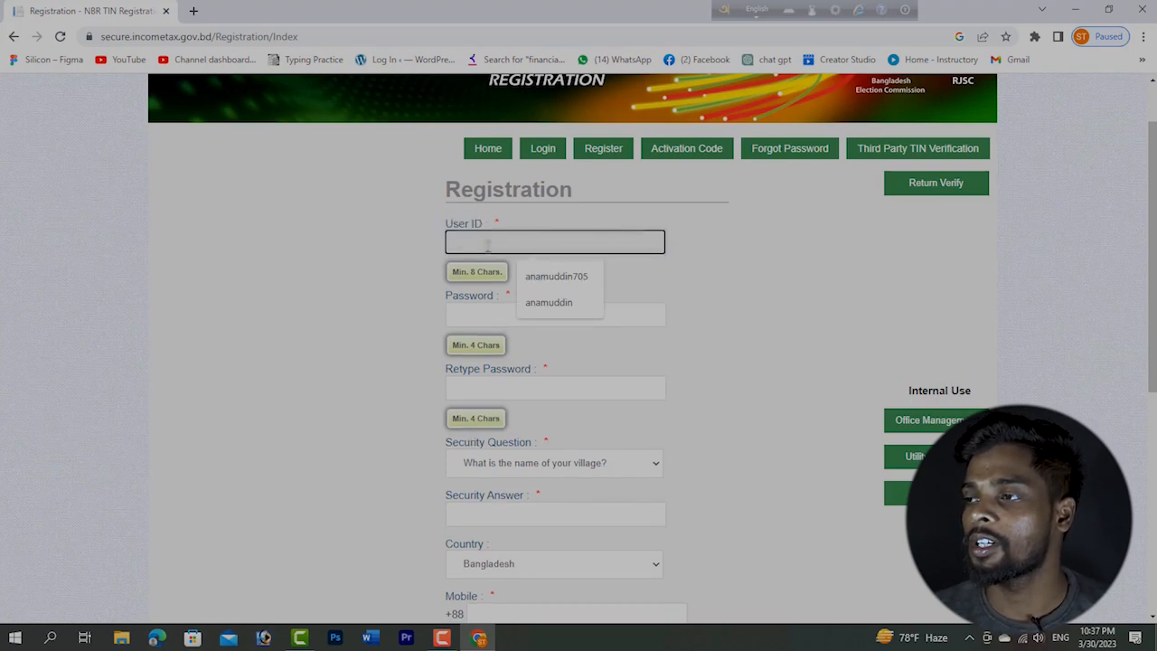
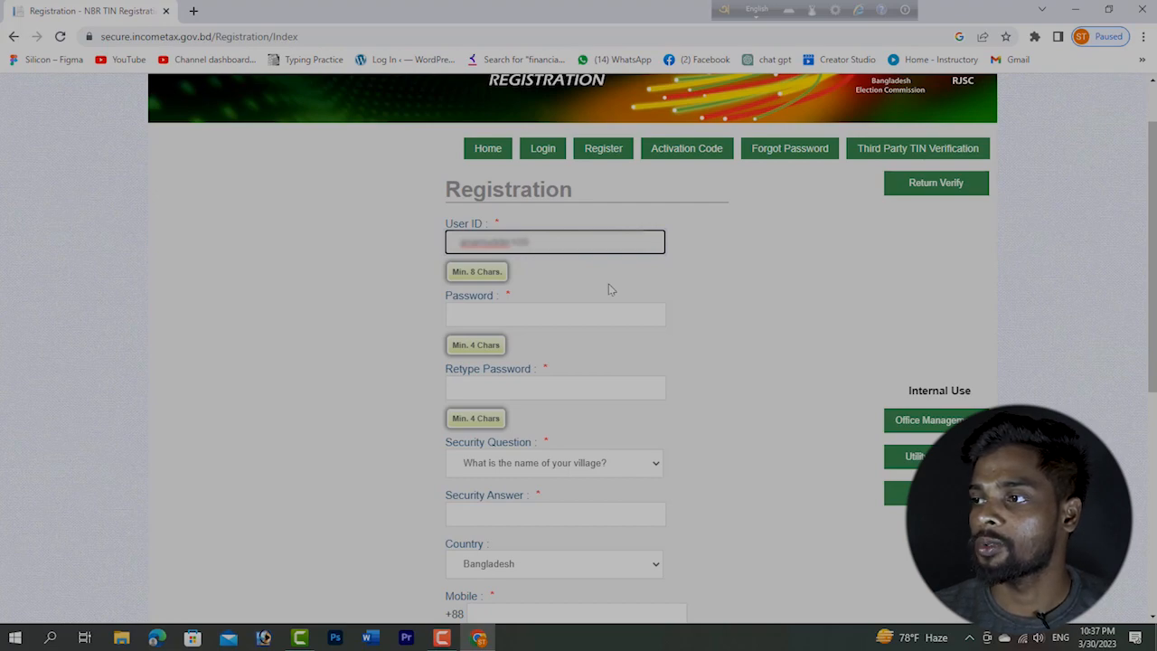
pyautogui.moveTo(444, 302); pyautogui.dragTo(523, 310)
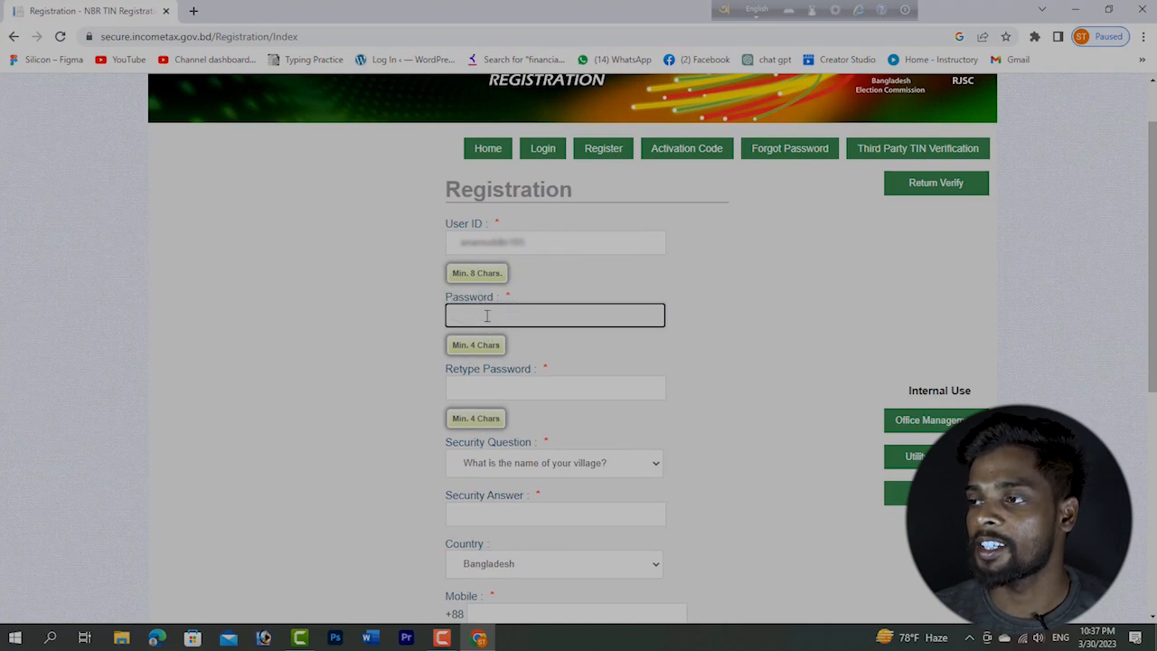
# Step: Enter the account password in both the Password and Retype Password fields
pyautogui.write('•')
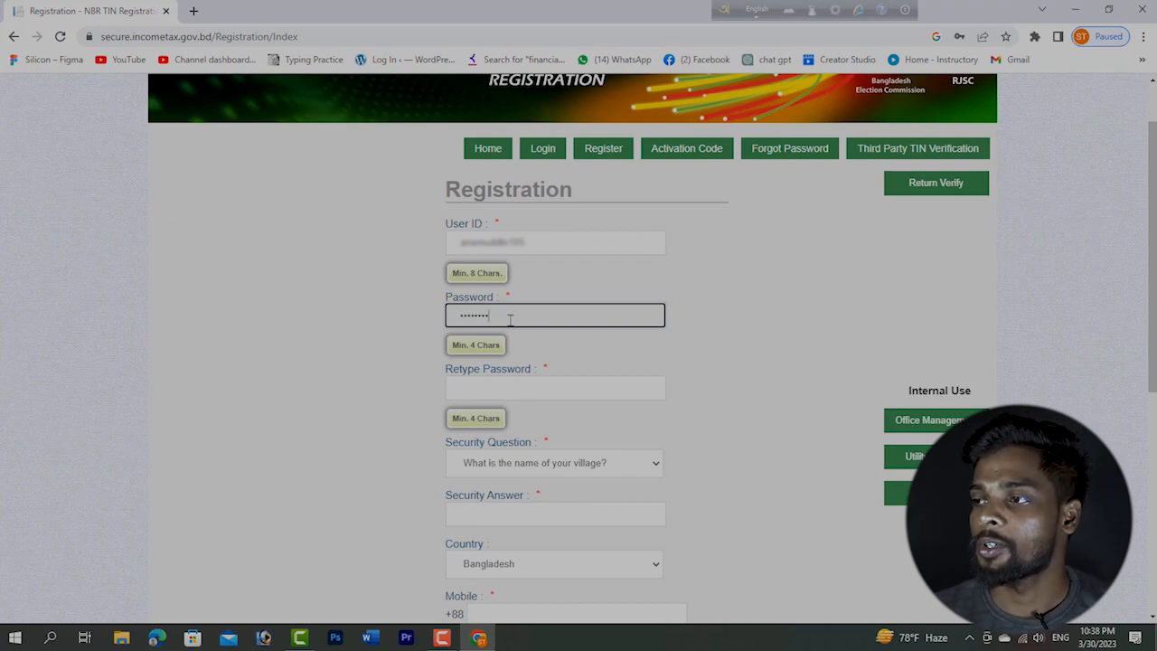
pyautogui.moveTo(447, 371); pyautogui.dragTo(550, 386)
pyautogui.click(515, 390)
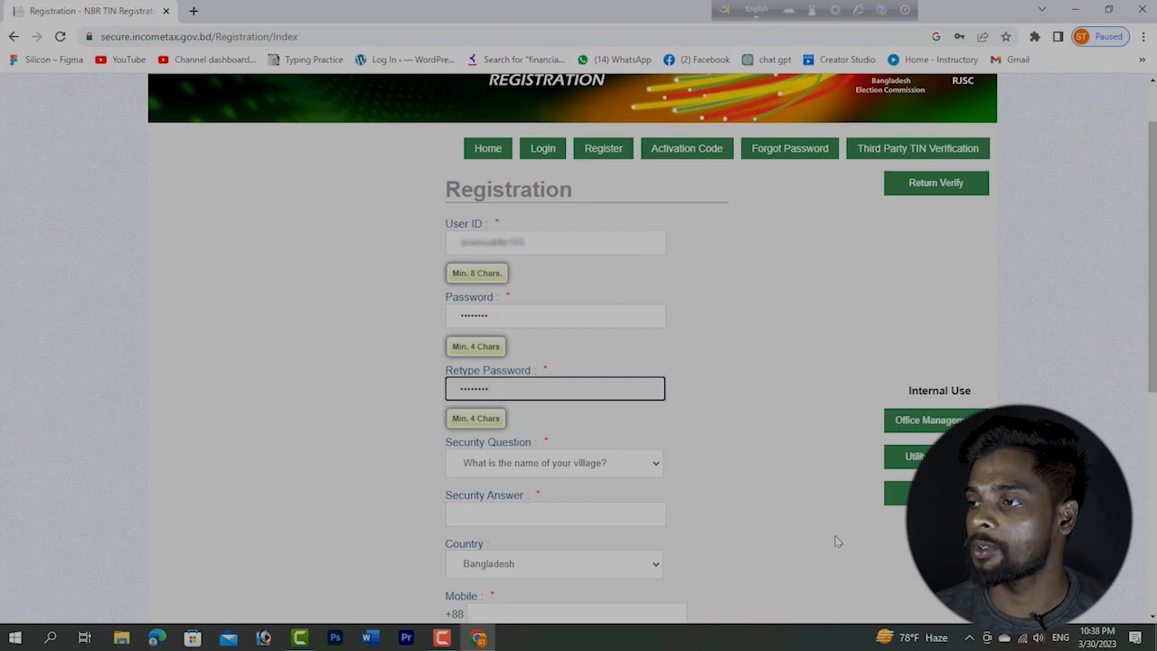
pyautogui.click(441, 444)
# Step: Review the Security Question and Security Answer fields and show the security question choices
pyautogui.moveTo(441, 444); pyautogui.dragTo(548, 450)
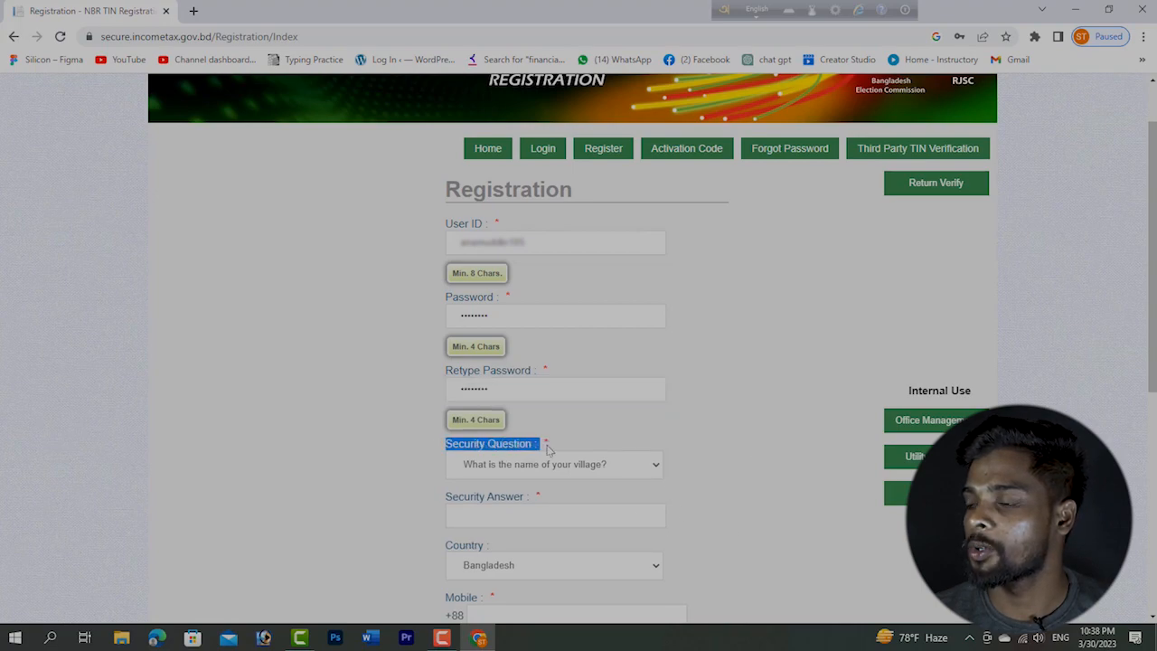
pyautogui.click(548, 450)
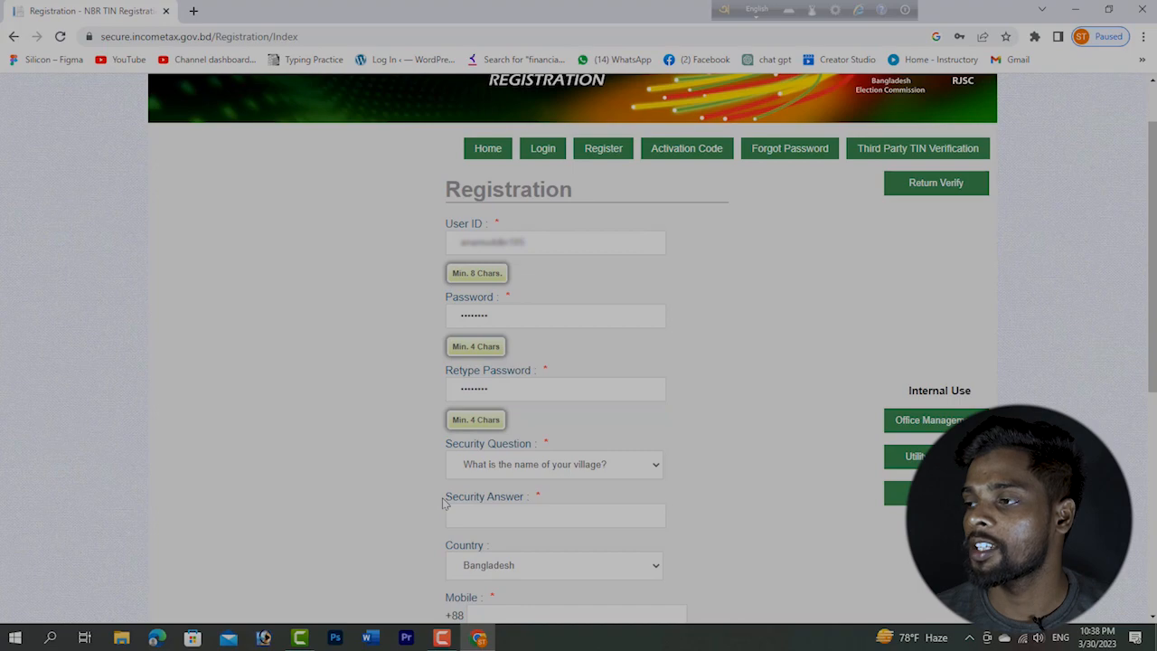
pyautogui.moveTo(443, 499); pyautogui.dragTo(528, 503)
pyautogui.click(528, 503)
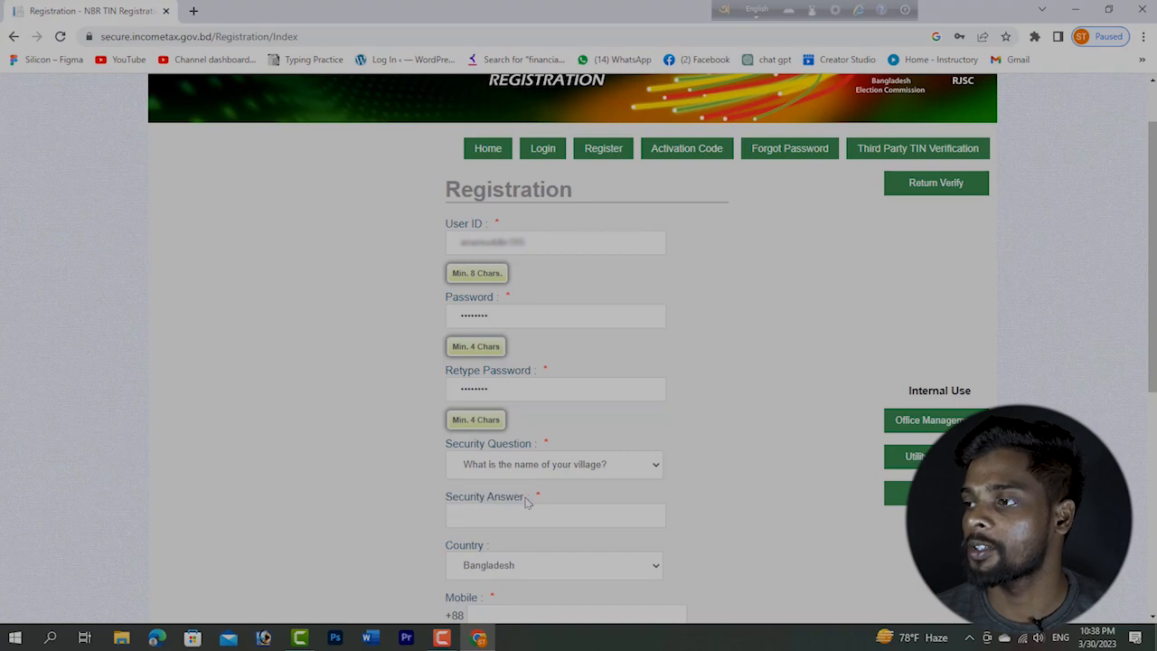
pyautogui.click(657, 468)
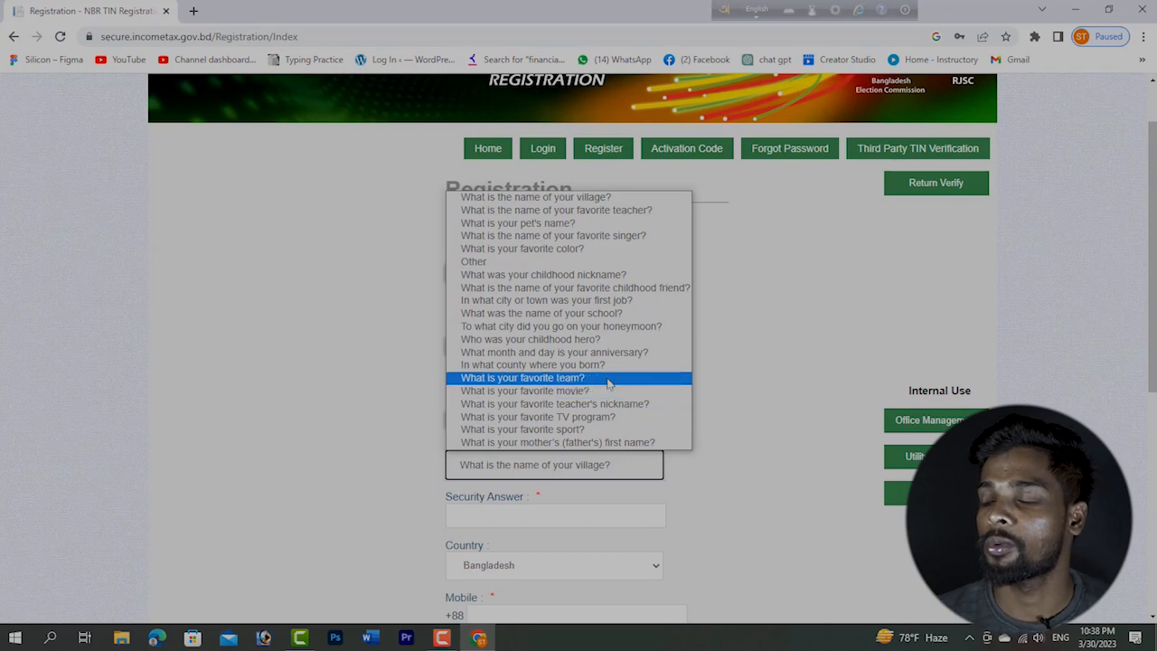
# Step: Keep 'What is the name of your village?' and enter the village name as the answer
pyautogui.click(633, 200)
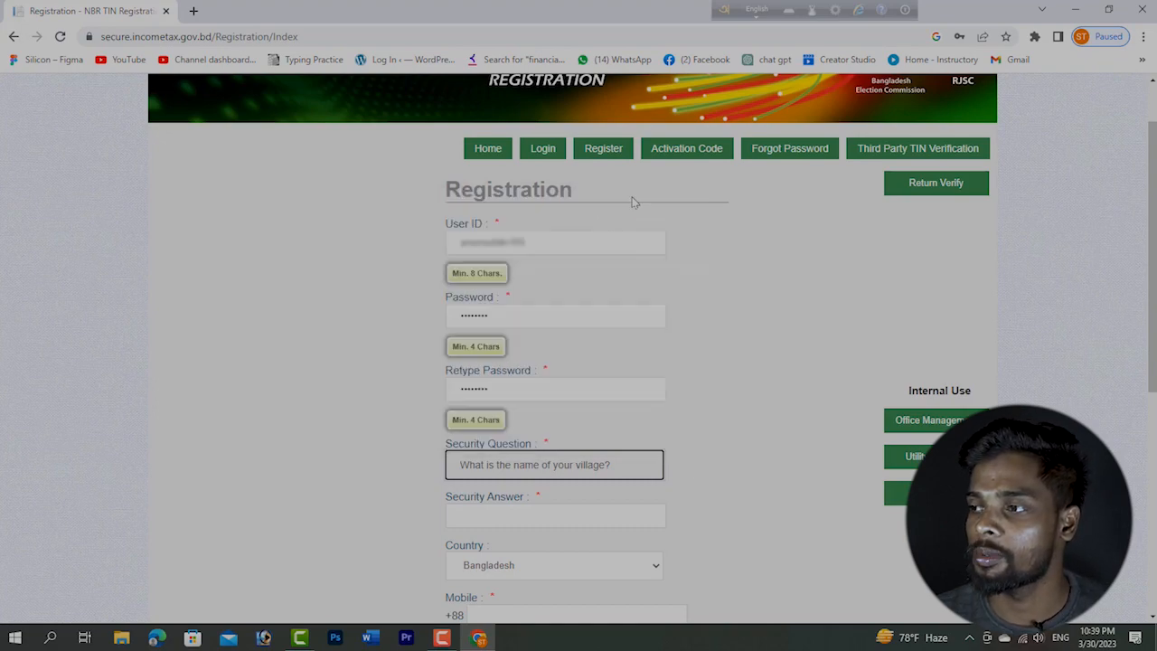
pyautogui.click(526, 519)
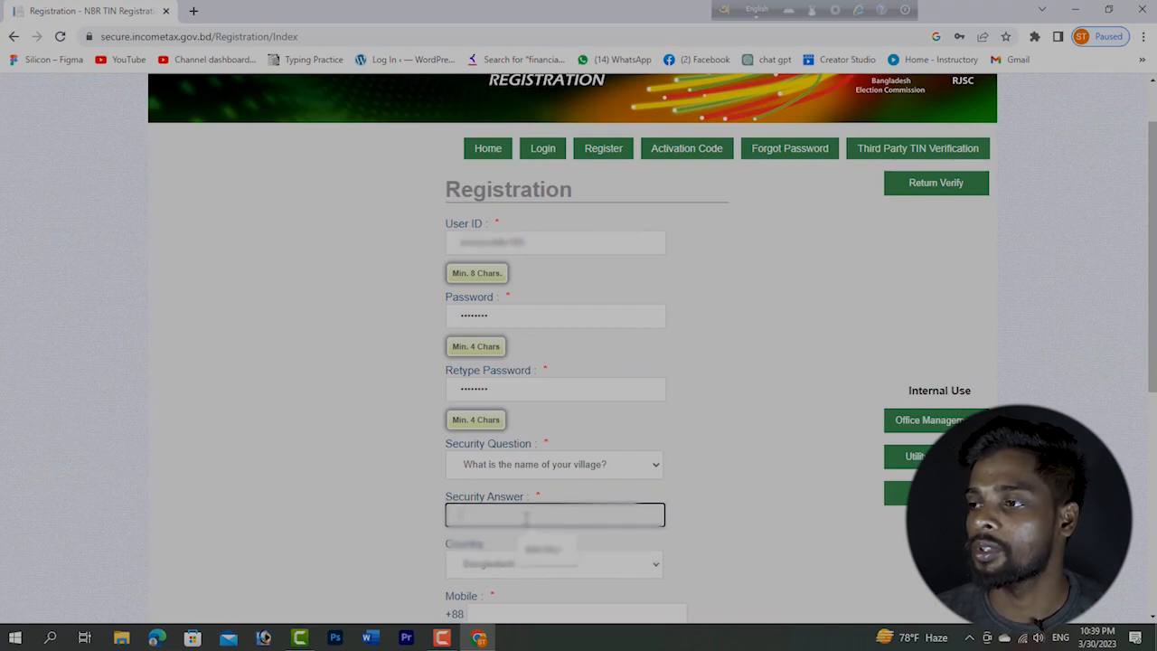
pyautogui.write('BA')
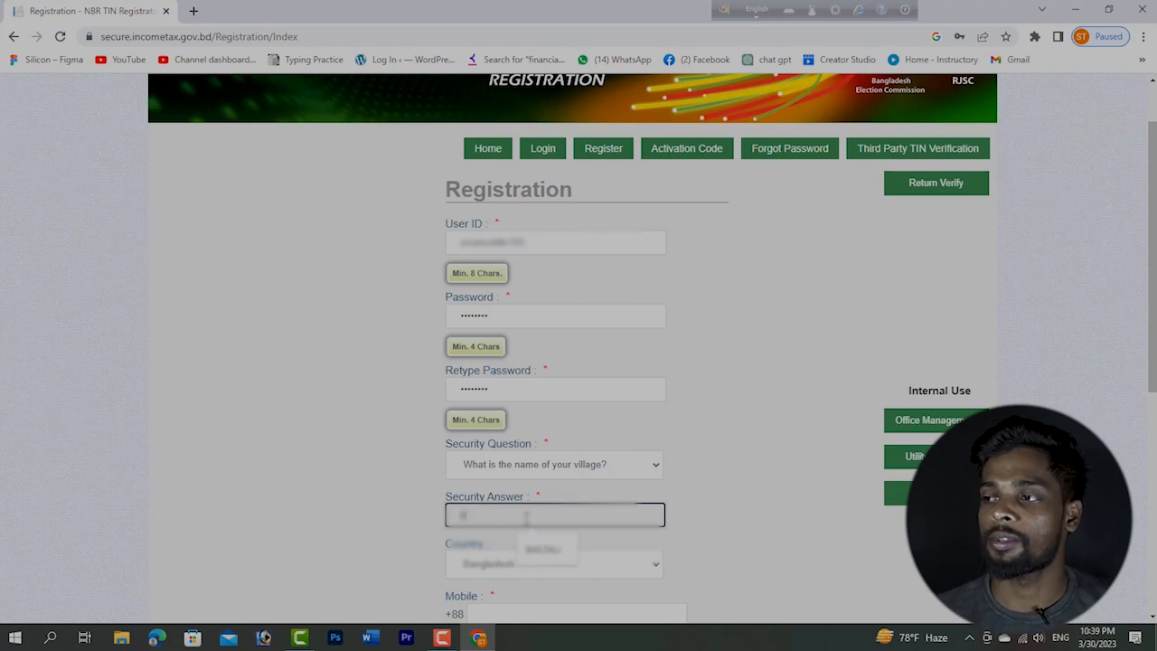
pyautogui.press('BackSpace')
pyautogui.press('BackSpace')
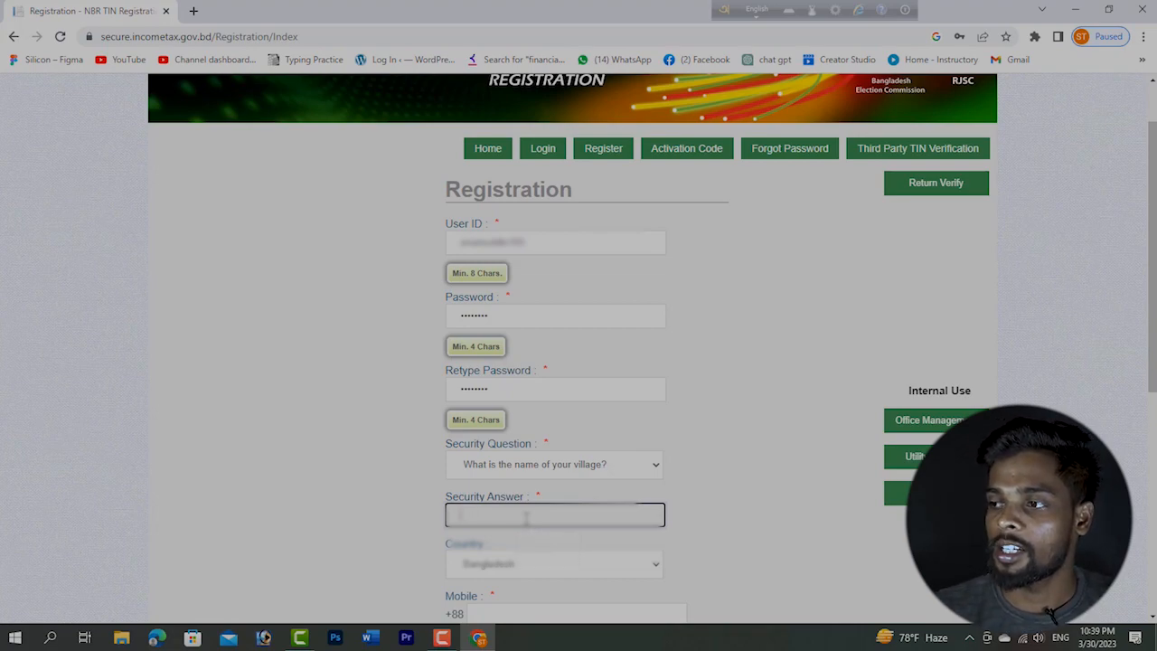
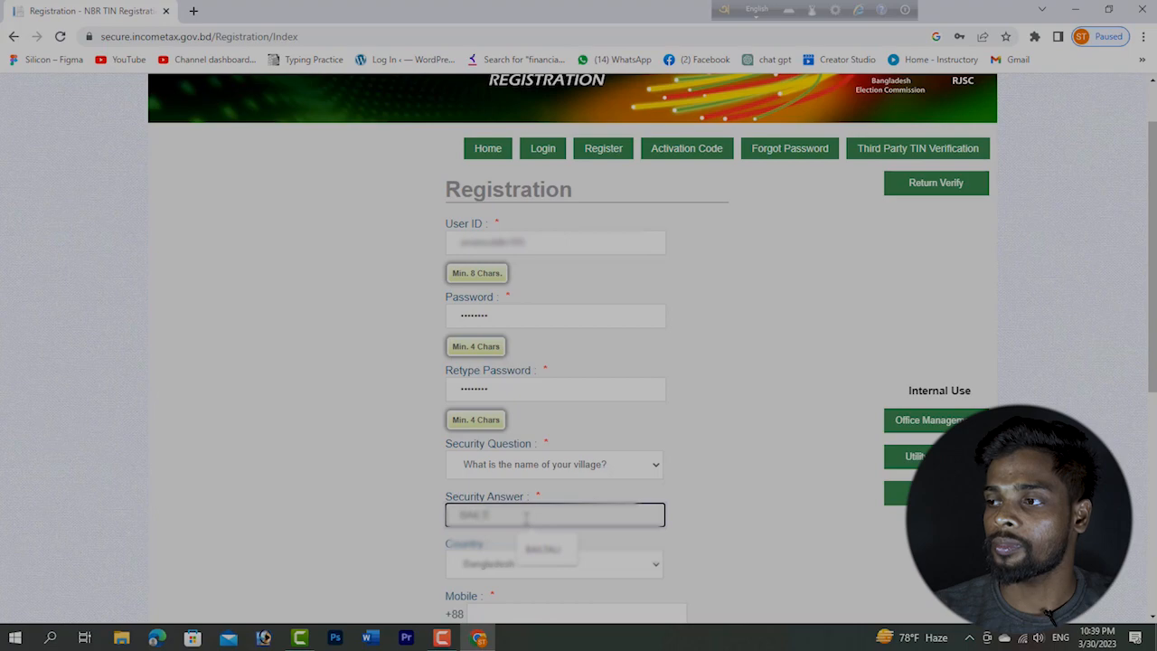
pyautogui.press('Down')
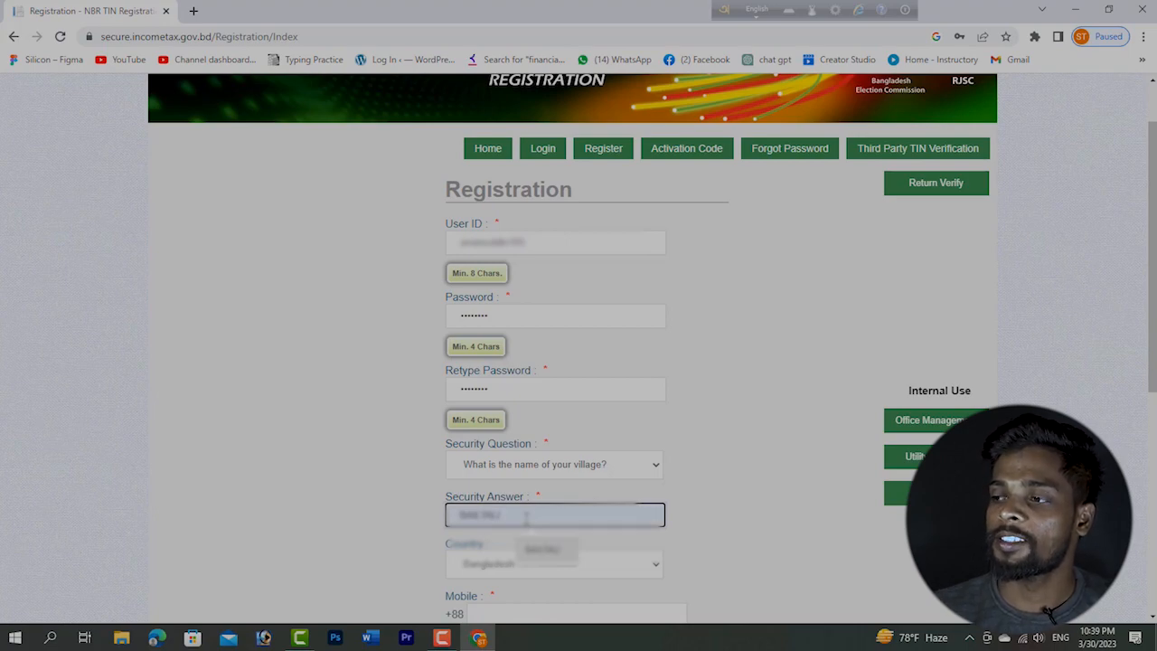
pyautogui.press('Return')
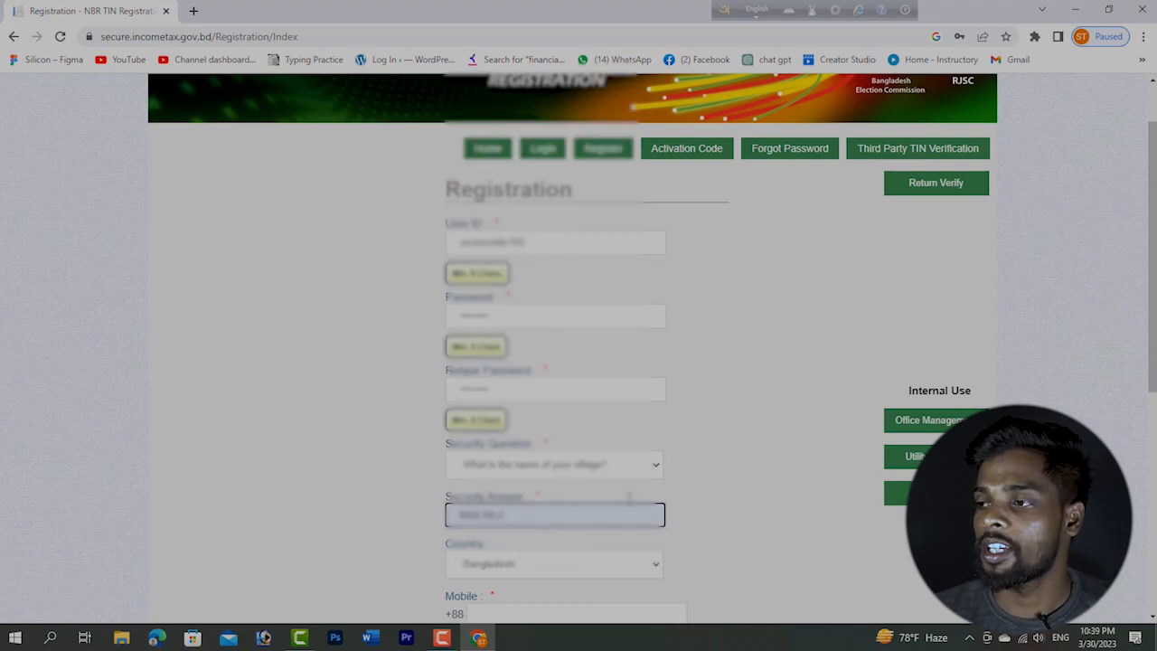
pyautogui.scroll(-3, 693, 471)
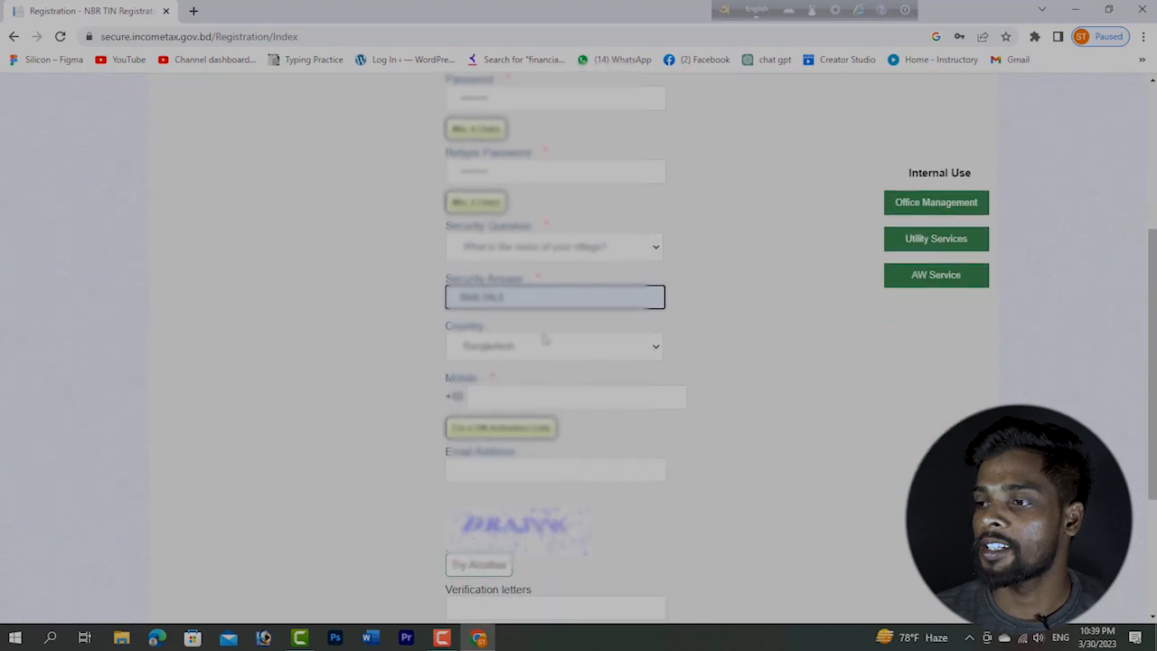
# Step: Enter the mobile number in the Mobile field below Country
pyautogui.click(447, 331)
pyautogui.moveTo(453, 331); pyautogui.dragTo(495, 332)
pyautogui.click(499, 335)
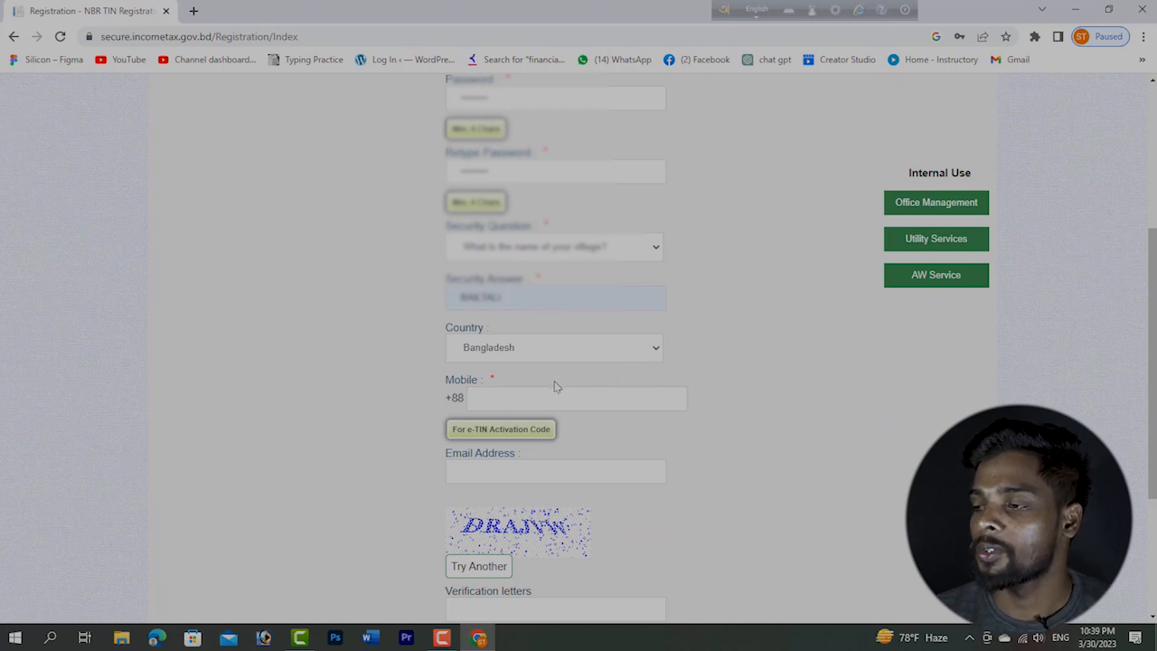
pyautogui.moveTo(436, 387); pyautogui.dragTo(504, 385)
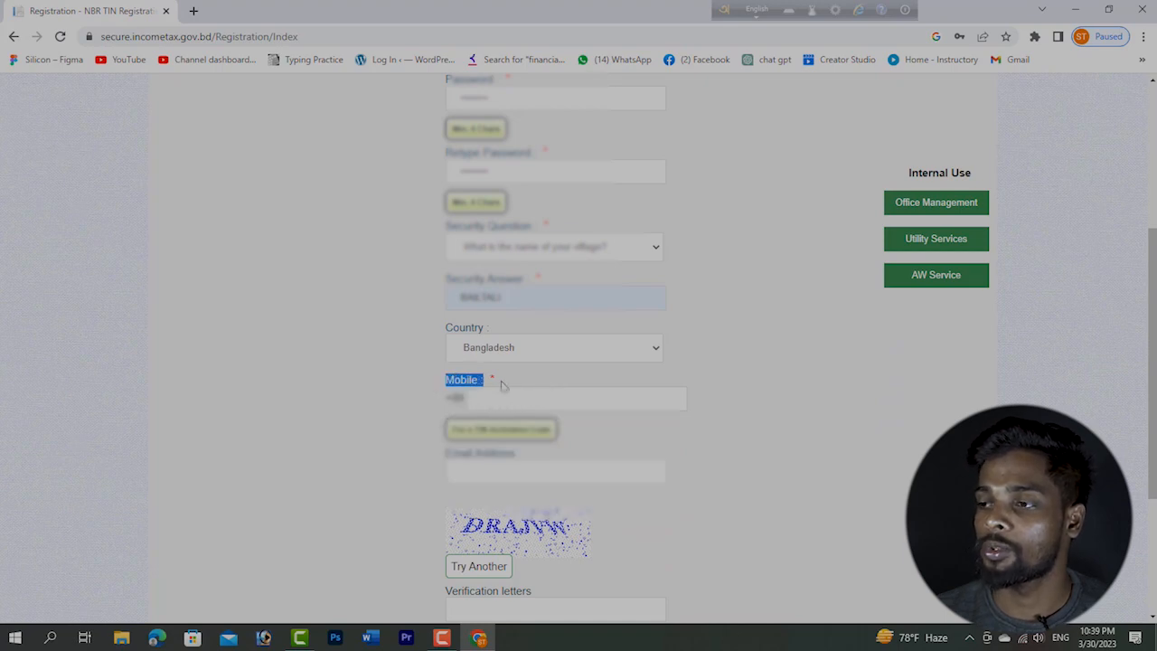
pyautogui.click(504, 398)
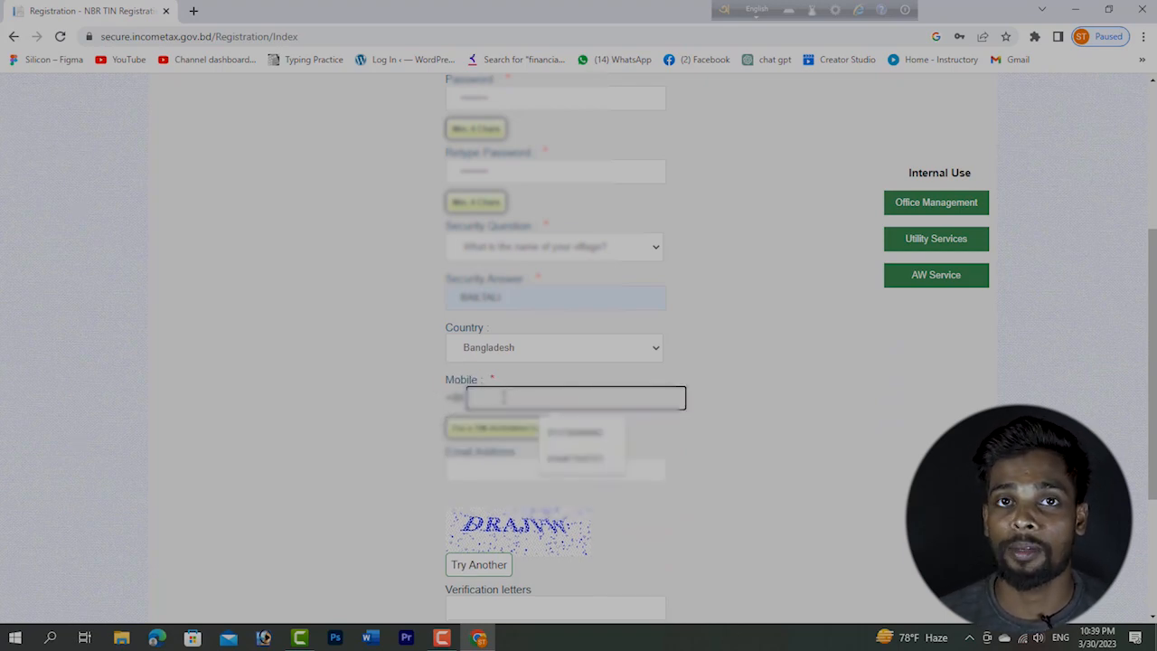
pyautogui.write('013')
pyautogui.press('BackSpace')
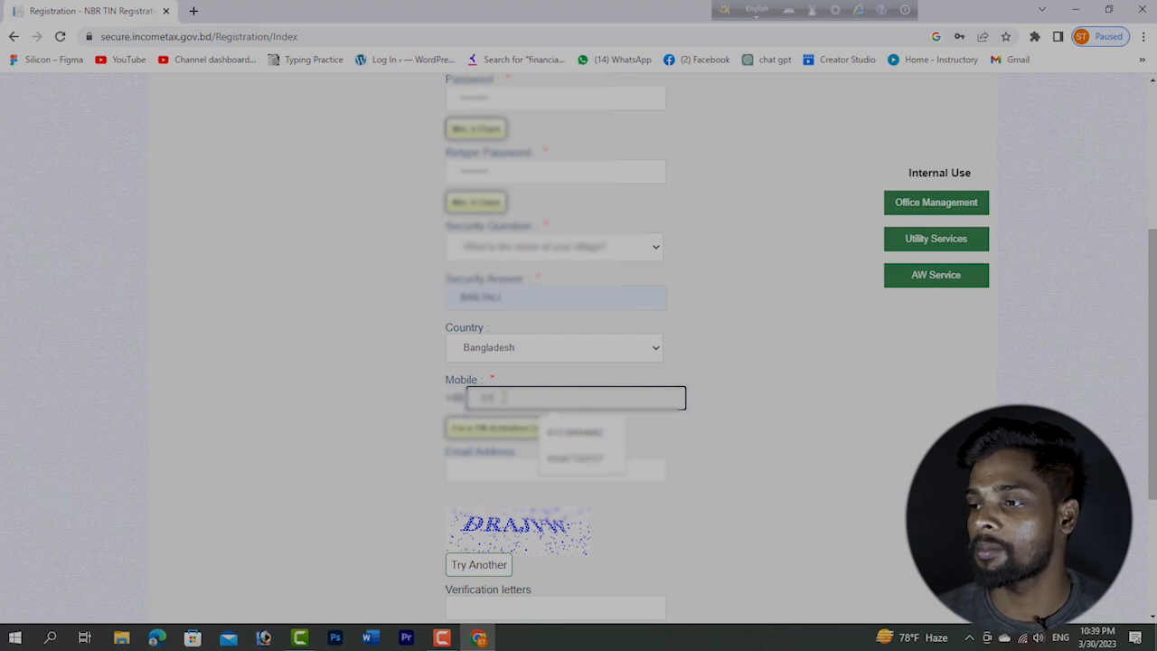
pyautogui.write('8????????')
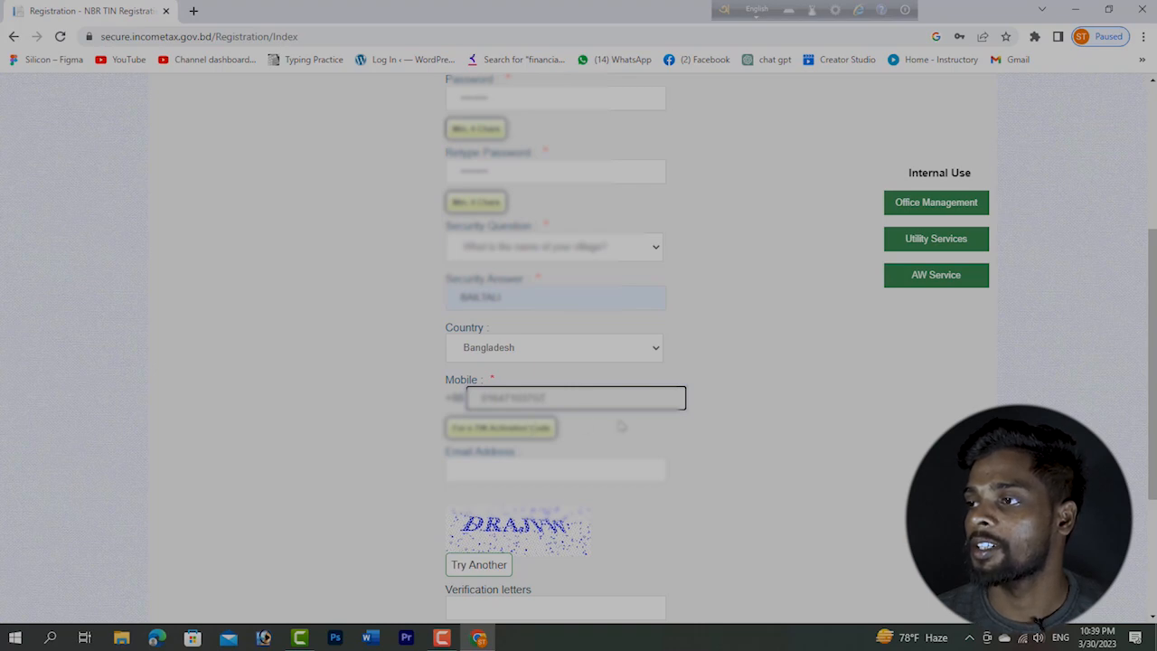
pyautogui.click(750, 441)
# Step: Fill in the e-mail address from the autofill suggestion
pyautogui.click(487, 472)
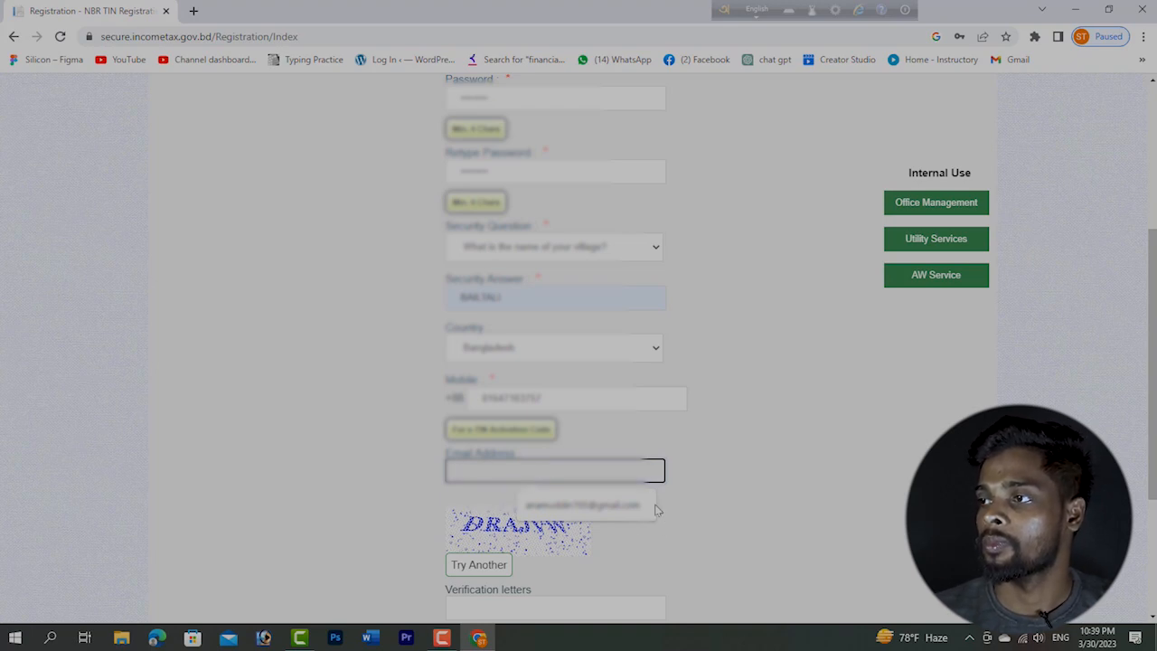
pyautogui.click(583, 505)
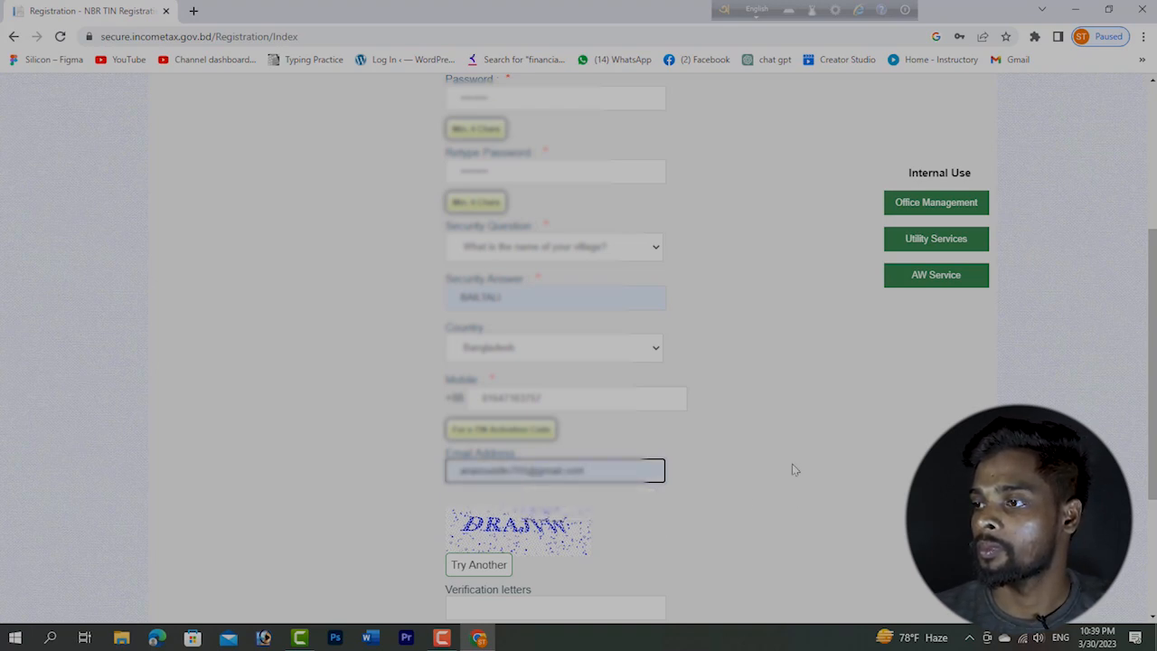
pyautogui.scroll(-2, 792, 464)
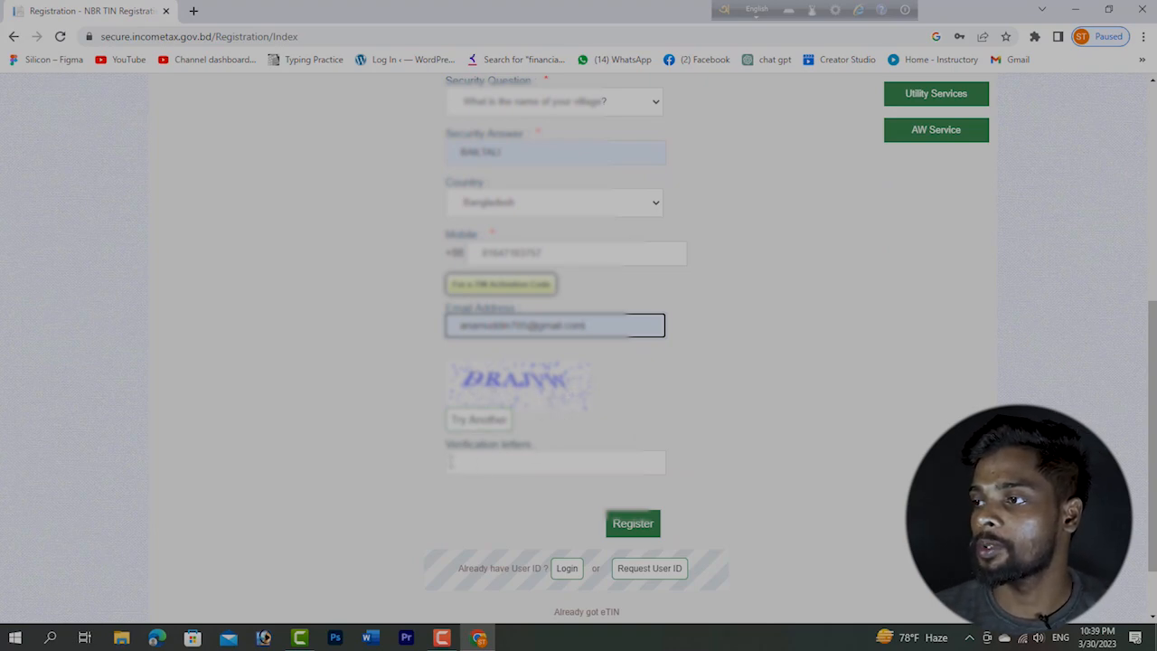
# Step: Load a new captcha, enter its verification letters, and submit the registration
pyautogui.click(498, 465)
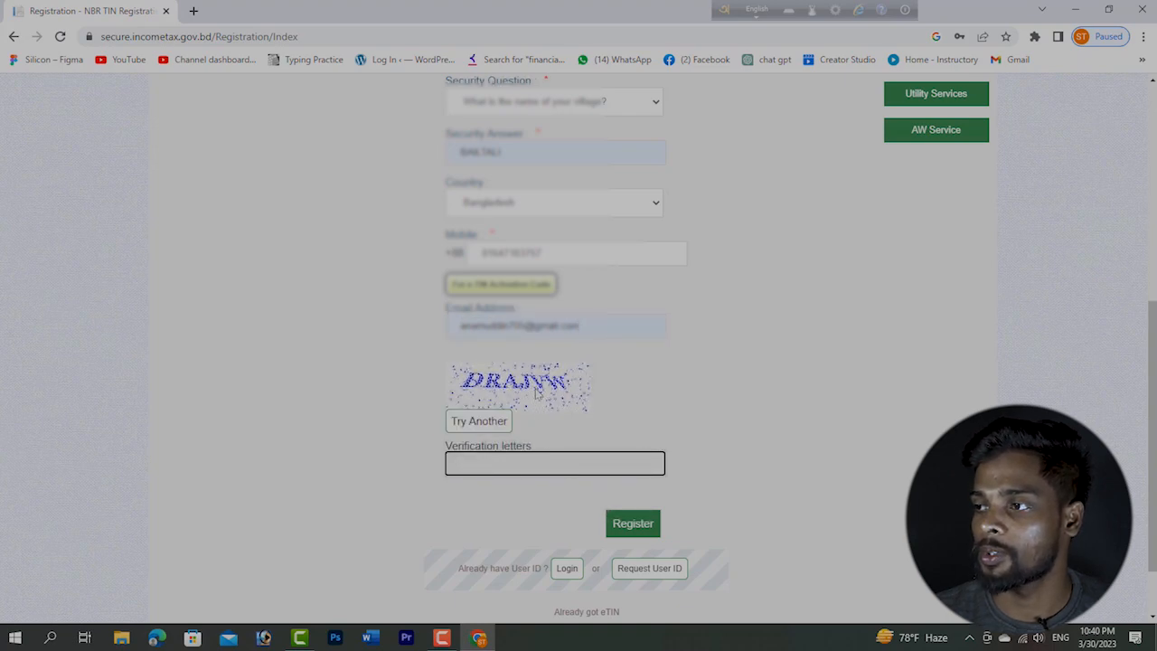
pyautogui.tripleClick(486, 423)
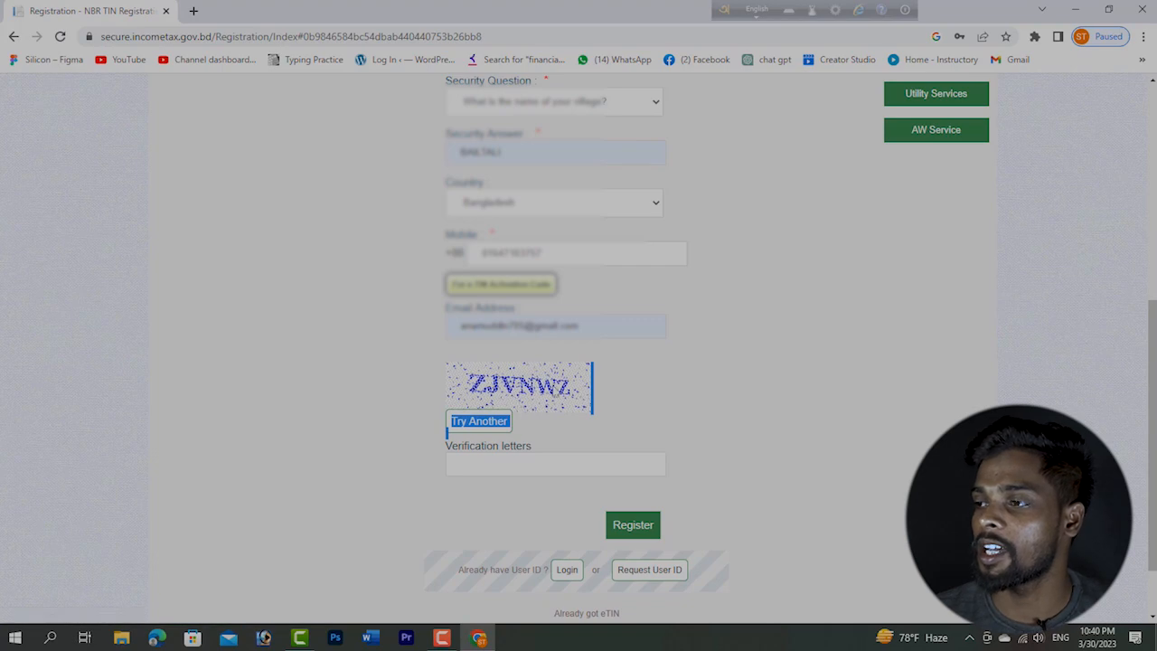
pyautogui.click(492, 470)
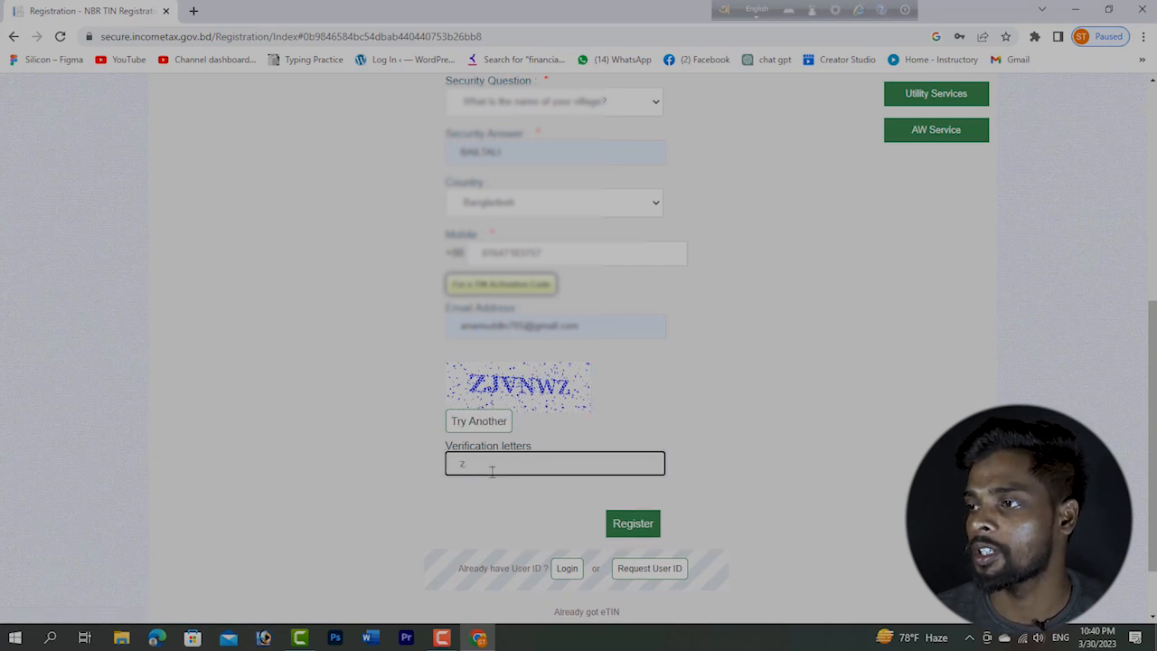
pyautogui.write('Z')
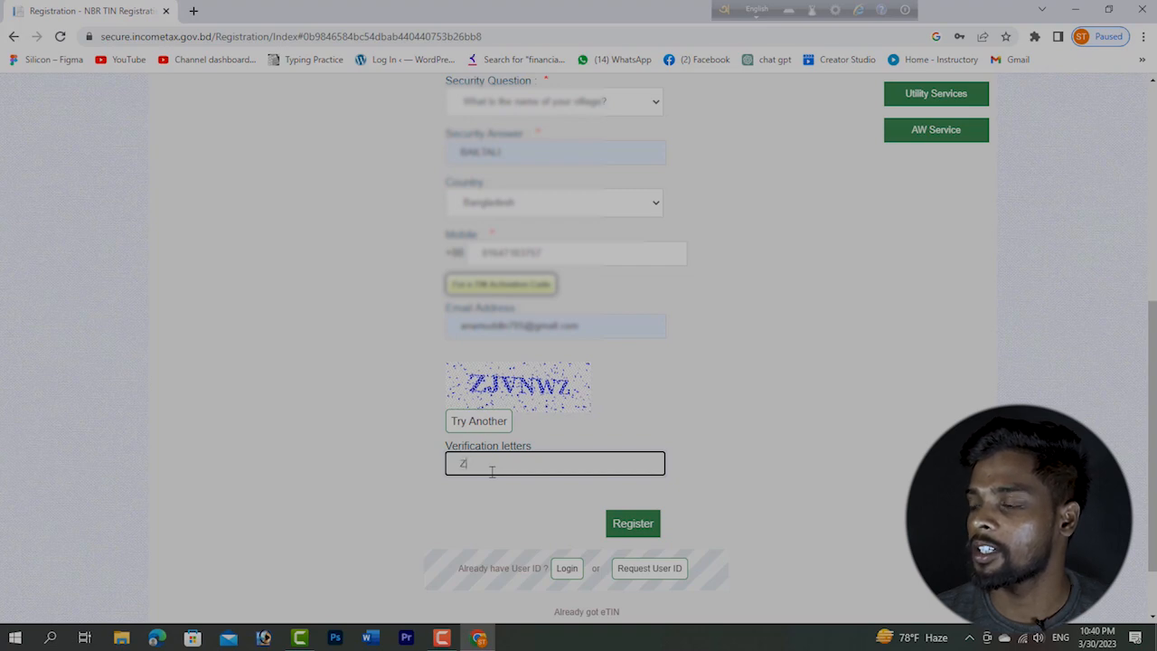
pyautogui.write('JVNWZ')
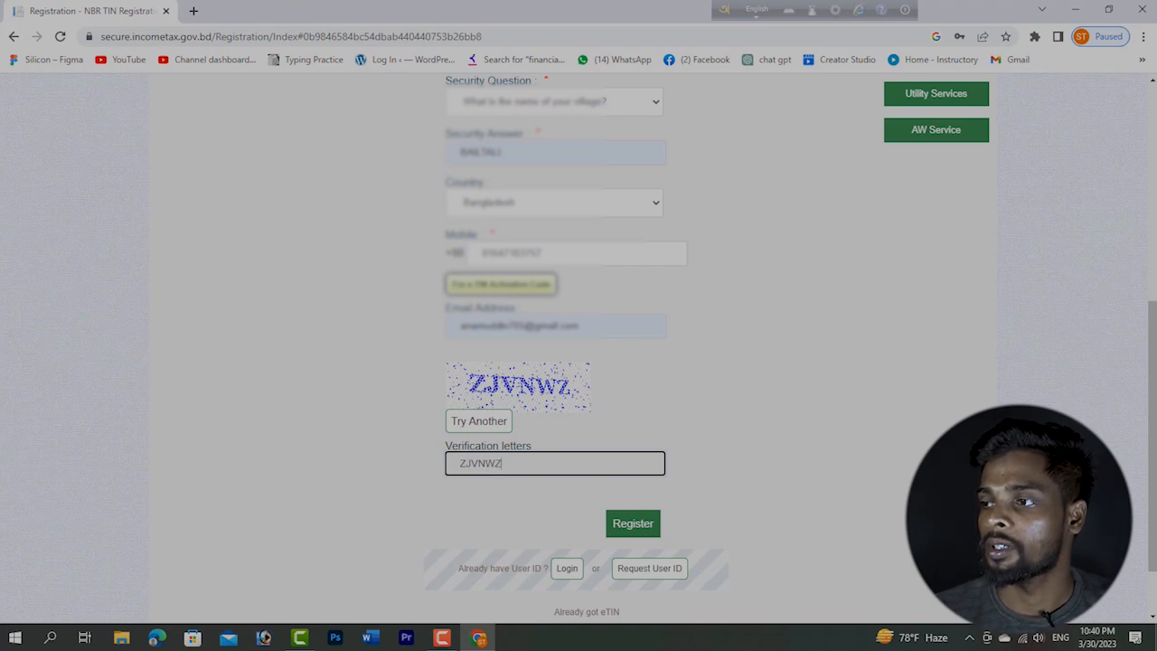
pyautogui.click(635, 525)
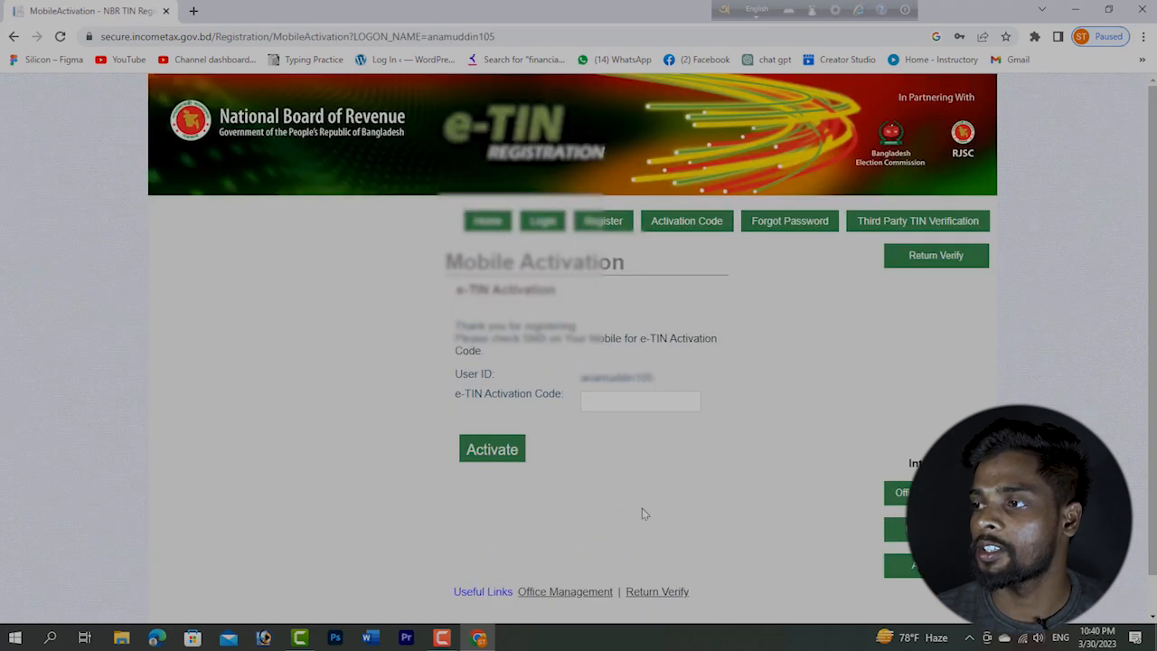
# Step: Enter the SMS activation code and activate the e-TIN account
pyautogui.click(641, 404)
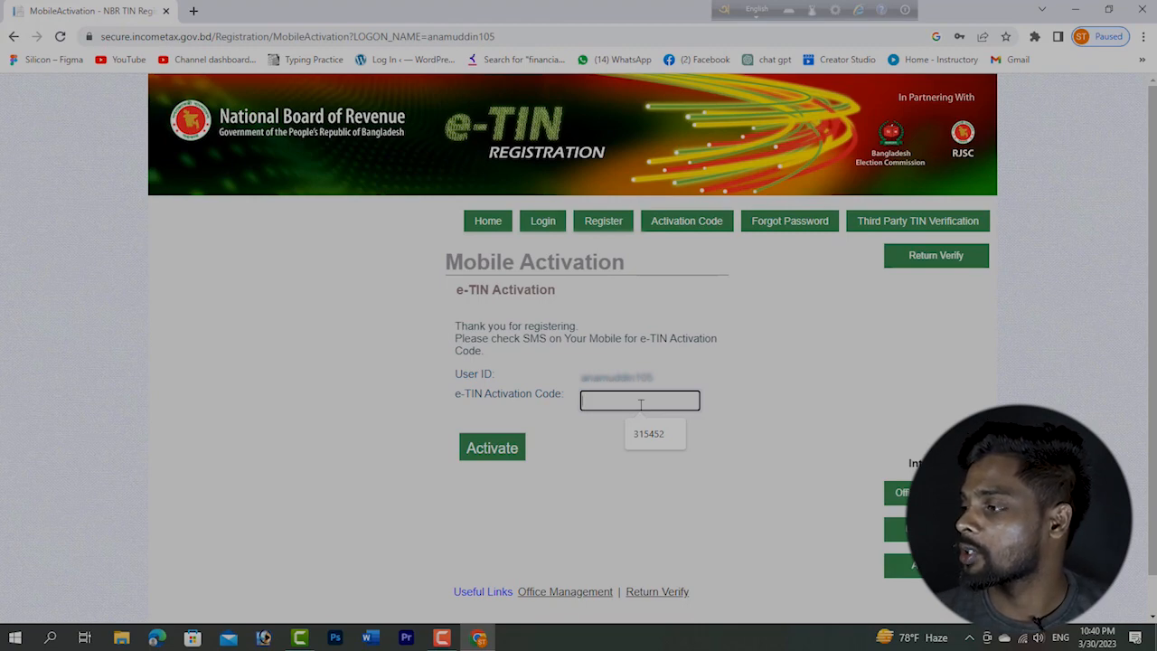
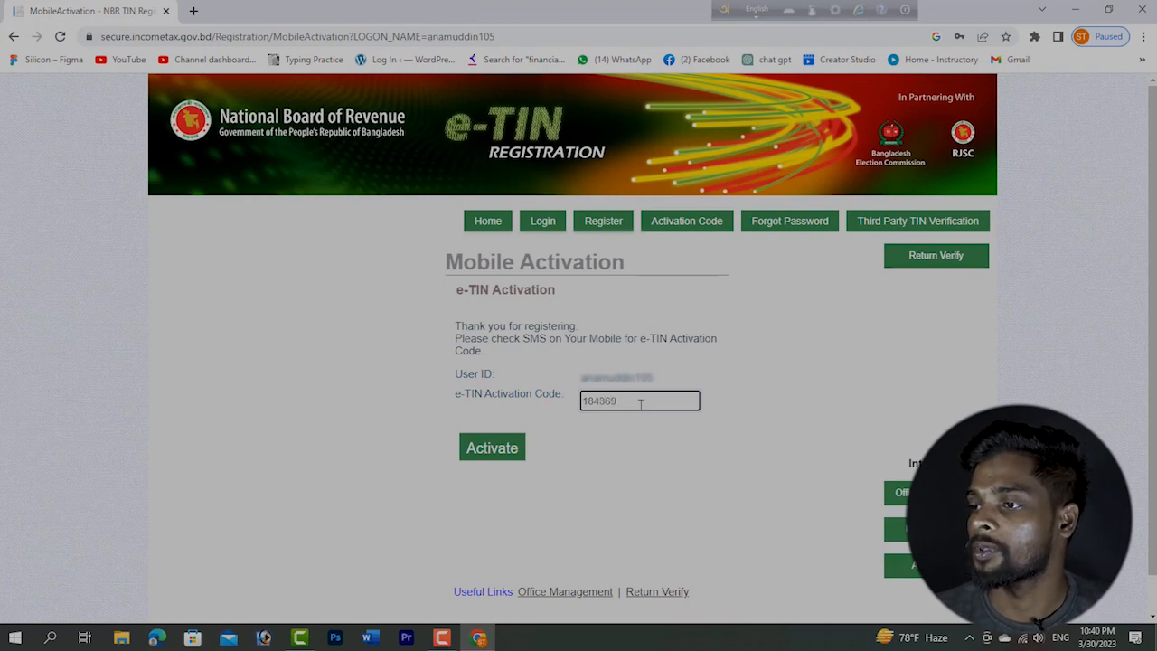
pyautogui.click(492, 447)
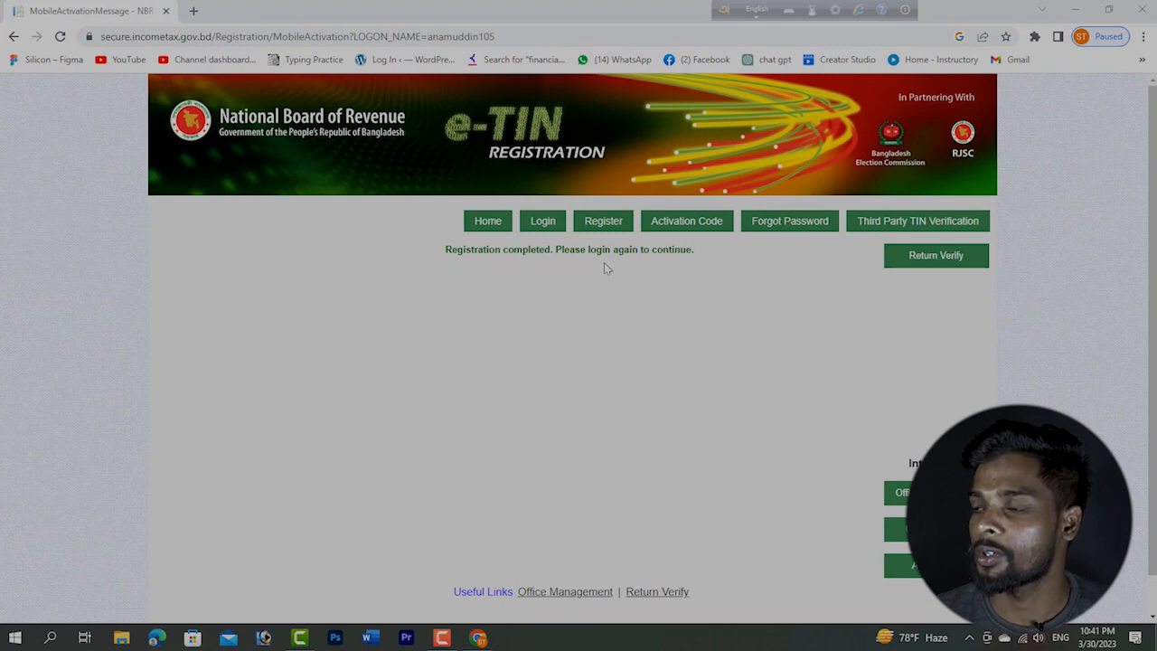
# Step: Log in to the e-TIN account with the registered user ID and password
pyautogui.click(539, 224)
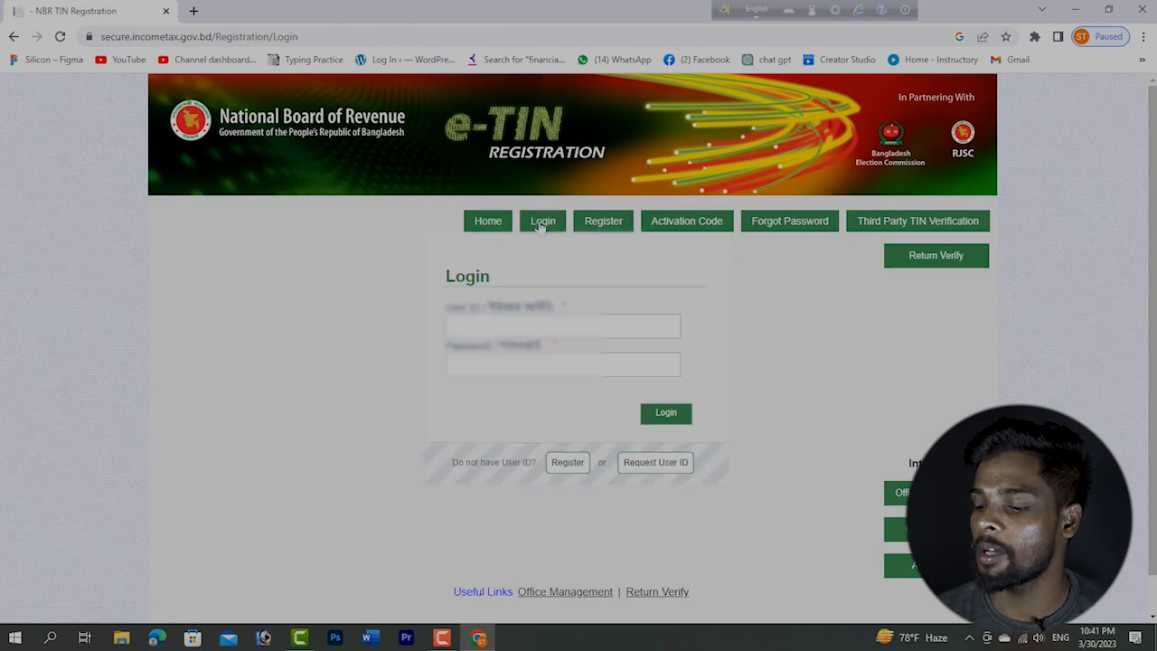
pyautogui.click(484, 327)
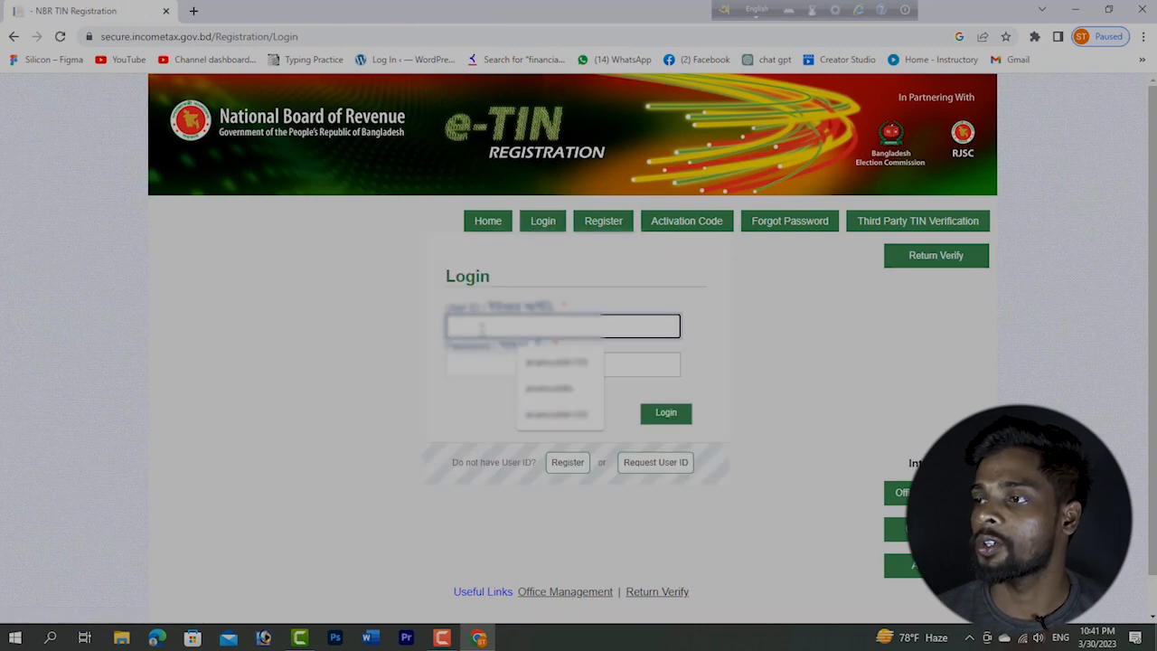
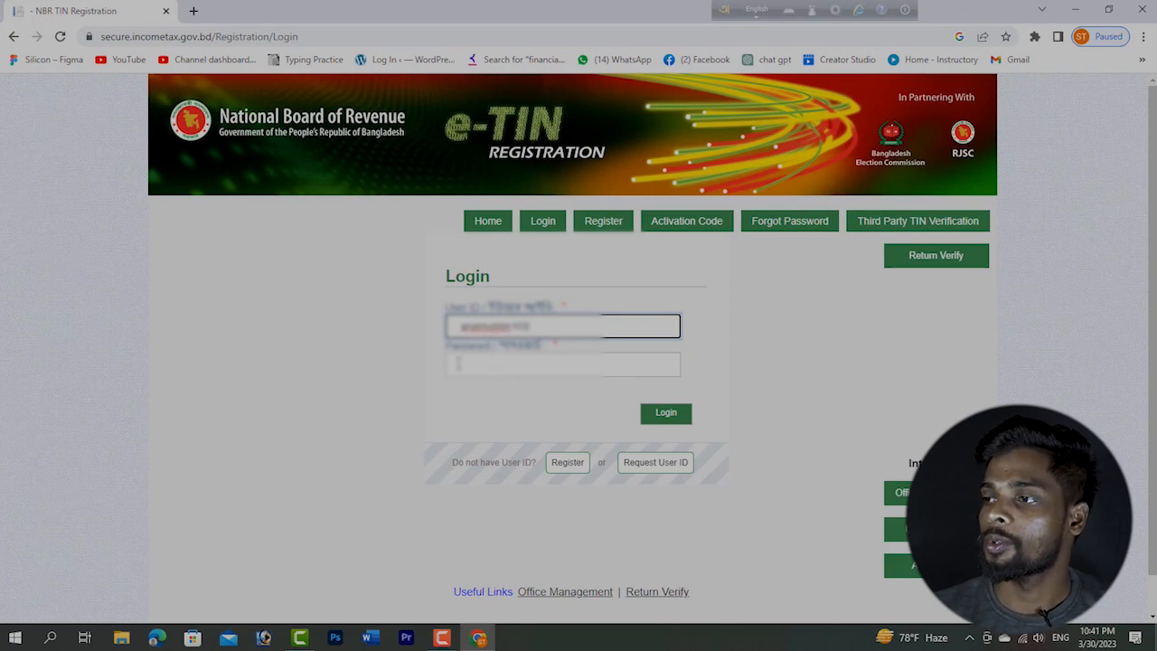
pyautogui.click(488, 362)
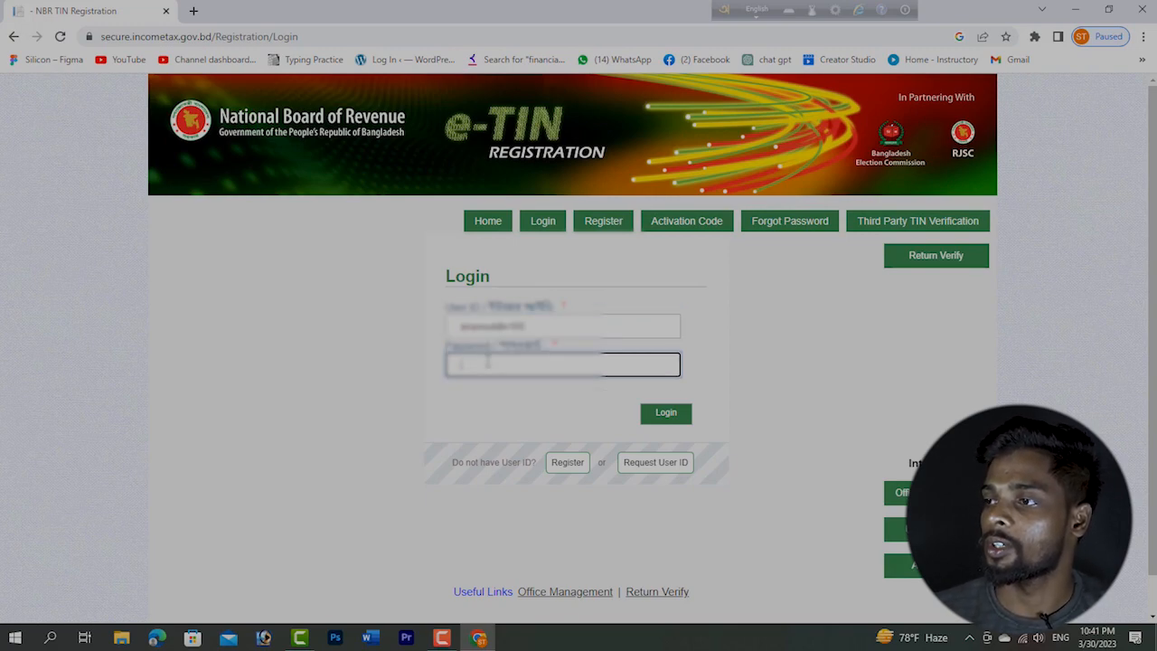
pyautogui.write('••')
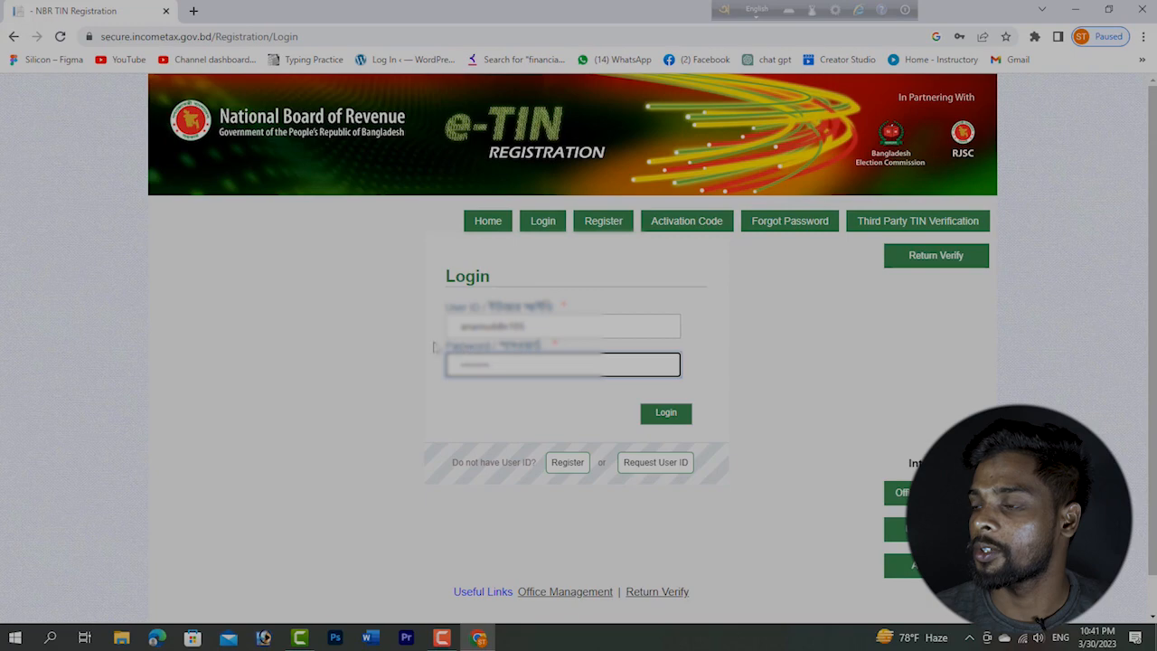
pyautogui.click(668, 414)
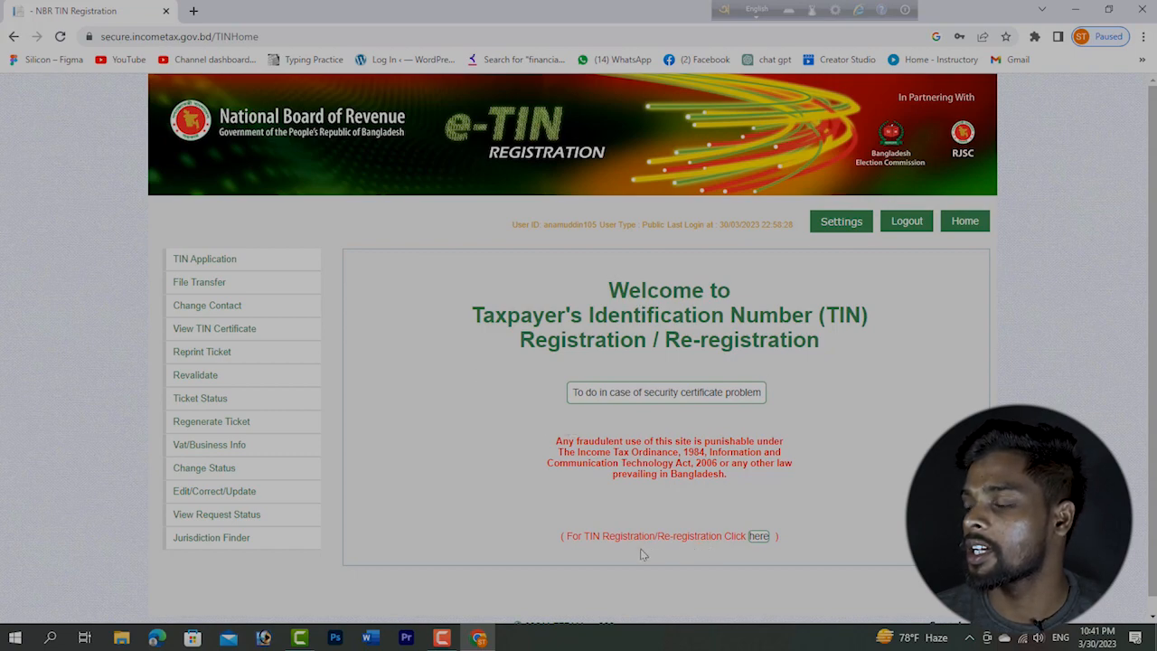
# Step: Open the TIN application form and confirm Individual -> Bangladeshi, Having NID, New Registration
pyautogui.click(760, 538)
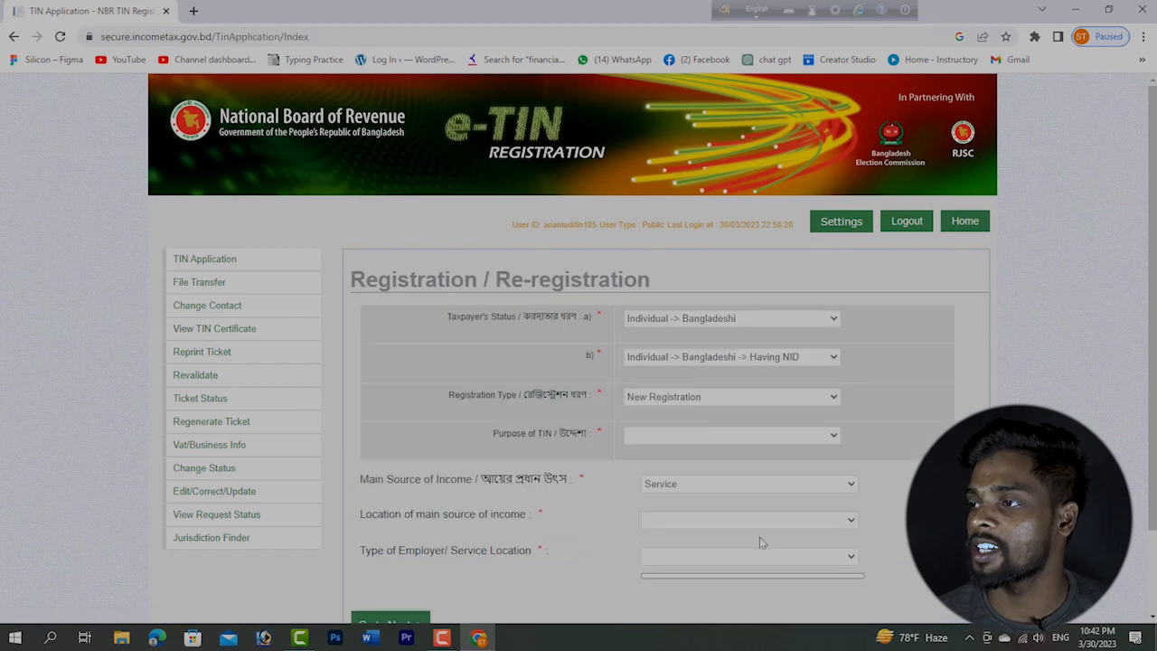
pyautogui.scroll(-2, 532, 308)
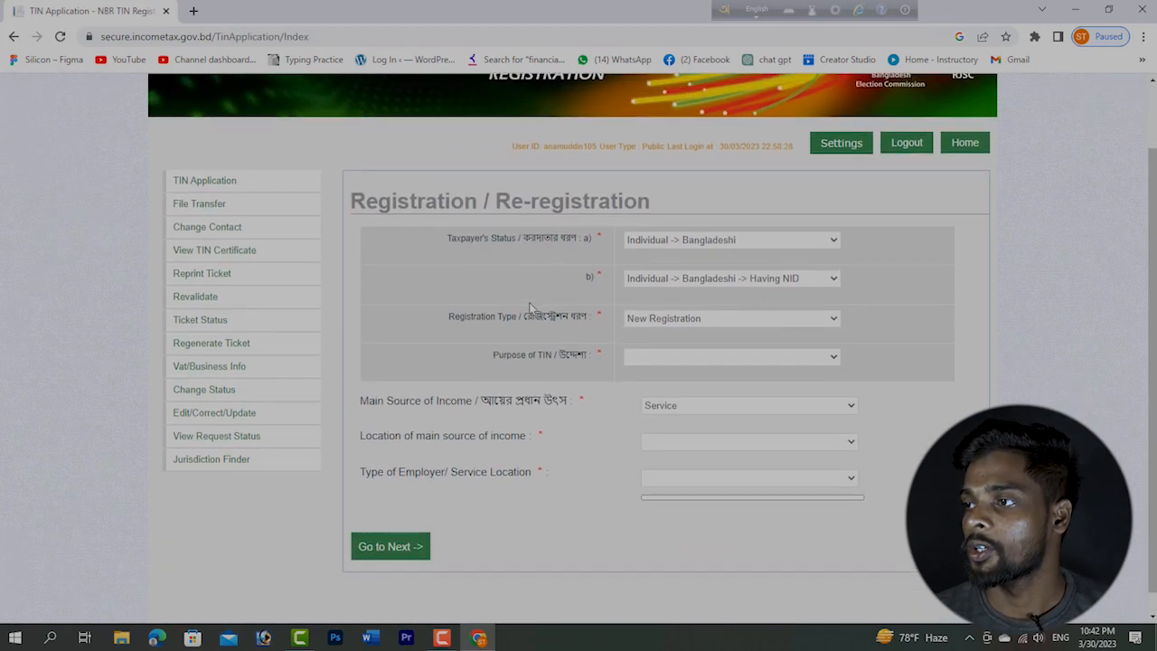
pyautogui.scroll(2, 828, 324)
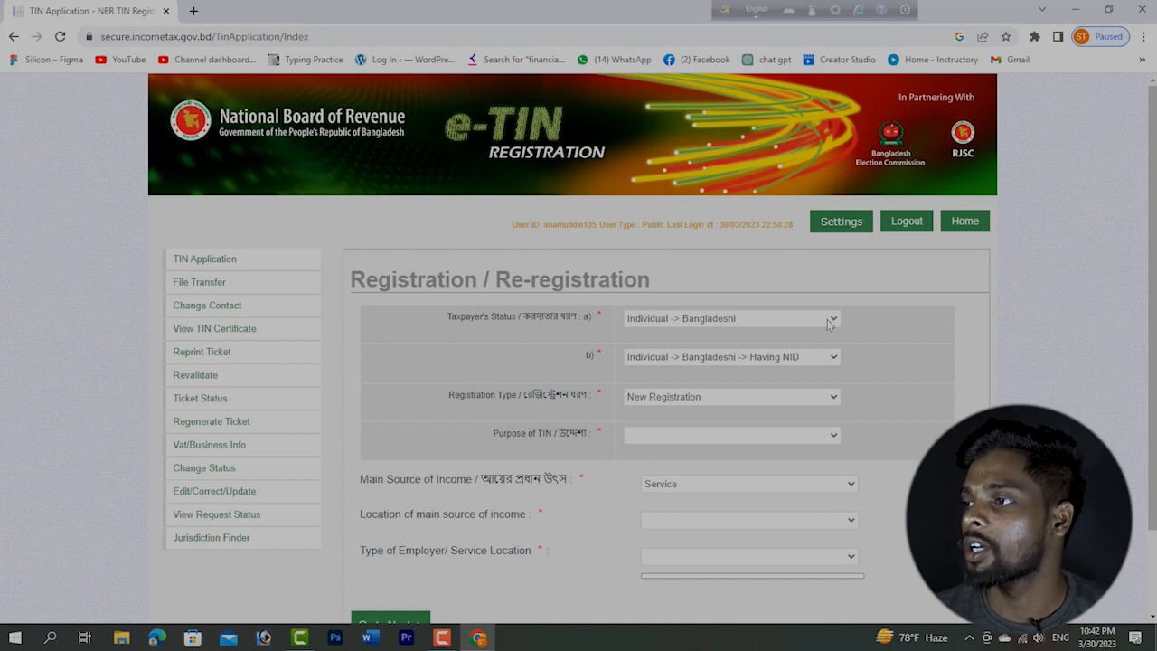
pyautogui.click(831, 320)
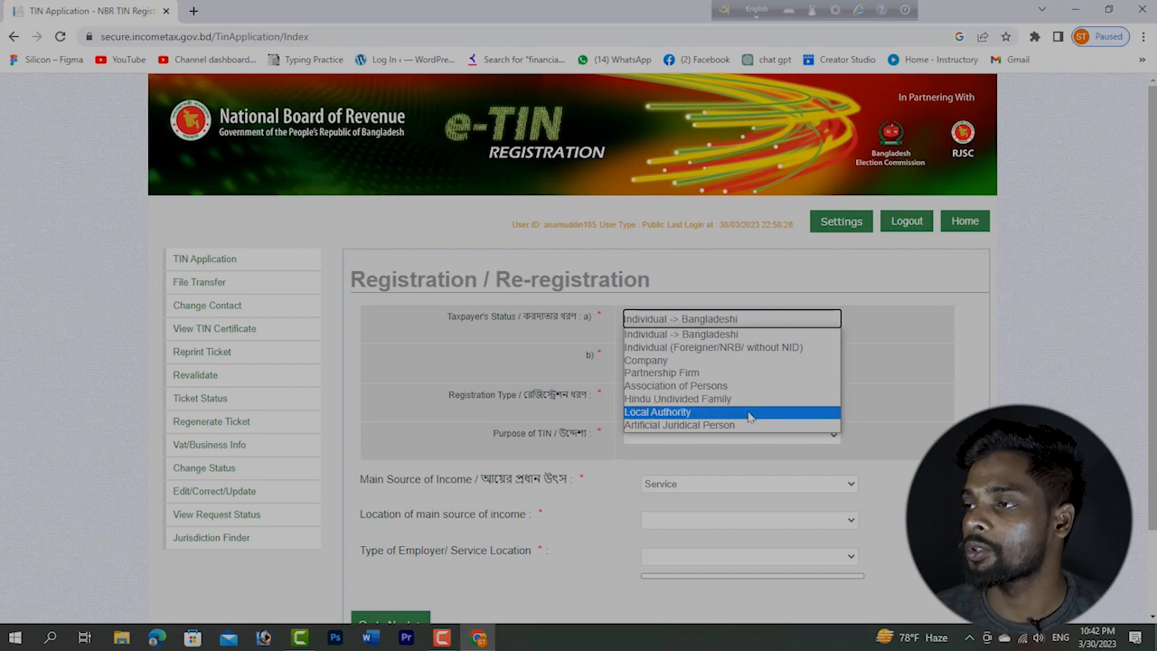
pyautogui.click(734, 335)
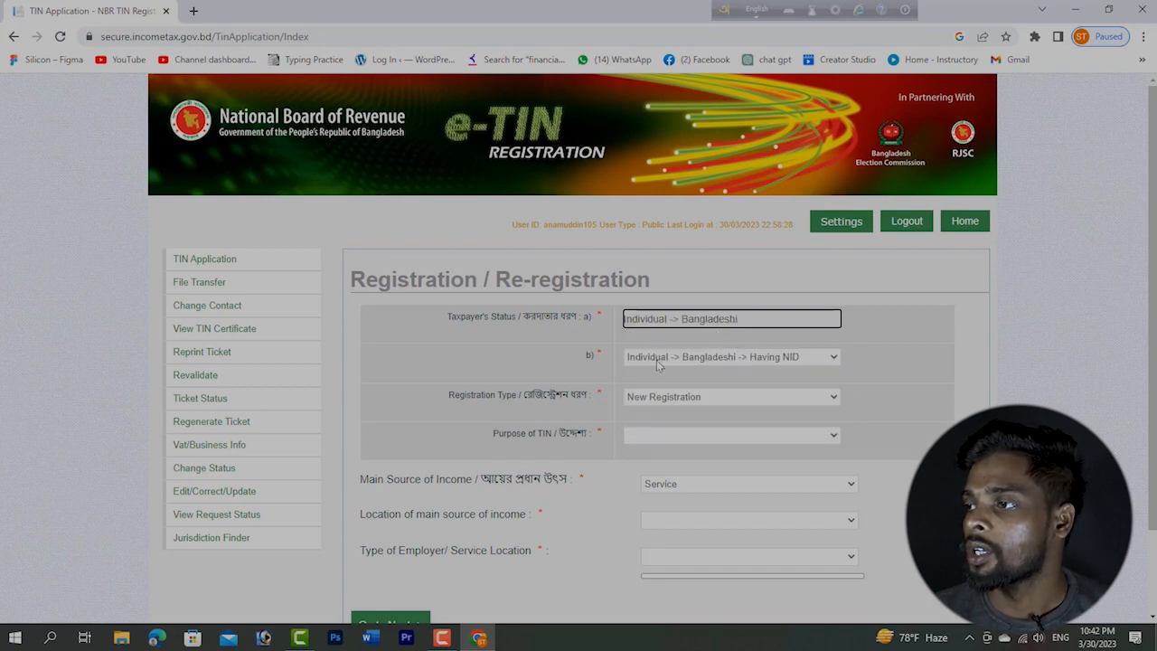
pyautogui.click(817, 359)
pyautogui.click(817, 359)
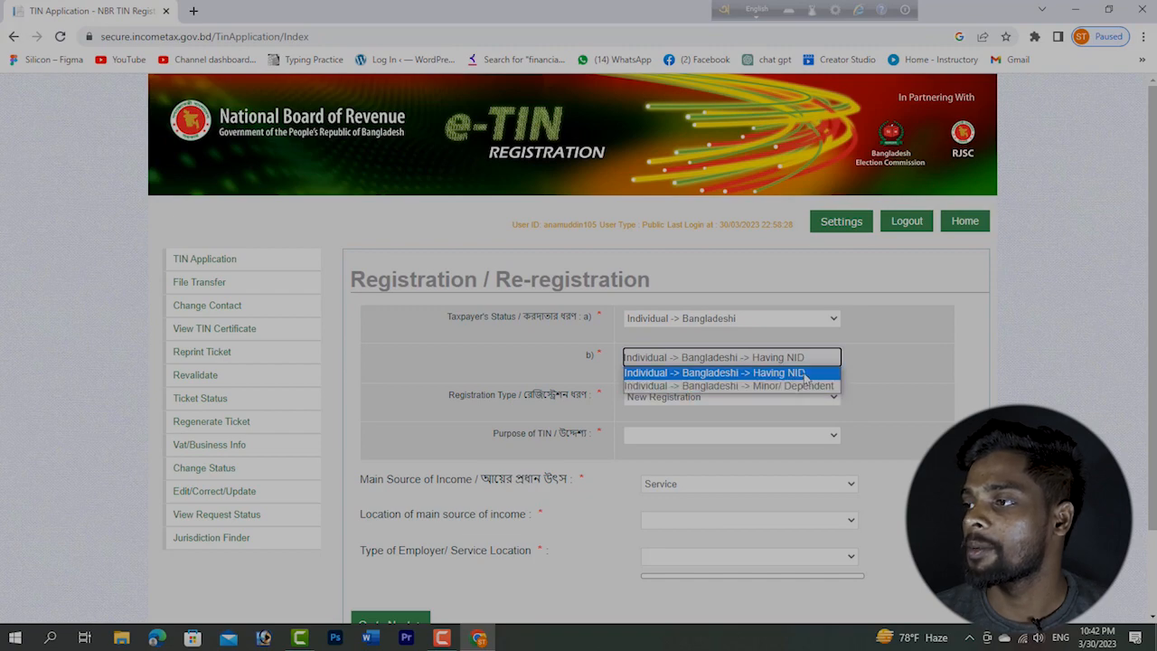
pyautogui.click(805, 373)
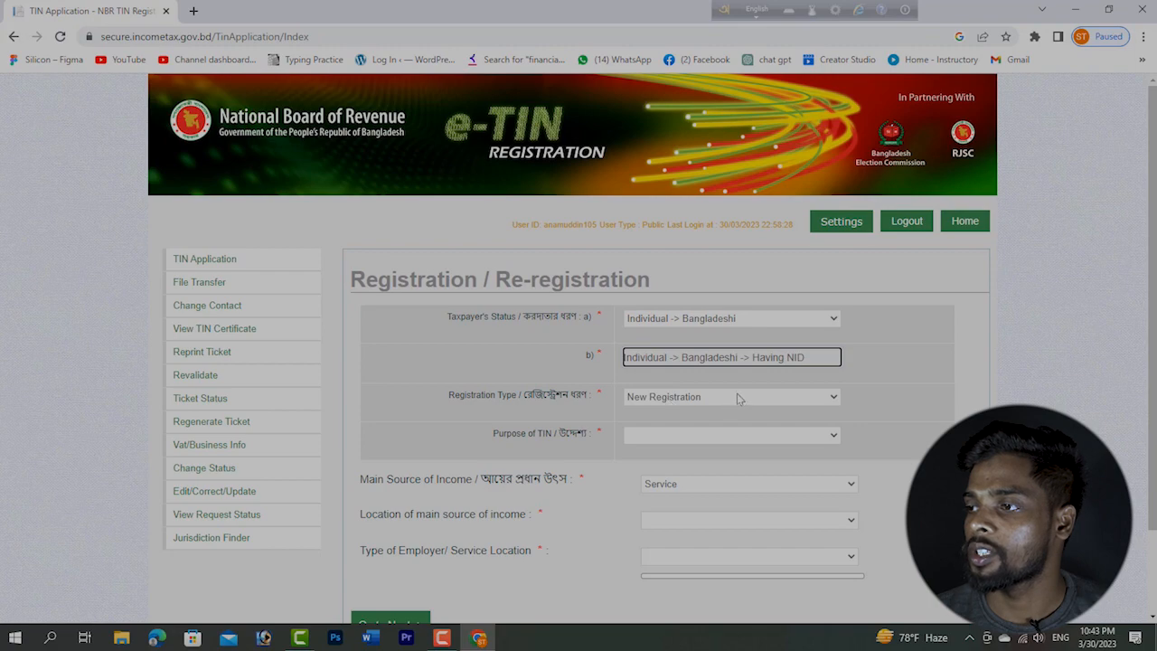
pyautogui.click(809, 396)
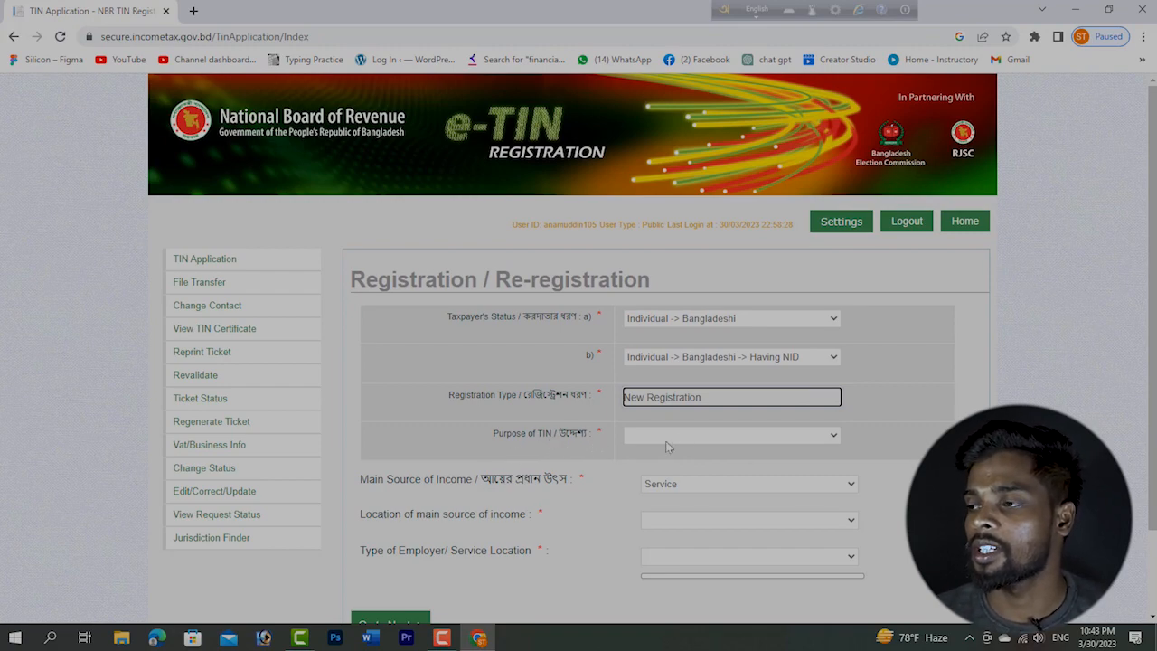
# Step: Set both Purpose of TIN and Main Source of Income to Others
pyautogui.click(723, 437)
pyautogui.click(763, 438)
pyautogui.click(762, 439)
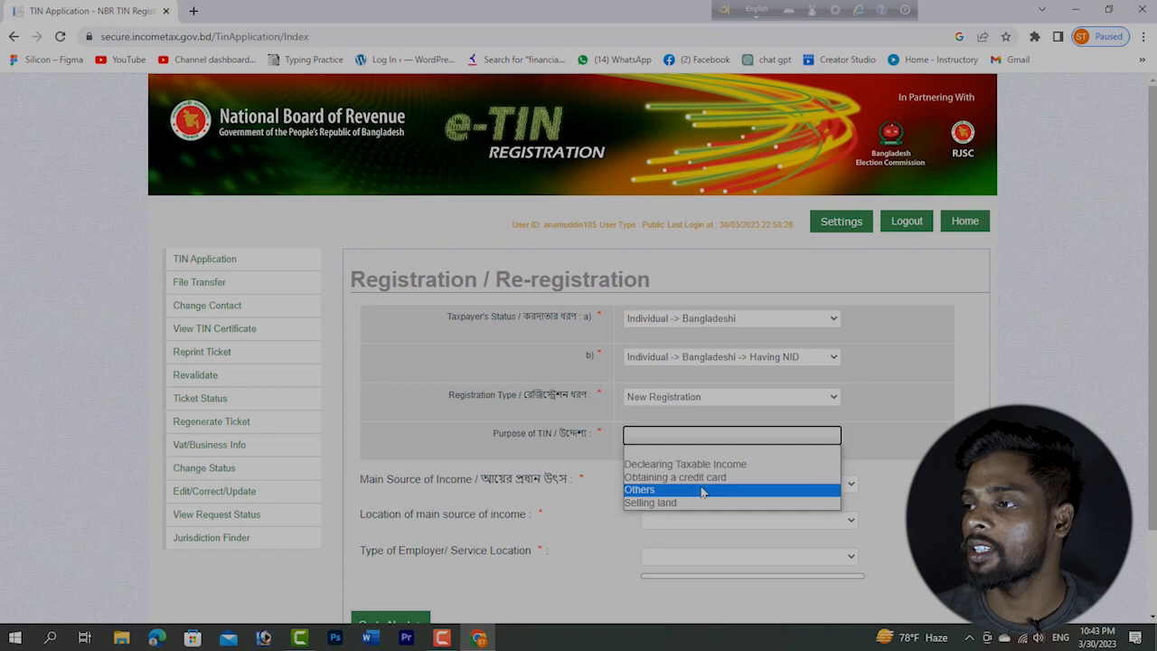
pyautogui.click(703, 490)
pyautogui.click(705, 486)
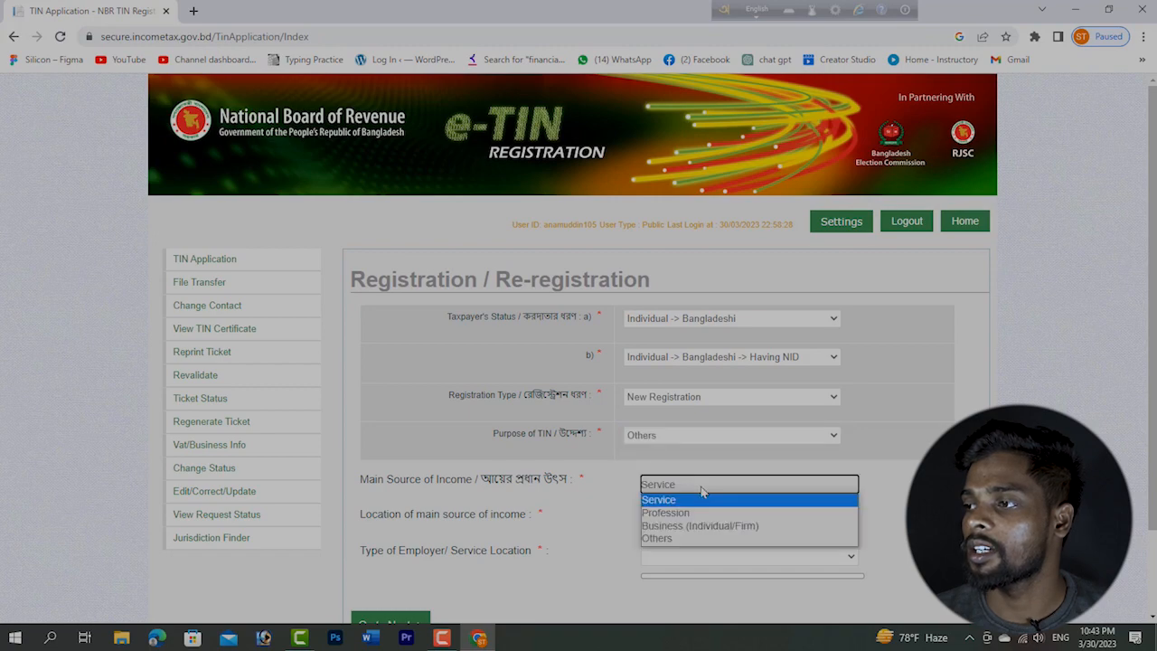
pyautogui.click(902, 438)
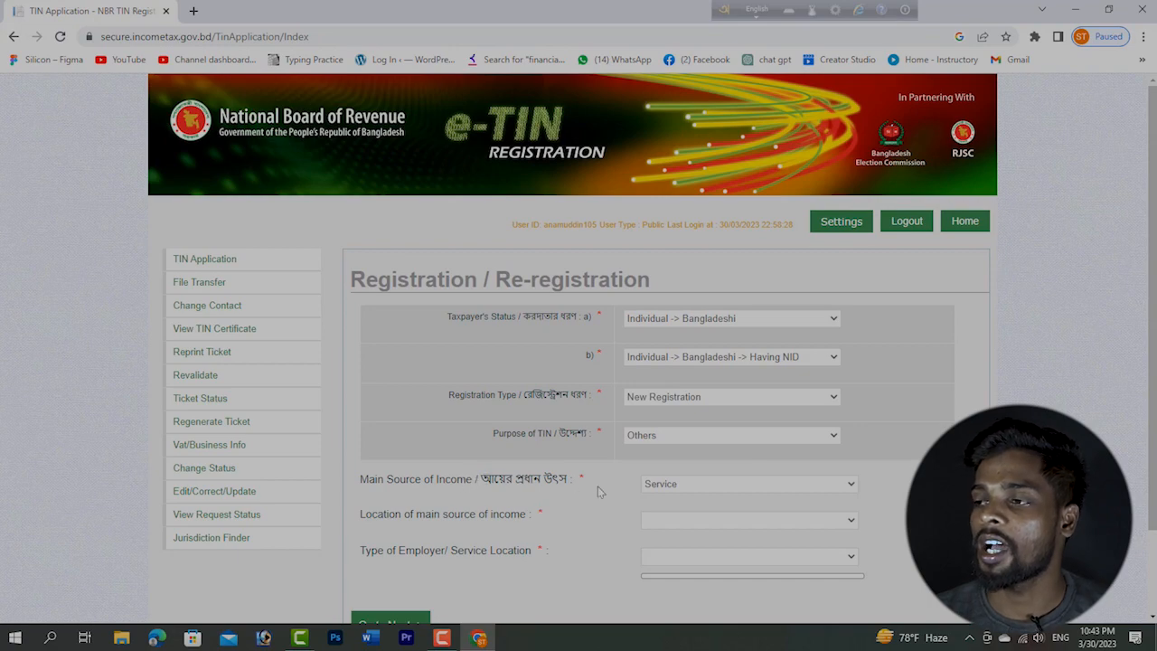
pyautogui.click(684, 485)
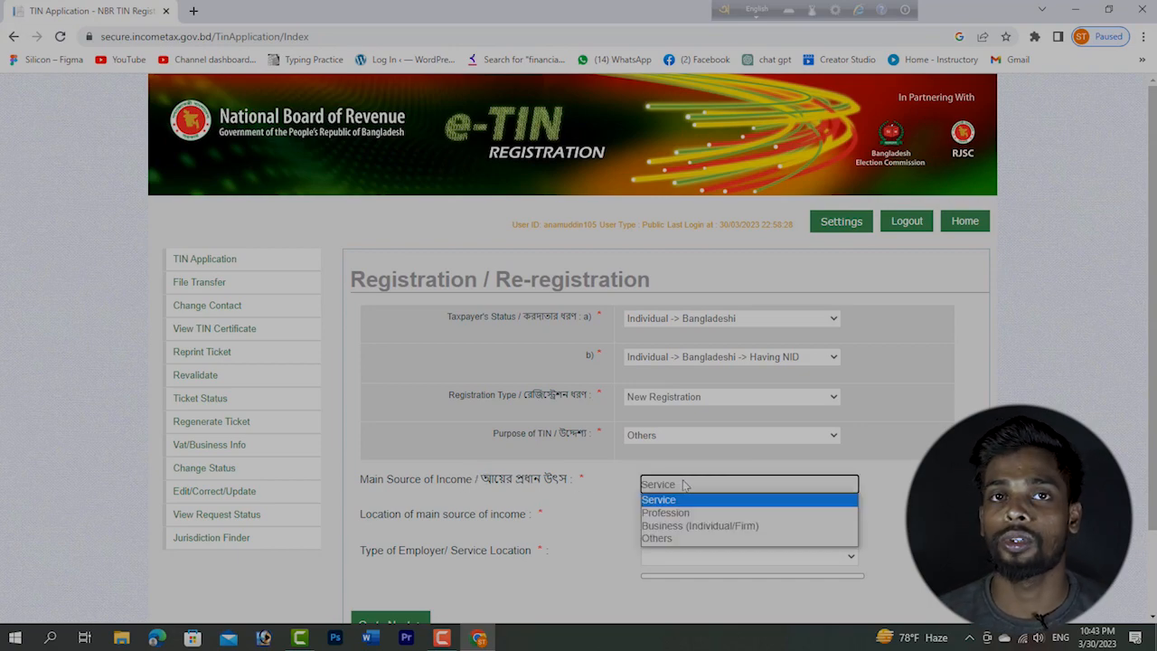
pyautogui.click(676, 539)
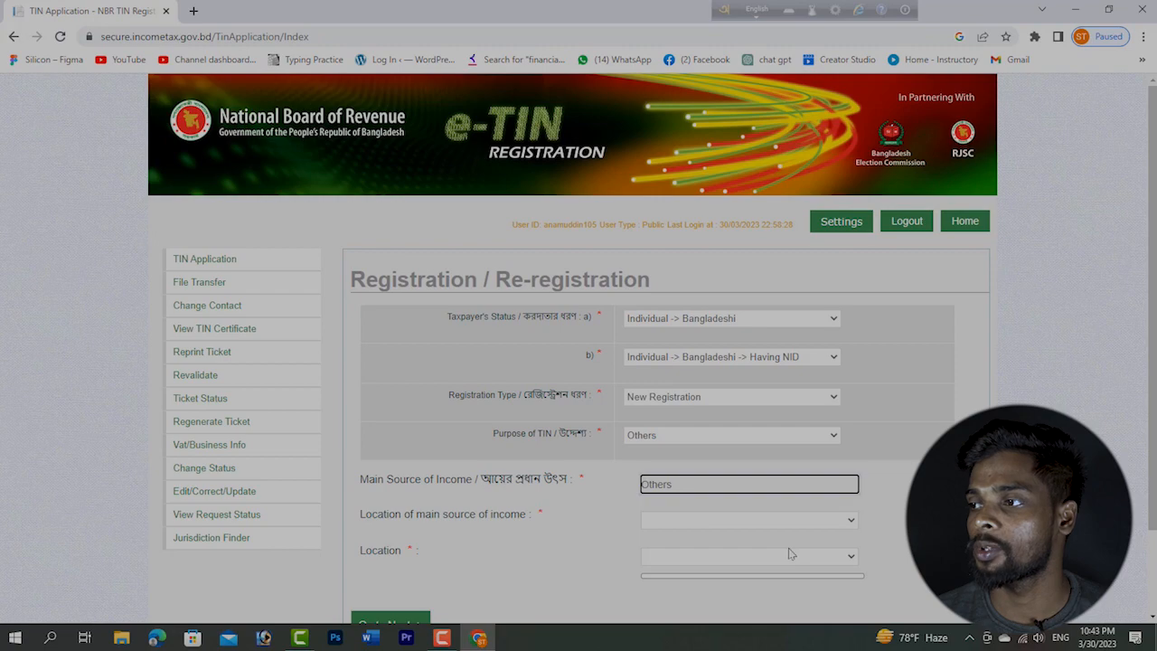
# Step: Set the income location to Chattogram, Chandanaish Upazila, and continue to Basic Information
pyautogui.click(847, 520)
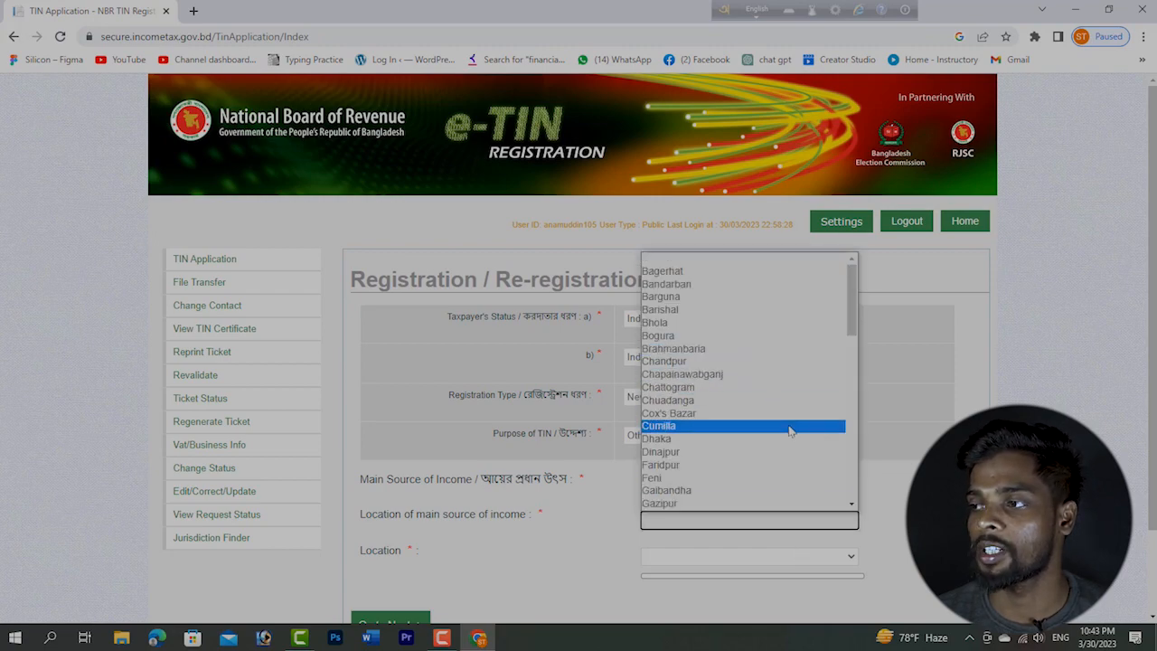
pyautogui.click(729, 388)
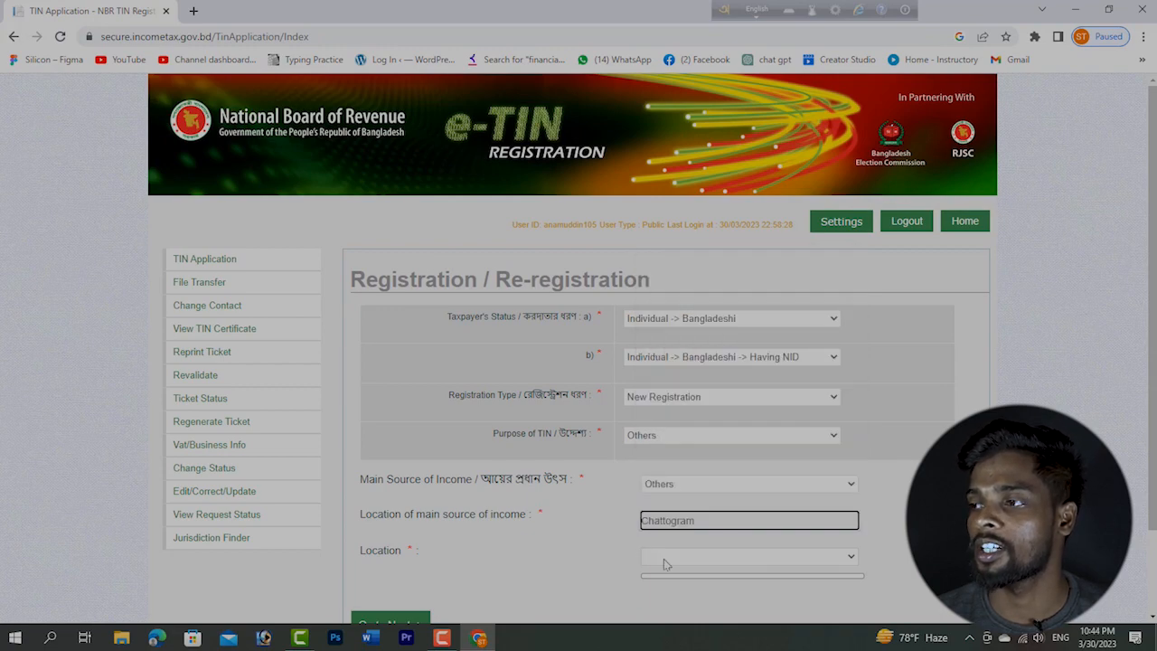
pyautogui.click(764, 563)
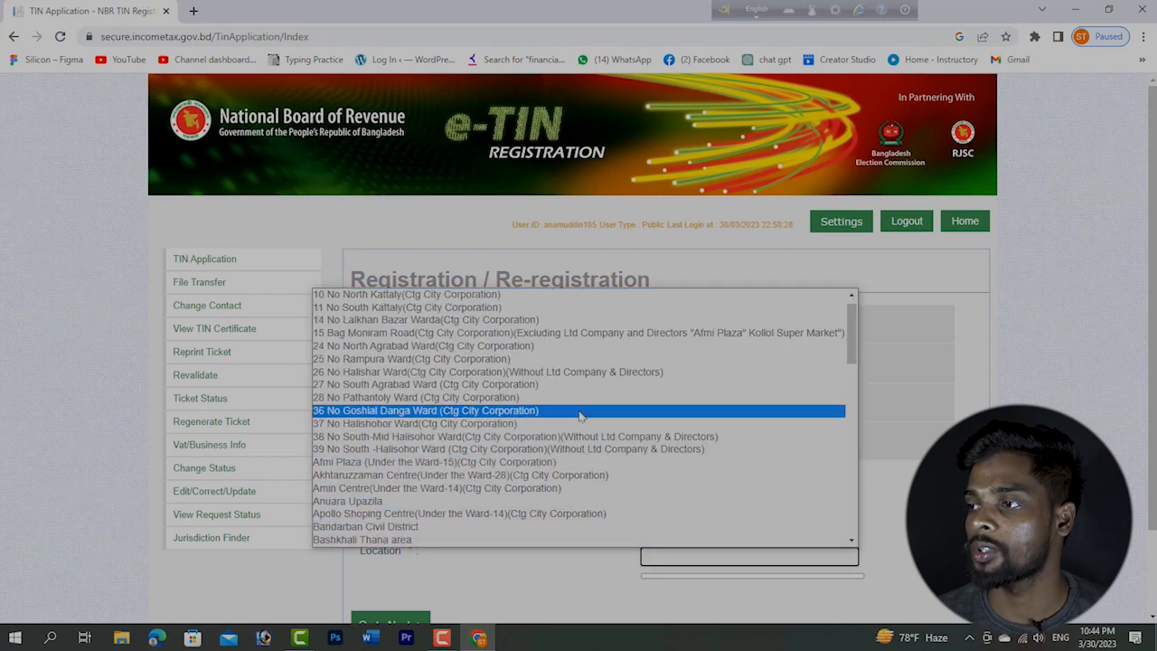
pyautogui.scroll(-4, 542, 425)
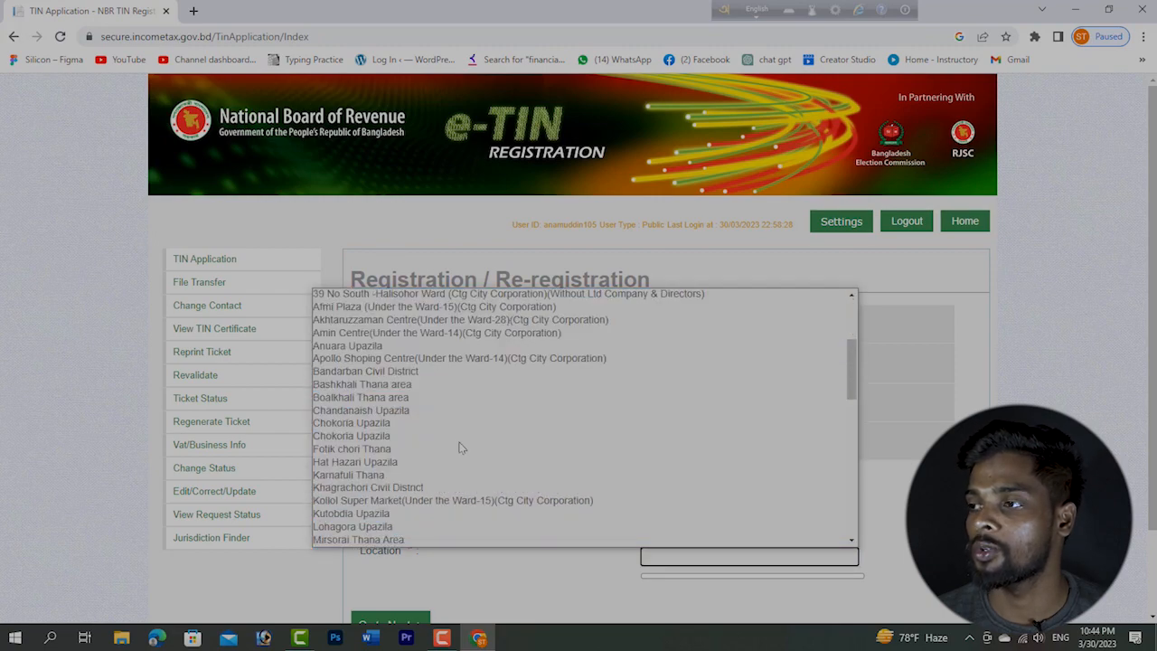
pyautogui.click(406, 413)
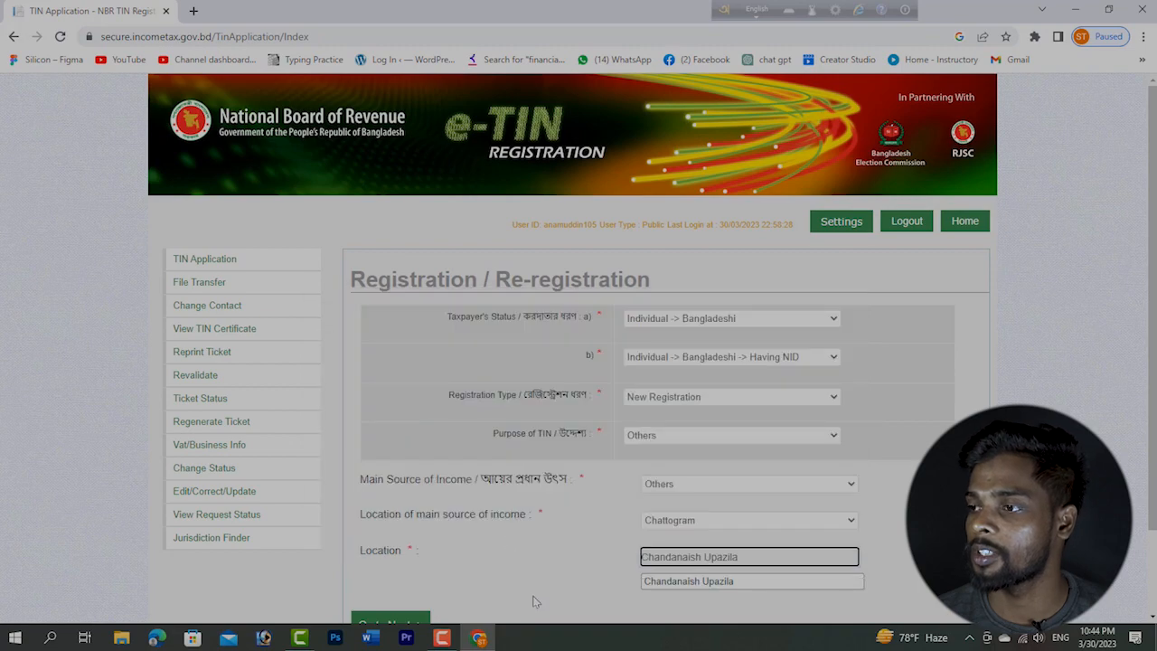
pyautogui.scroll(-1, 595, 566)
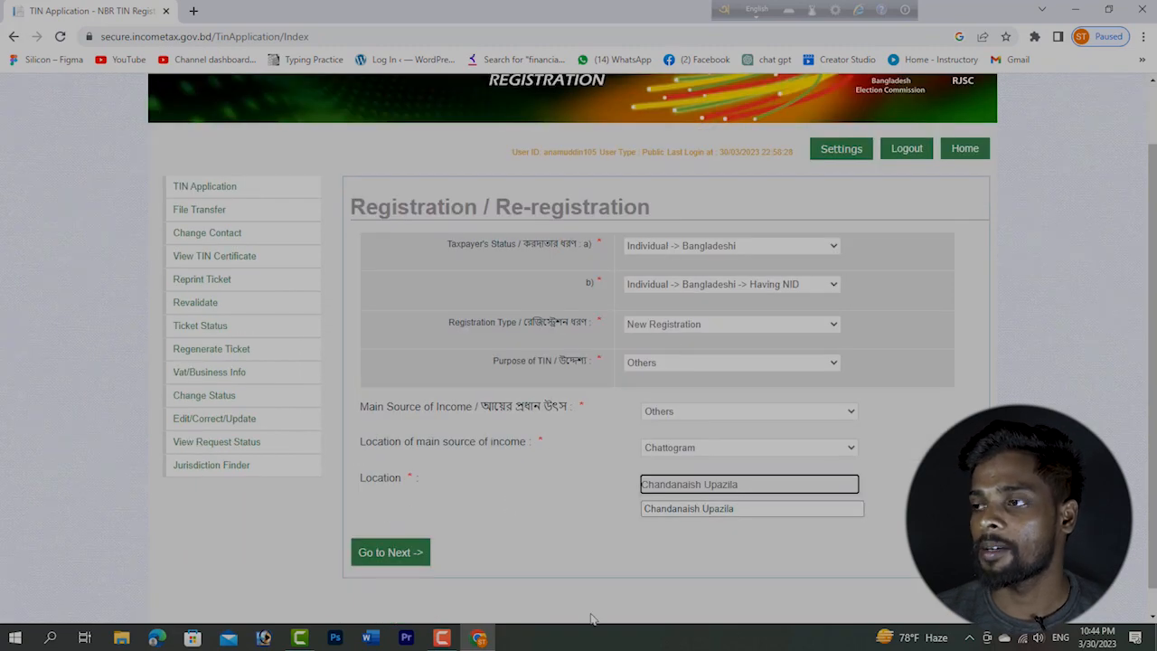
pyautogui.click(395, 553)
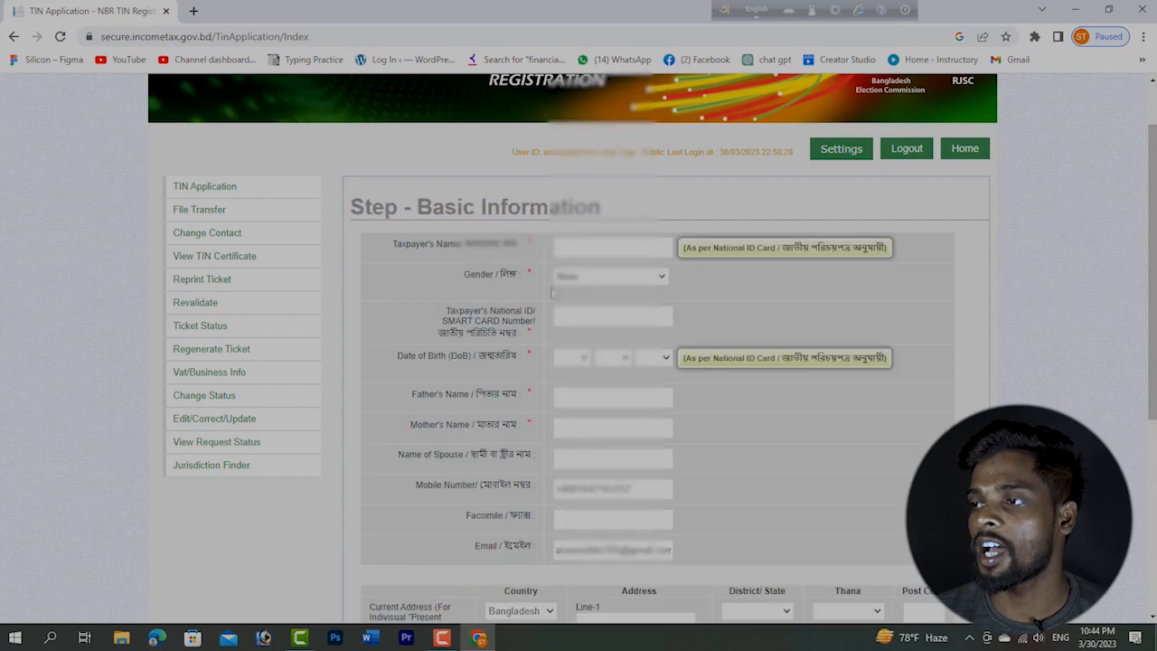
pyautogui.scroll(-4, 614, 316)
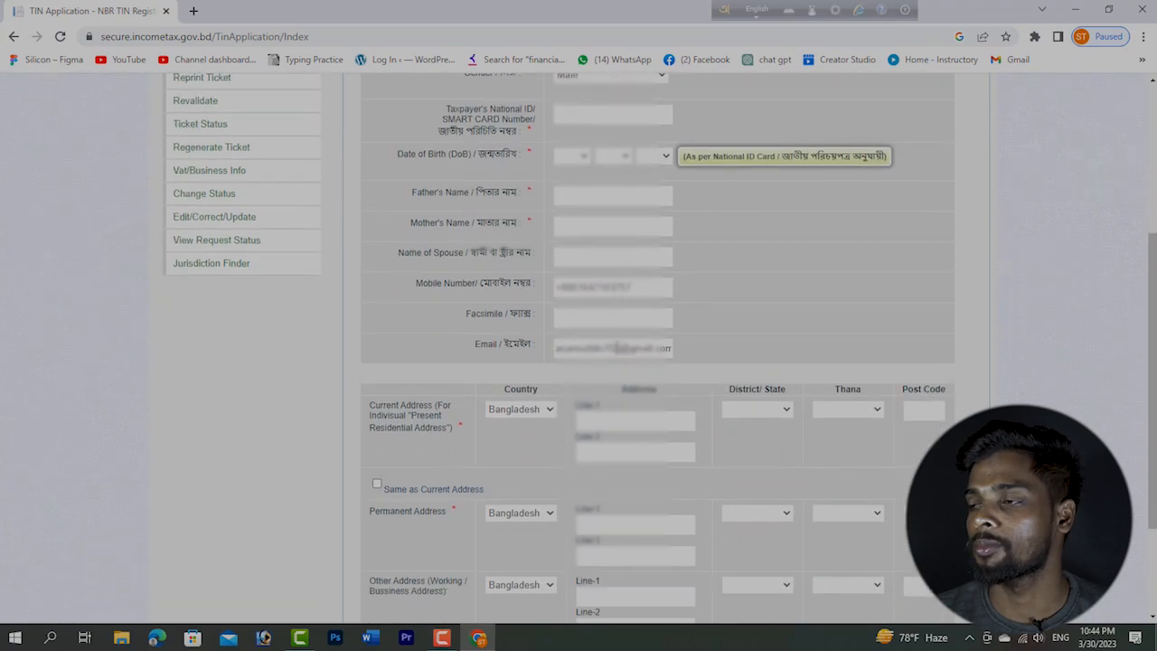
pyautogui.scroll(5, 644, 400)
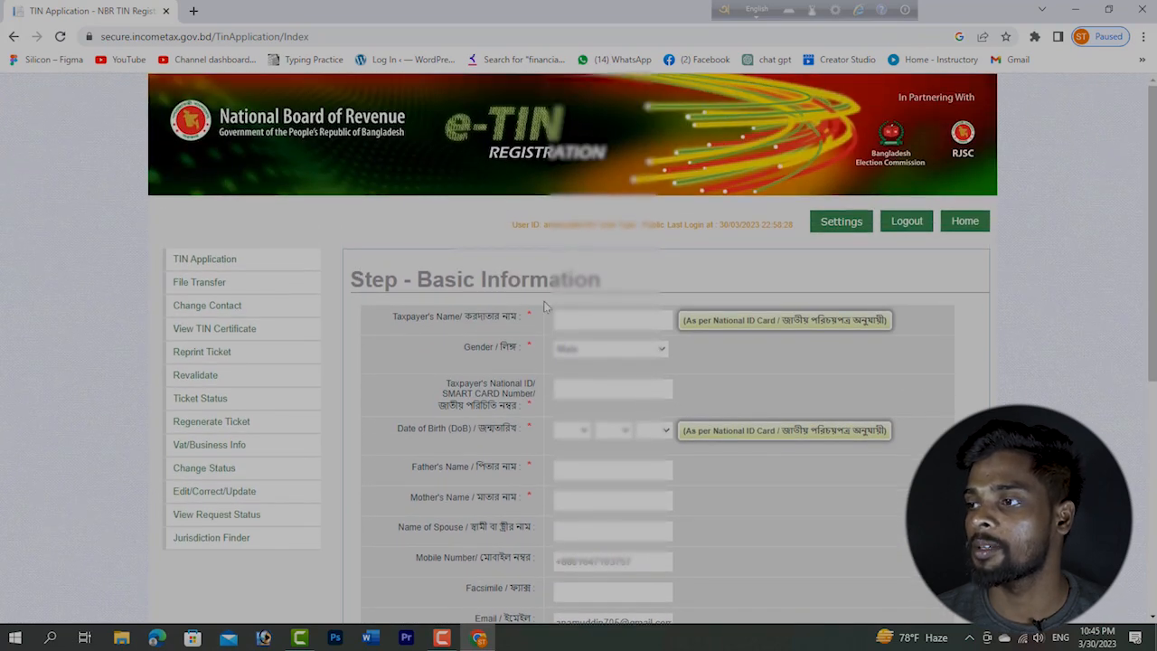
pyautogui.scroll(-4, 651, 354)
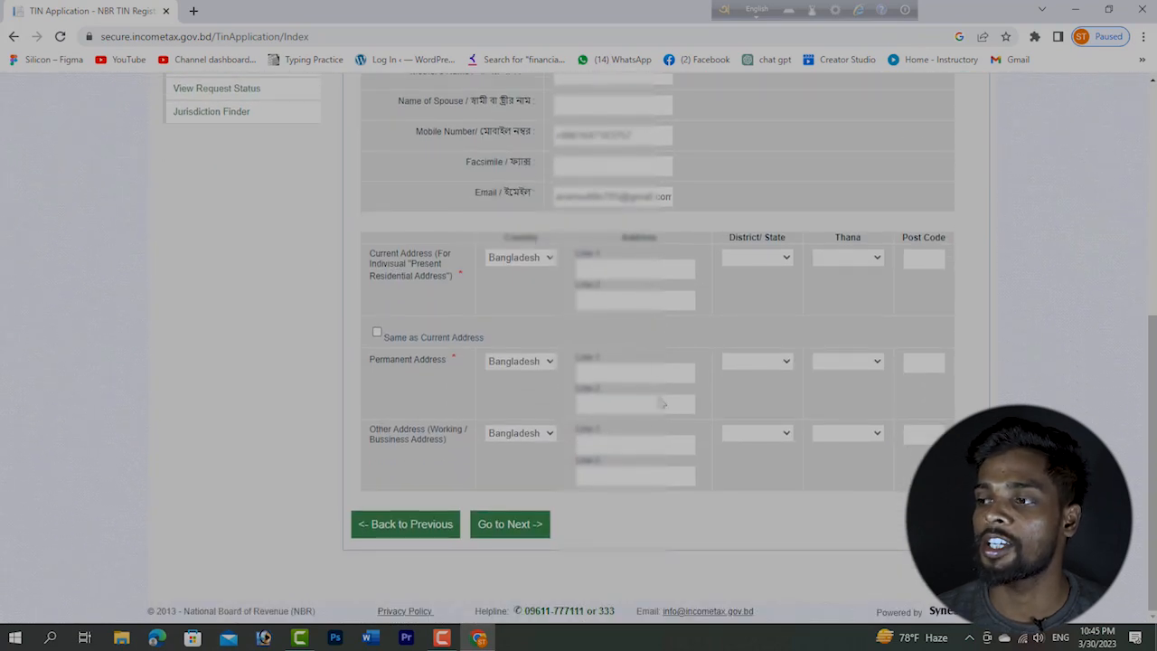
pyautogui.scroll(3, 653, 486)
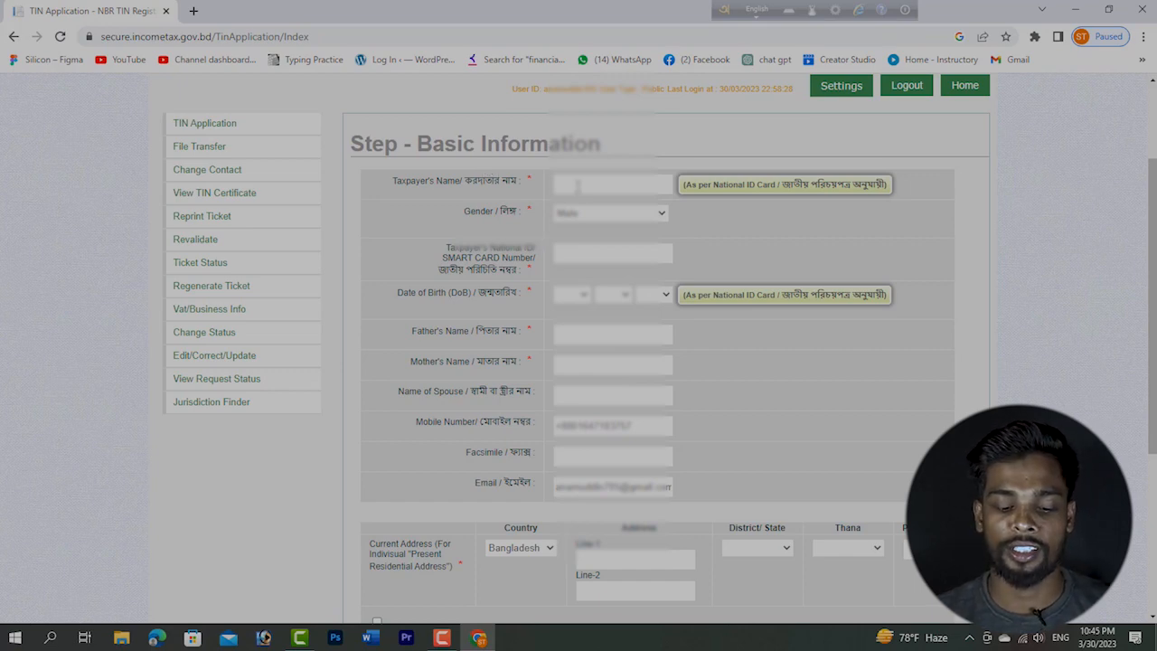
# Step: Enter the taxpayer's full name and set the gender to Male
pyautogui.click(577, 185)
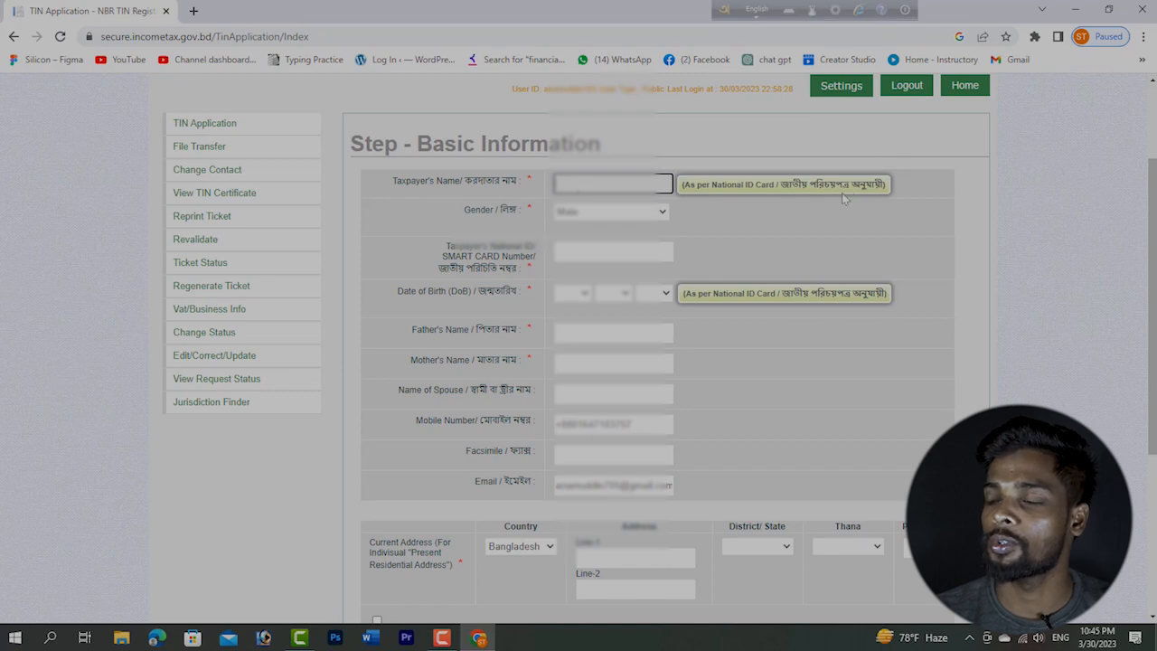
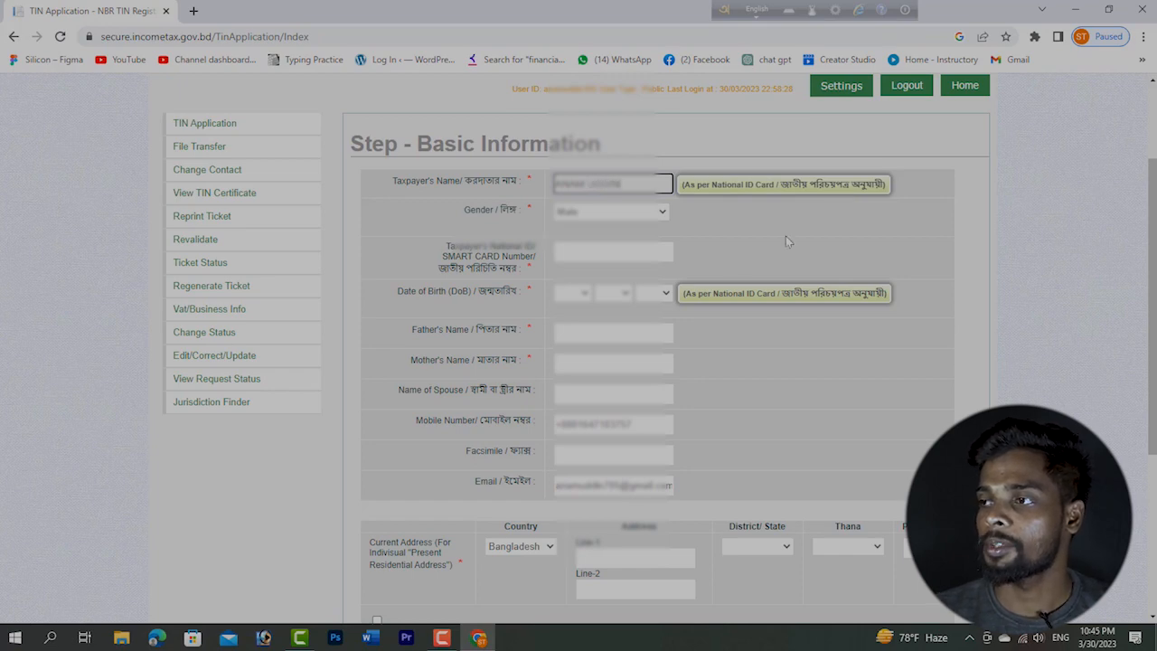
pyautogui.click(645, 215)
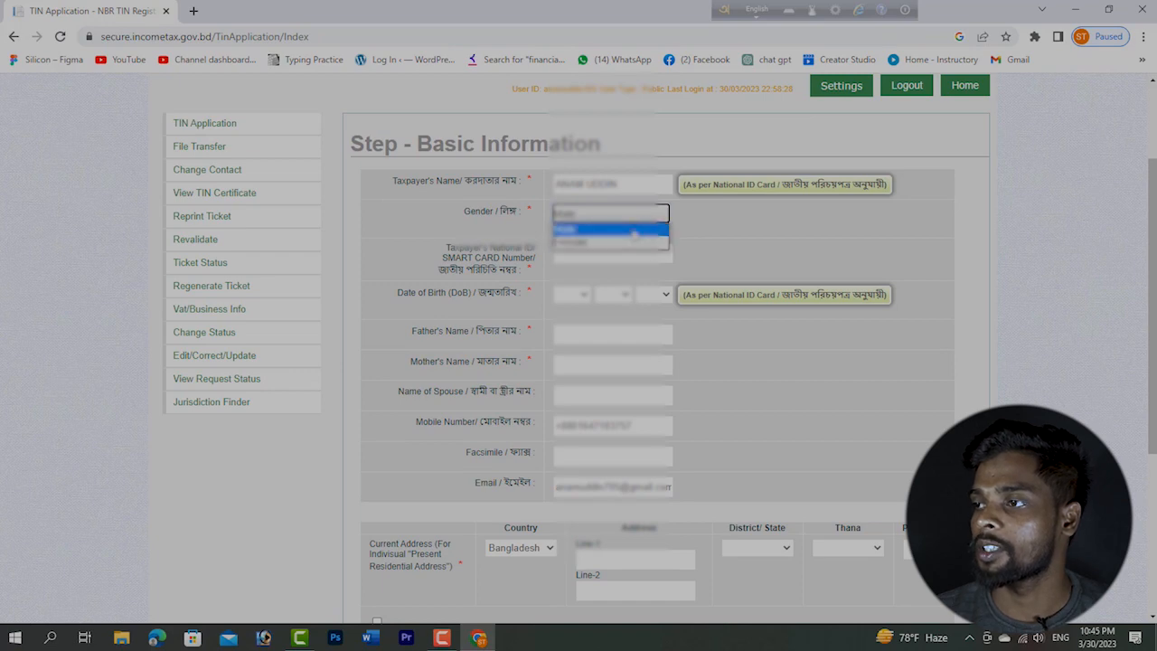
pyautogui.click(635, 230)
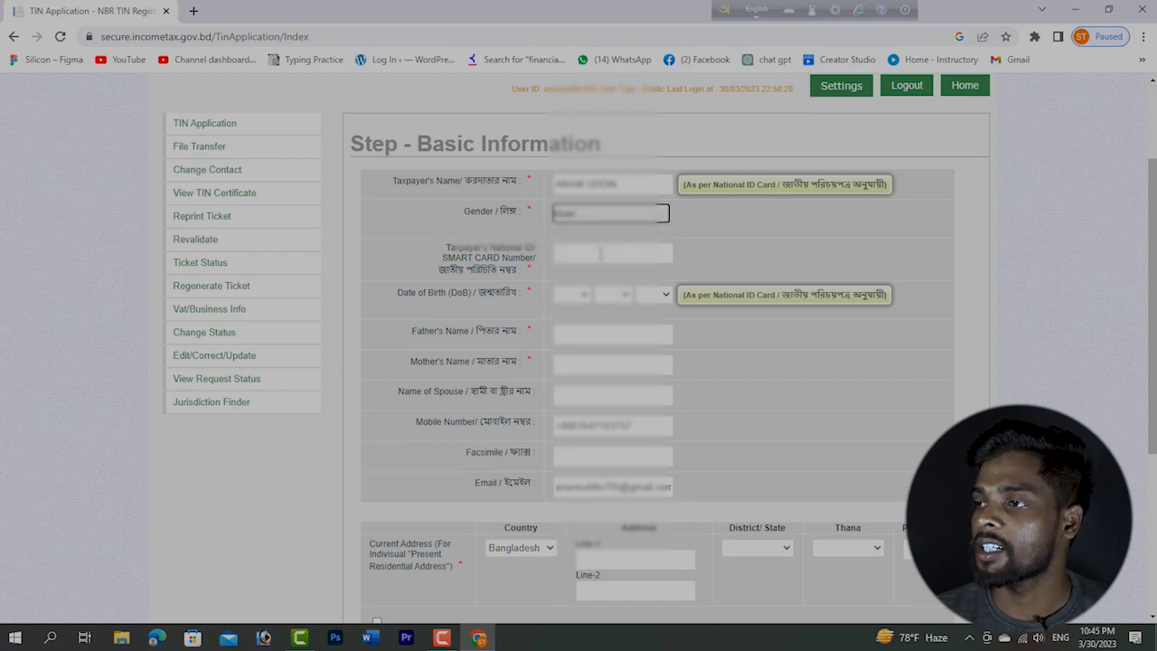
# Step: Enter the taxpayer's National ID number and pick the day, month and year of birth
pyautogui.click(596, 257)
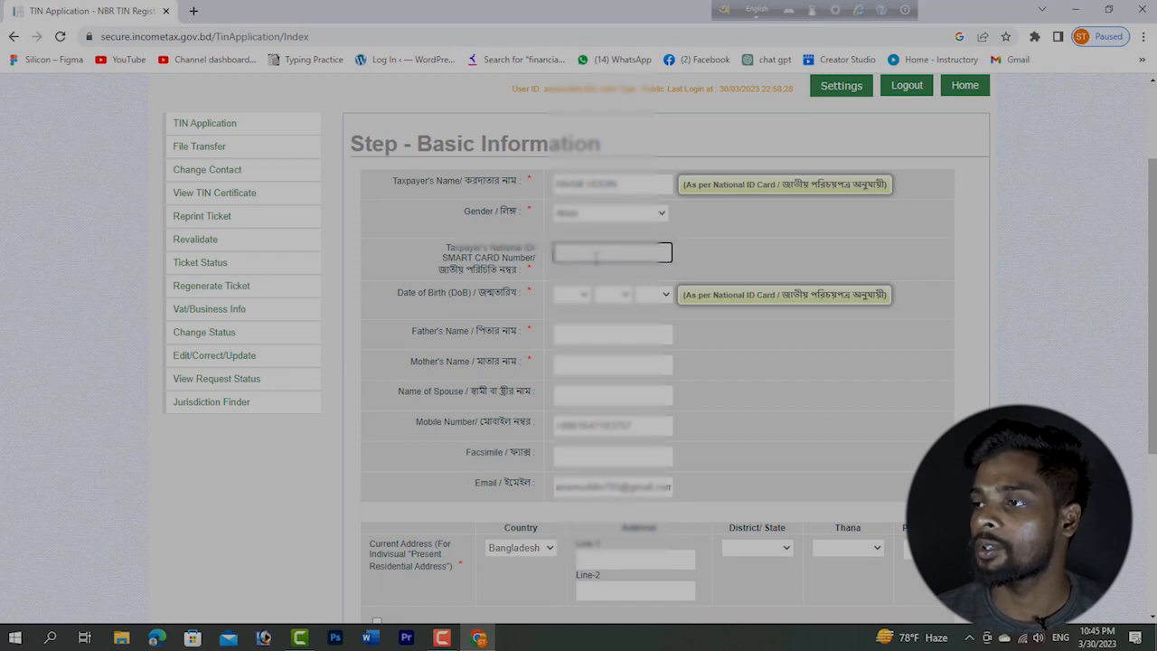
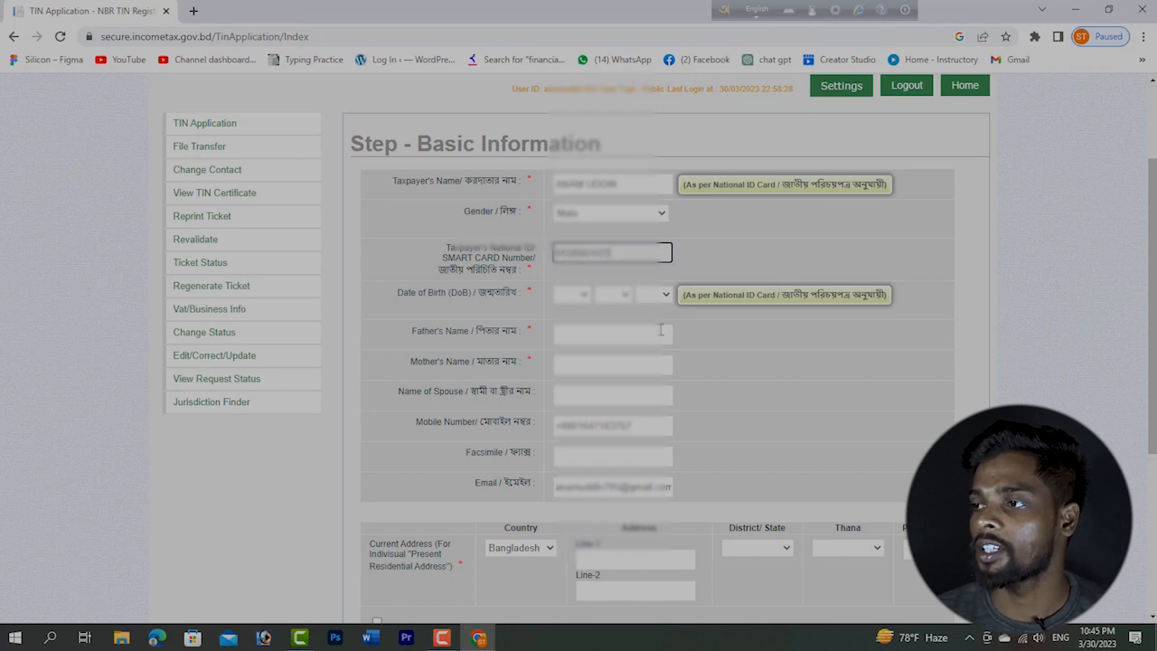
pyautogui.click(583, 299)
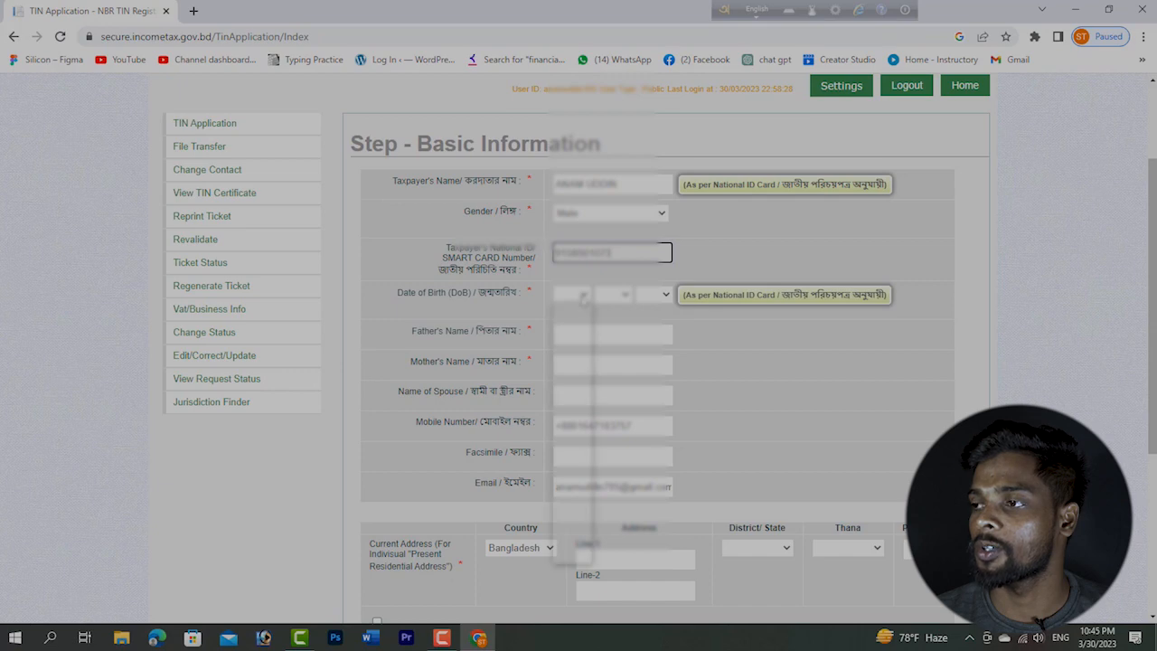
pyautogui.click(584, 298)
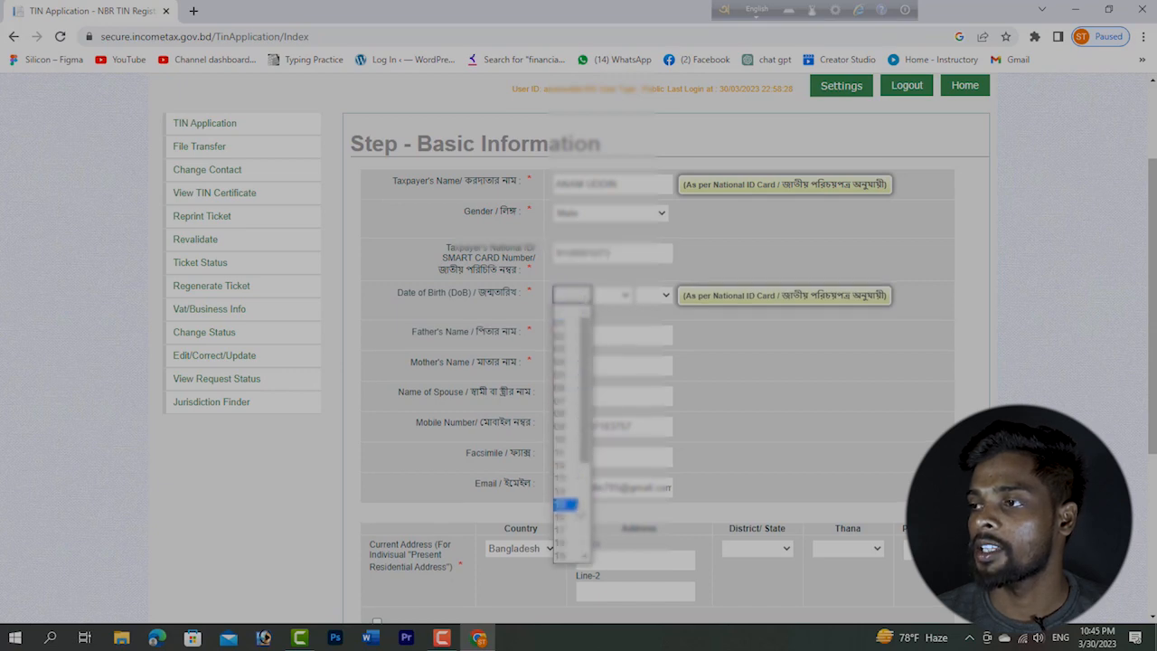
pyautogui.click(568, 520)
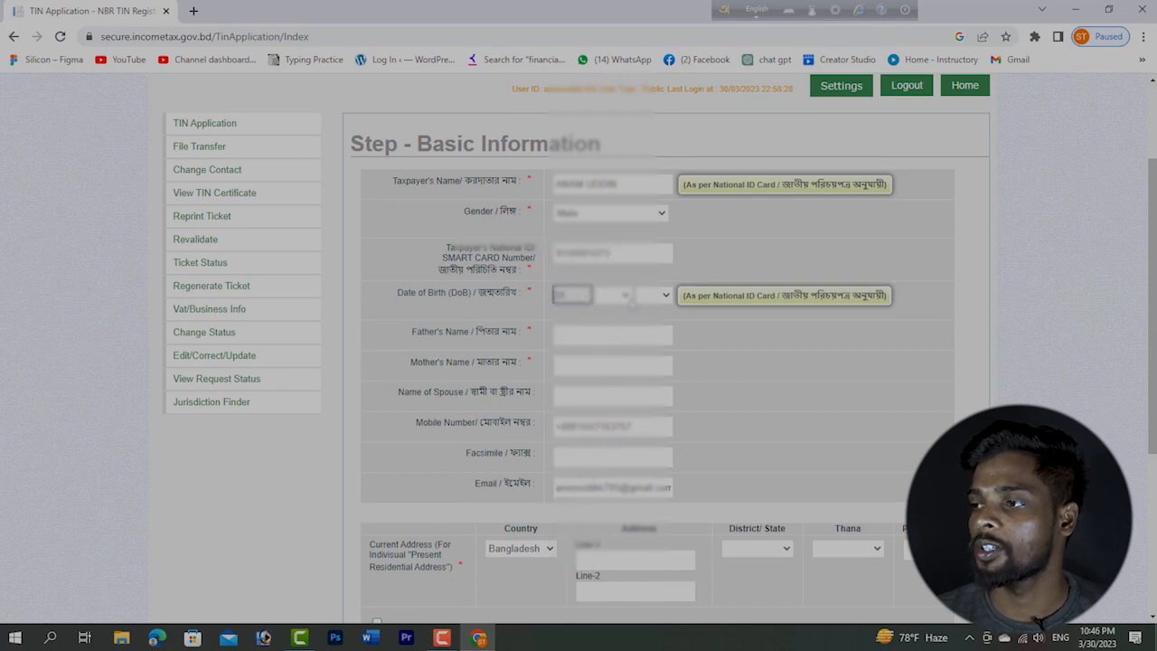
pyautogui.click(627, 298)
pyautogui.click(628, 299)
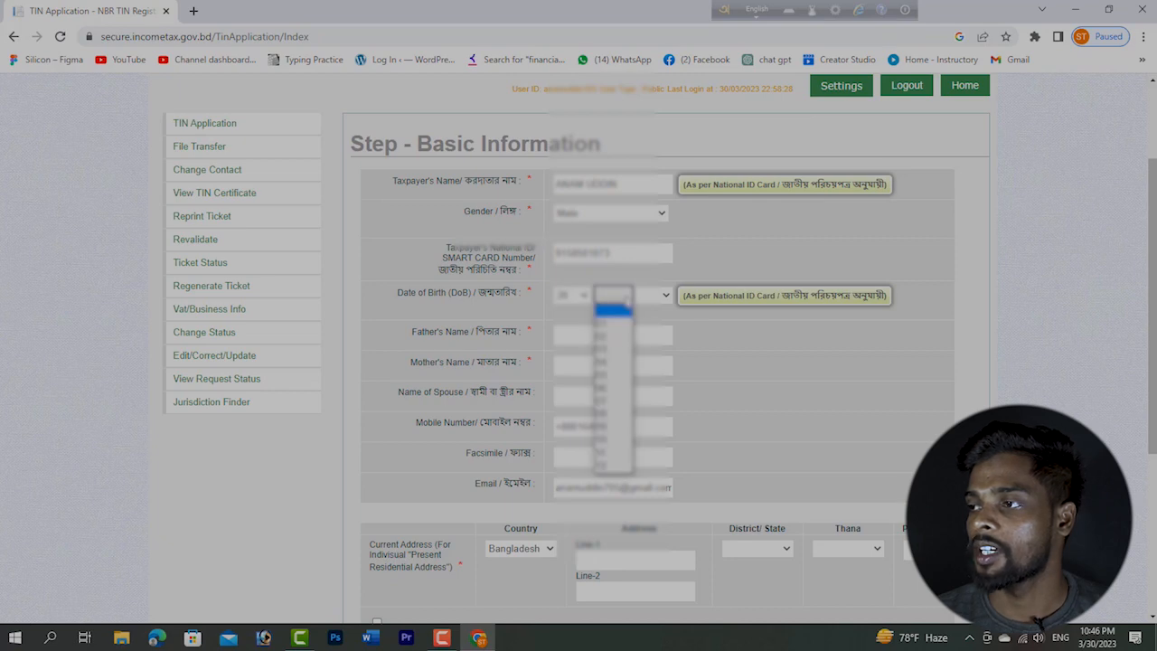
pyautogui.click(615, 430)
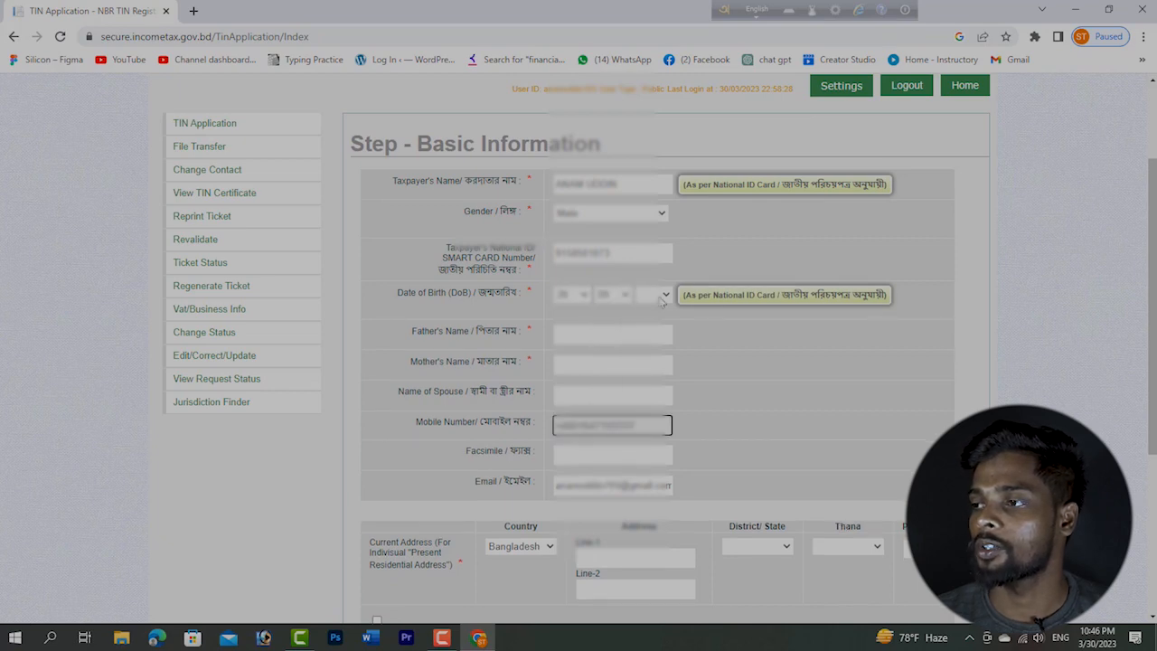
pyautogui.click(662, 299)
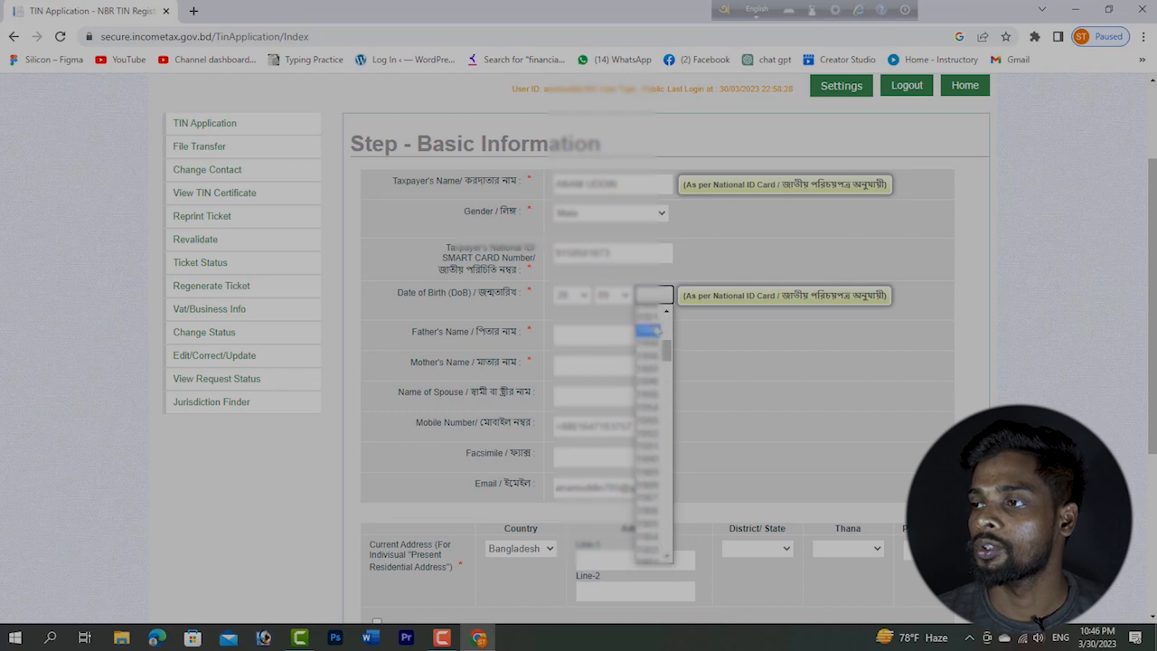
pyautogui.click(648, 330)
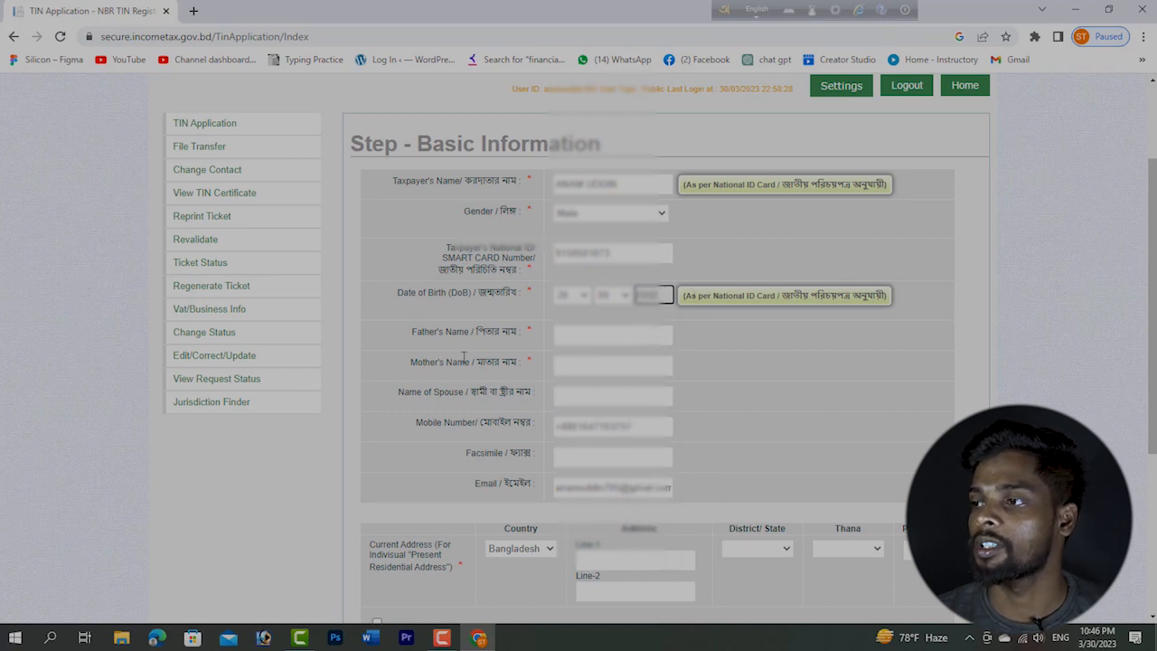
# Step: Fill in the father's and mother's names, correcting typos, and leave the spouse name blank
pyautogui.click(610, 334)
pyautogui.write('AB')
pyautogui.press('BackSpace')
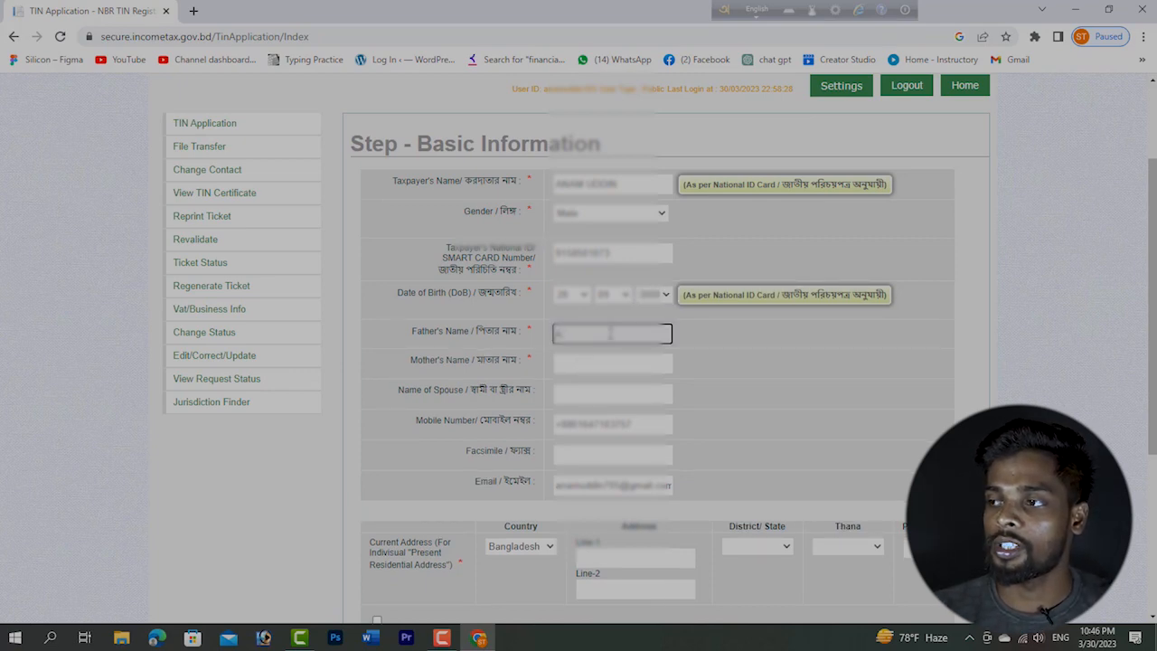
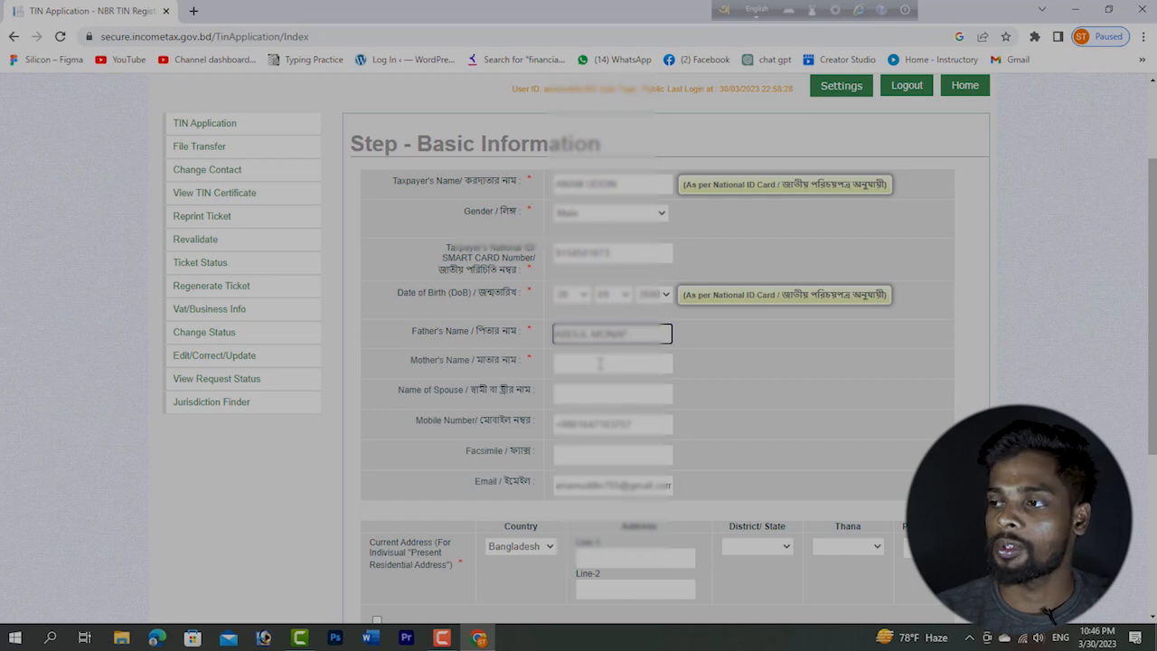
pyautogui.click(590, 364)
pyautogui.write('MUR')
pyautogui.press('BackSpace')
pyautogui.press('BackSpace')
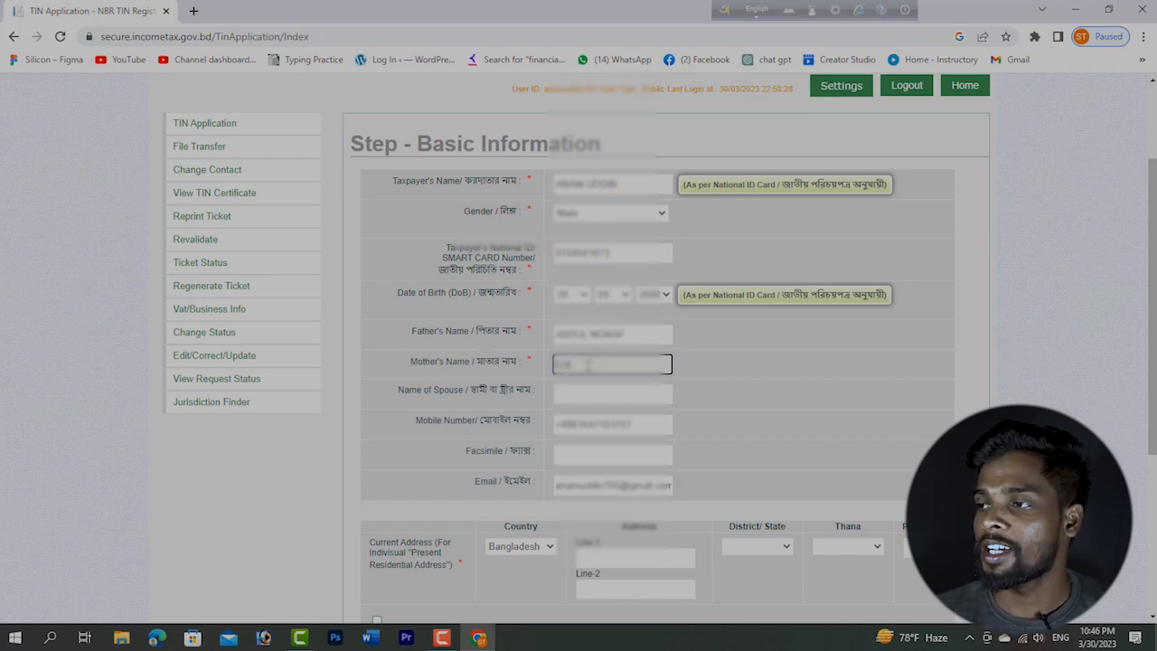
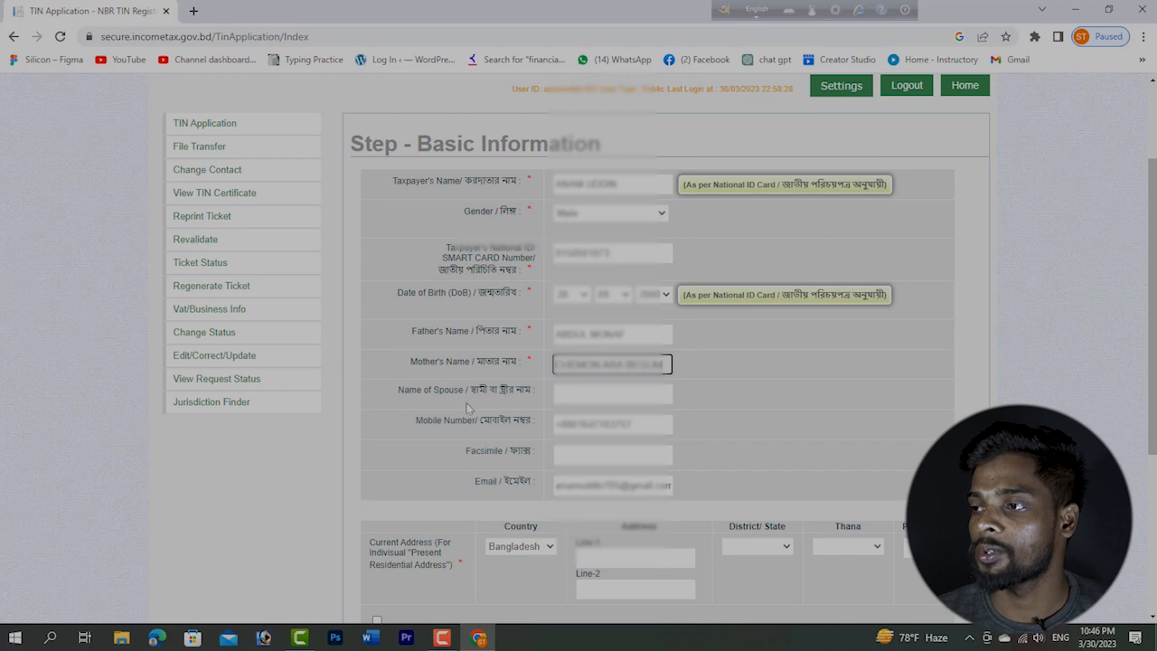
pyautogui.click(555, 398)
pyautogui.click(841, 391)
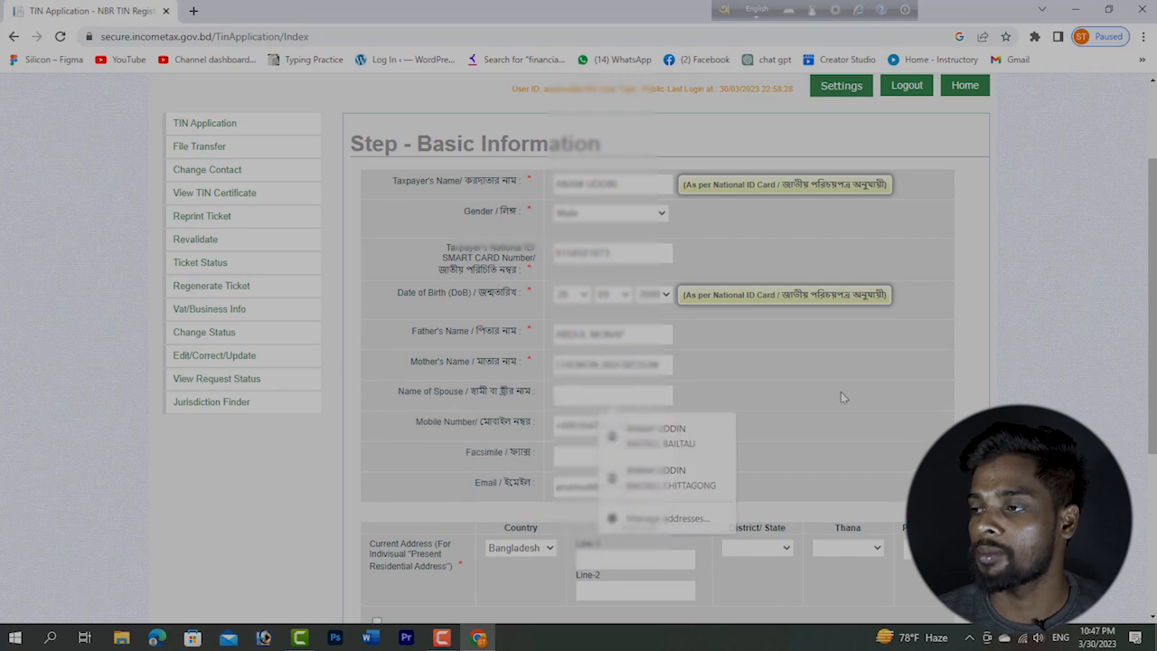
pyautogui.click(567, 461)
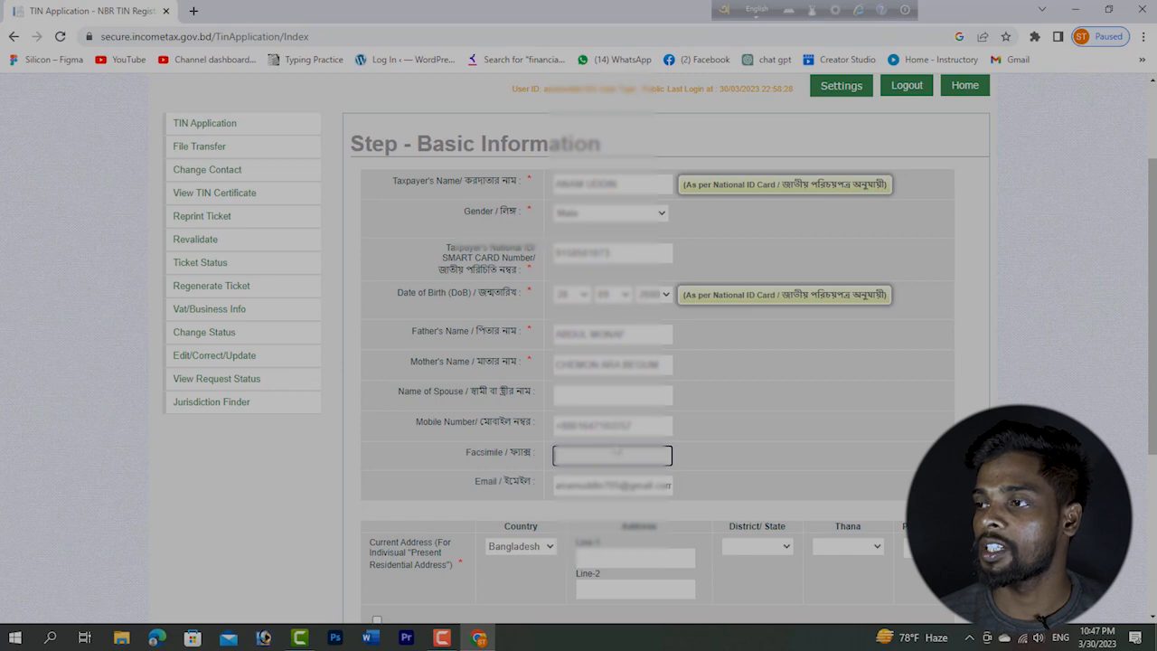
# Step: Type the two current address lines, fixing the misspelled ending of the second line
pyautogui.scroll(-3, 708, 452)
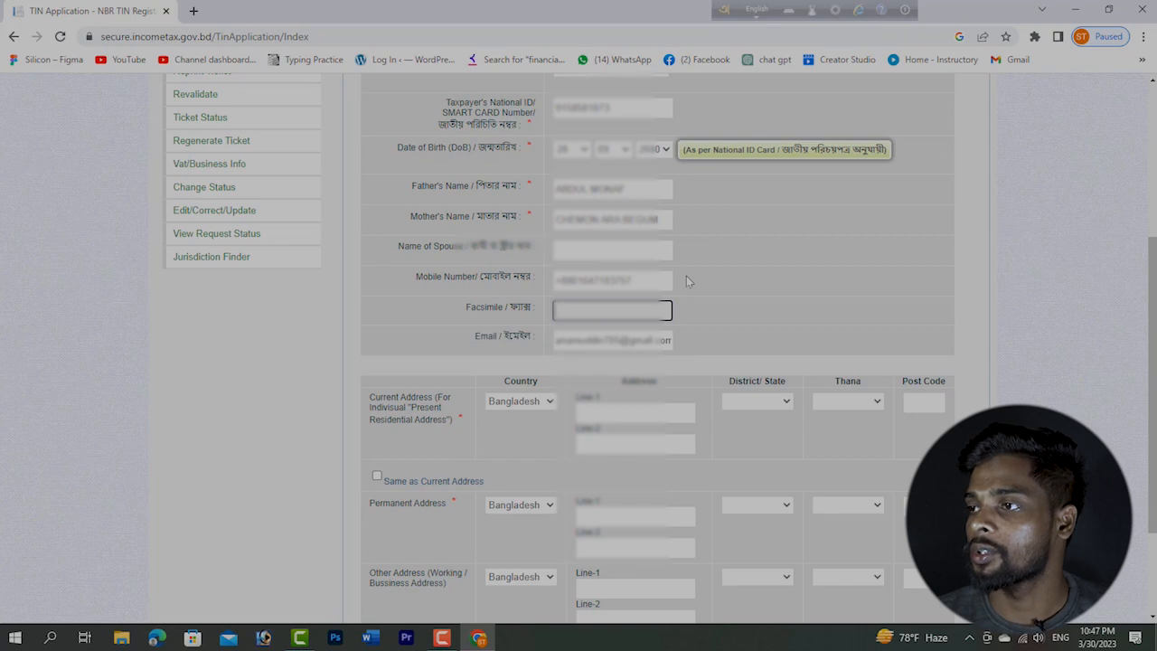
pyautogui.scroll(-3, 687, 290)
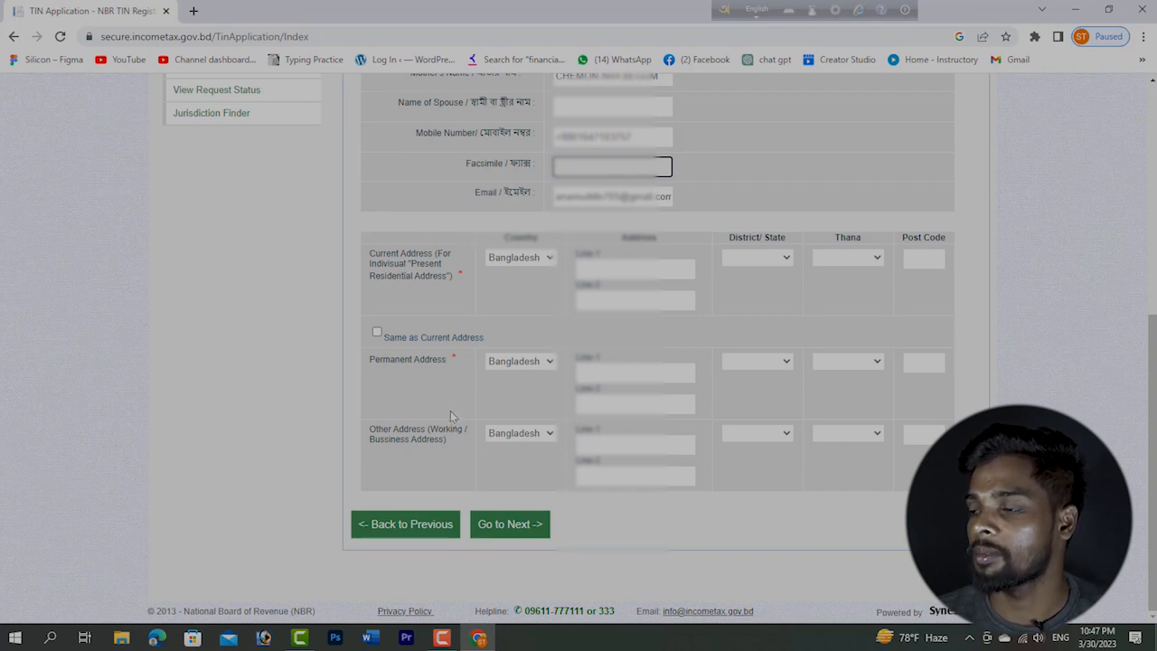
pyautogui.click(611, 270)
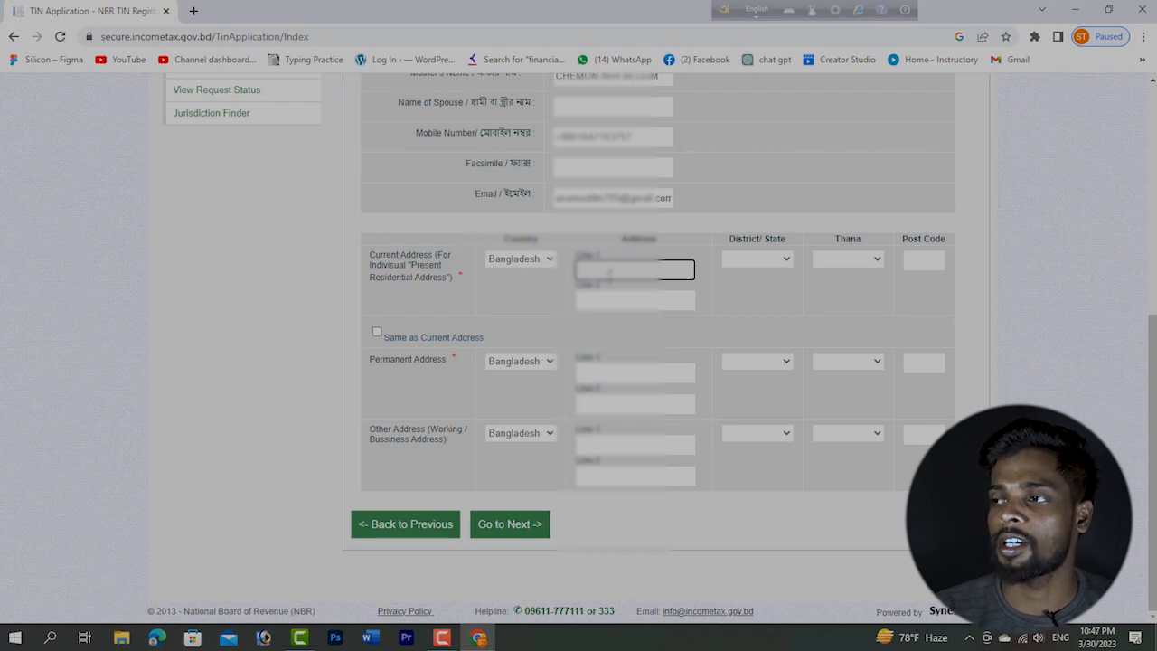
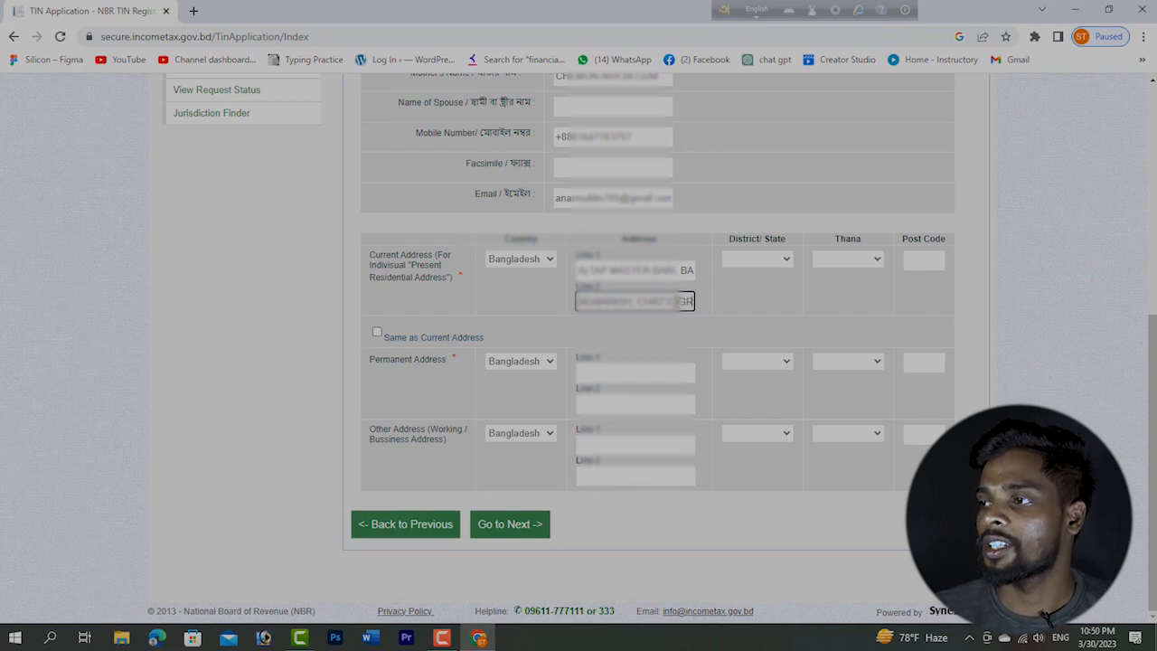
pyautogui.hotkey('ctrl', 'a')
pyautogui.press('Right')
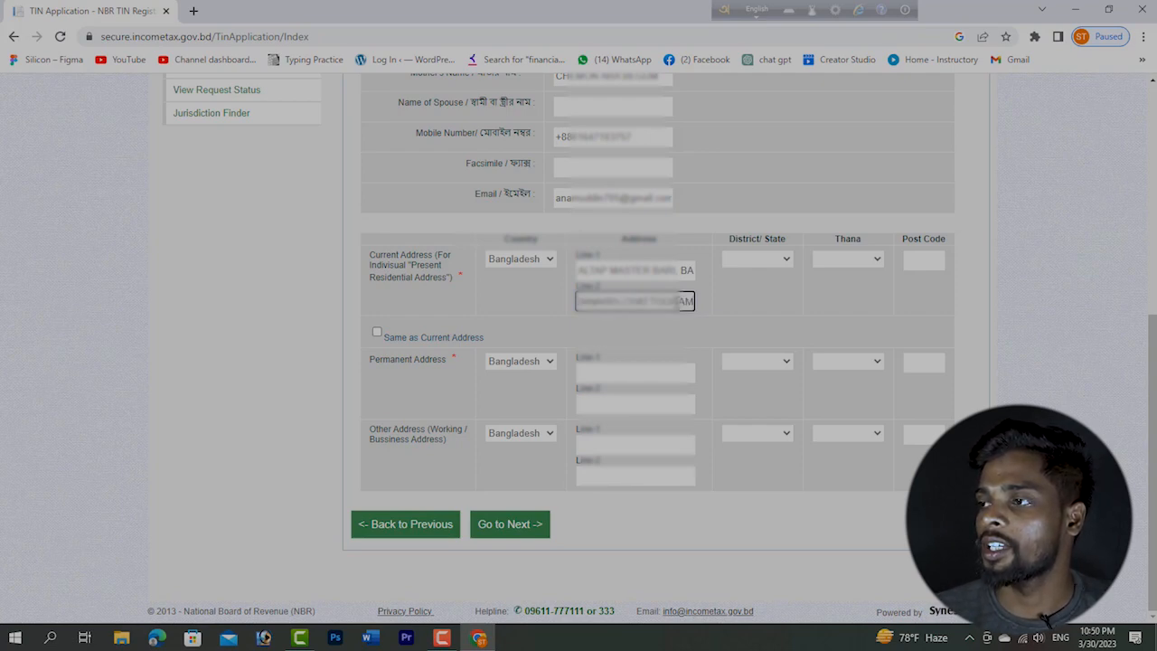
# Step: Set the current address to district Chattogram, thana Chandanaish, post code 4383
pyautogui.click(774, 262)
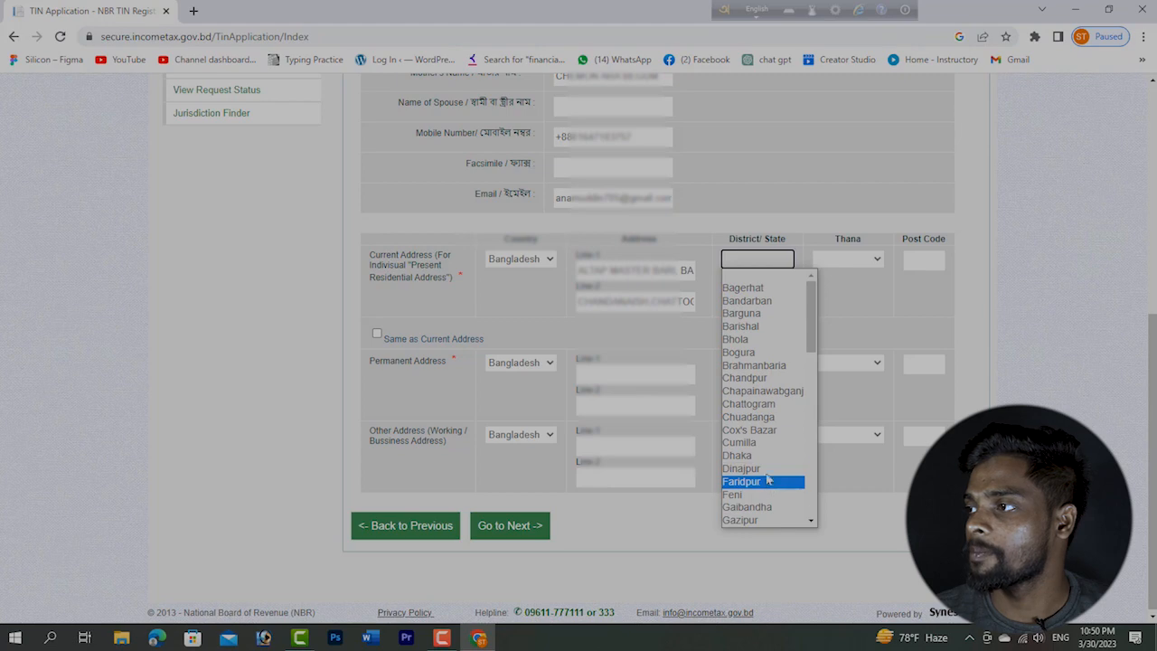
pyautogui.click(771, 408)
pyautogui.click(875, 259)
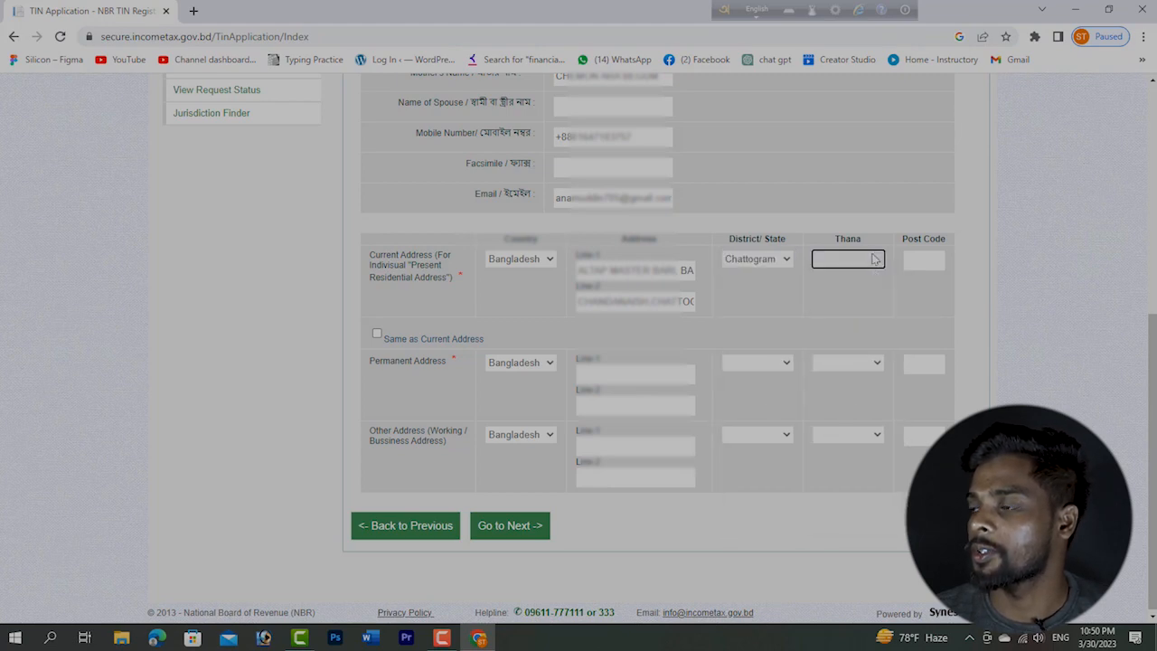
pyautogui.click(874, 259)
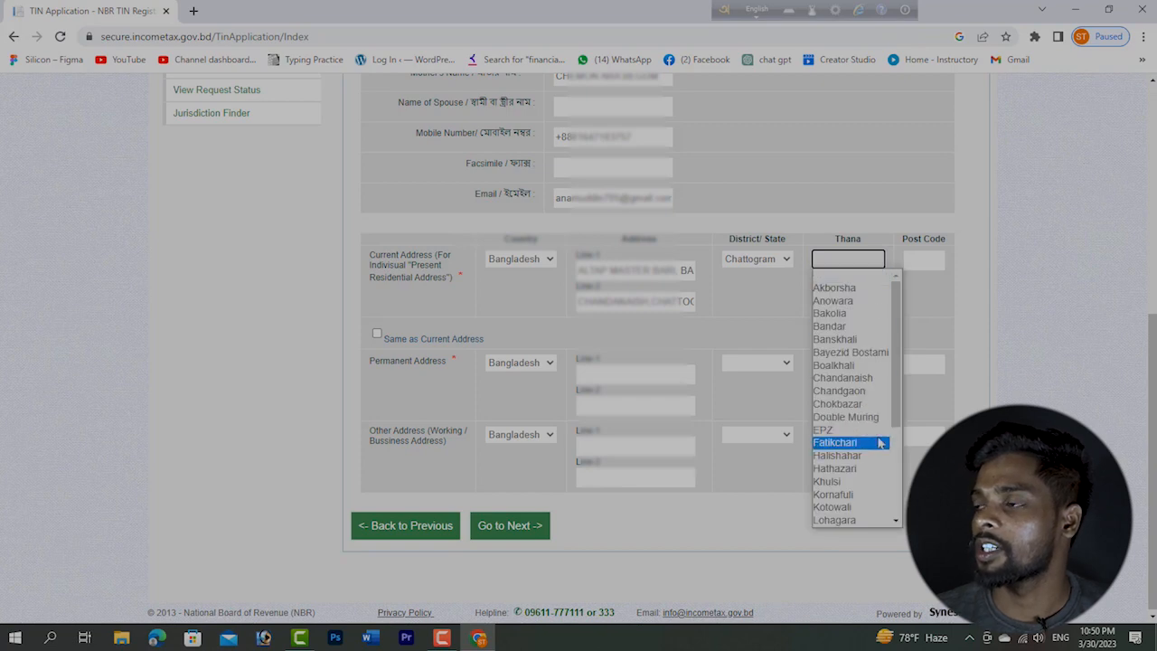
pyautogui.click(868, 378)
pyautogui.click(920, 262)
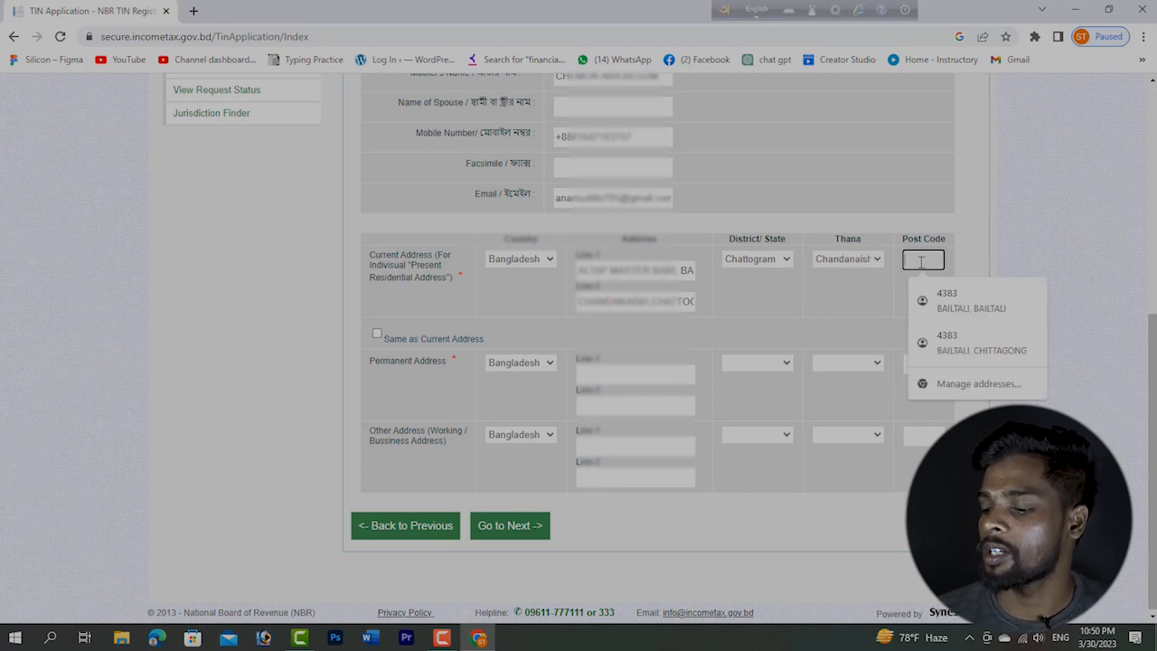
pyautogui.write('43')
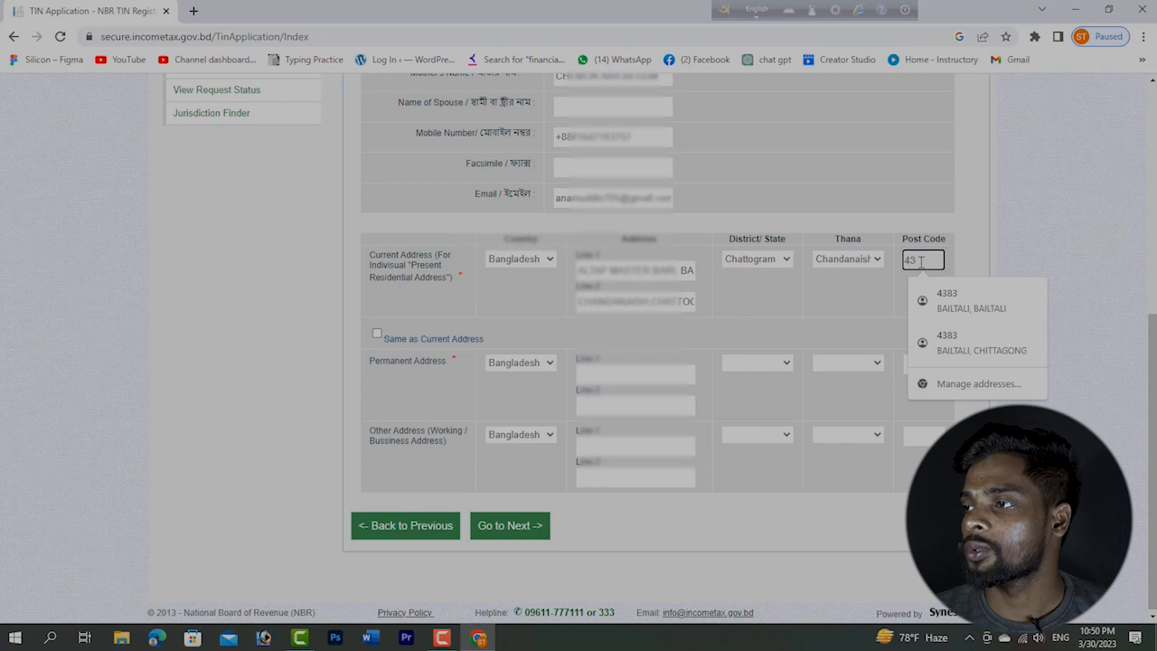
pyautogui.write('83')
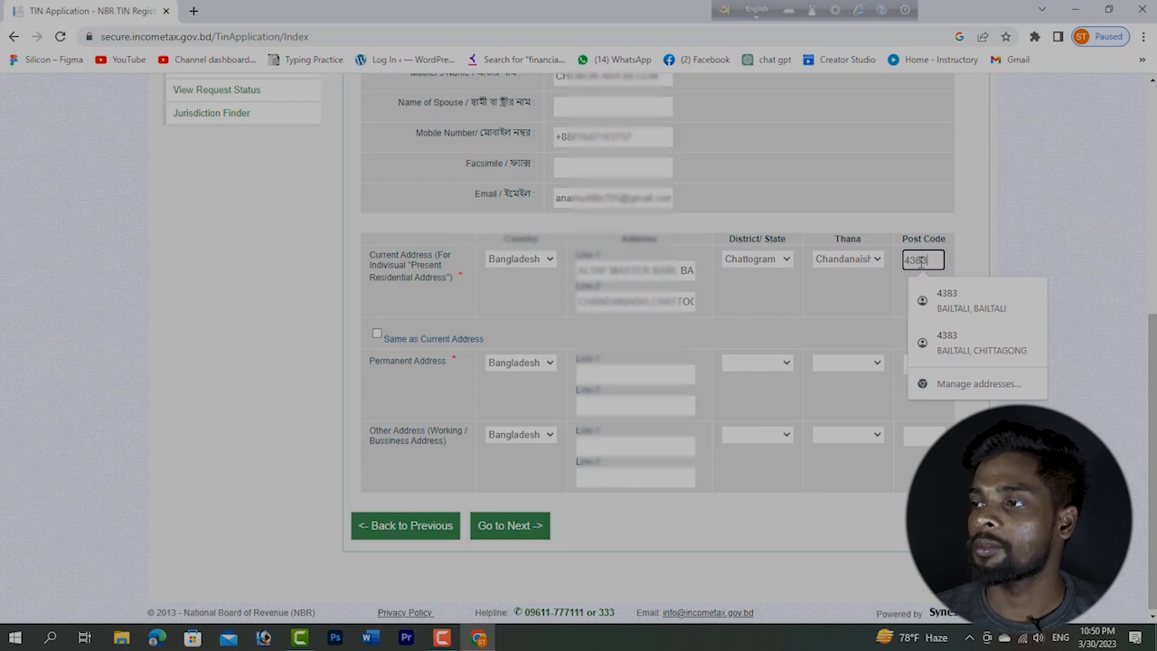
pyautogui.click(859, 307)
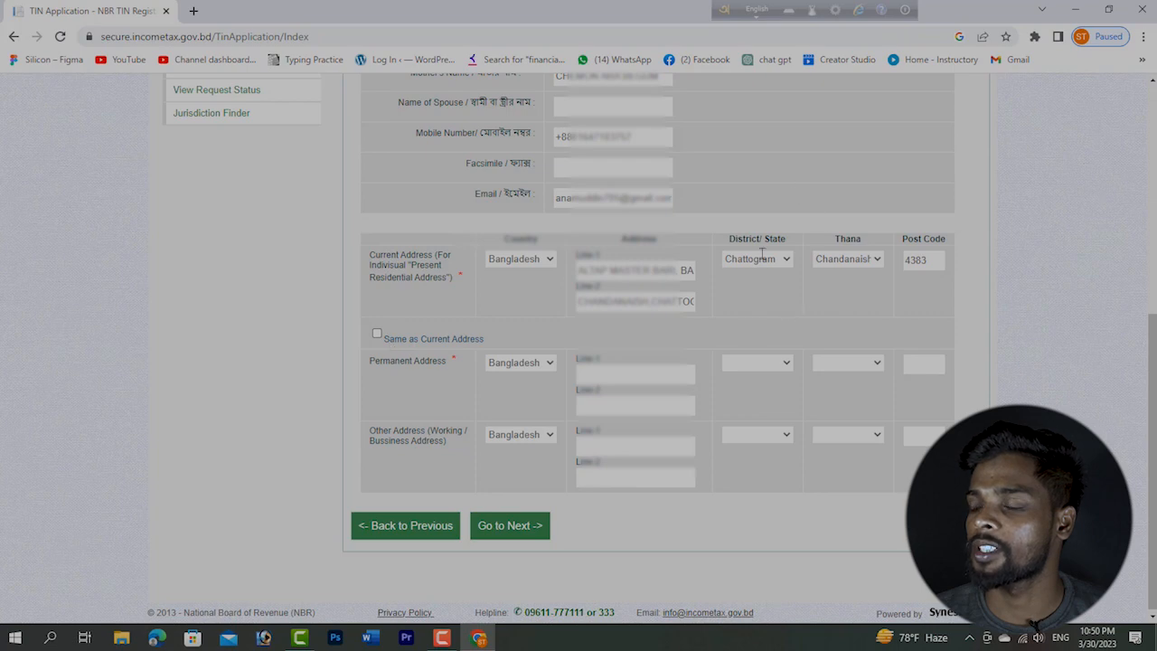
# Step: Tick 'Same as Current Address' so the permanent address matches the current one
pyautogui.click(377, 335)
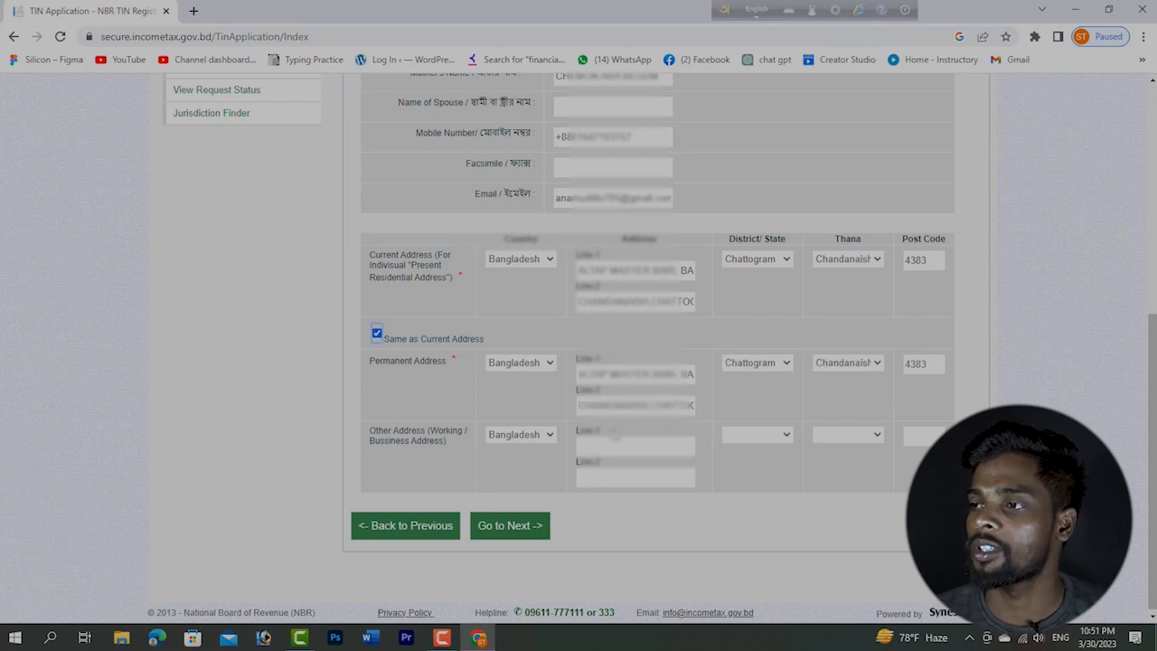
pyautogui.click(377, 334)
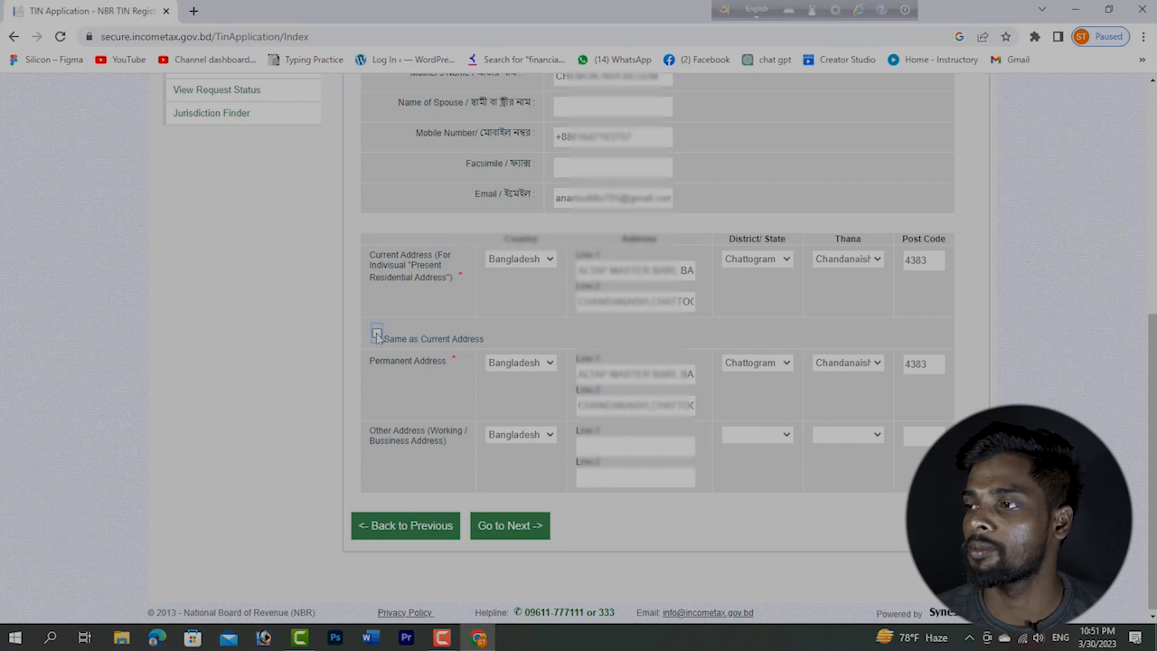
pyautogui.click(378, 334)
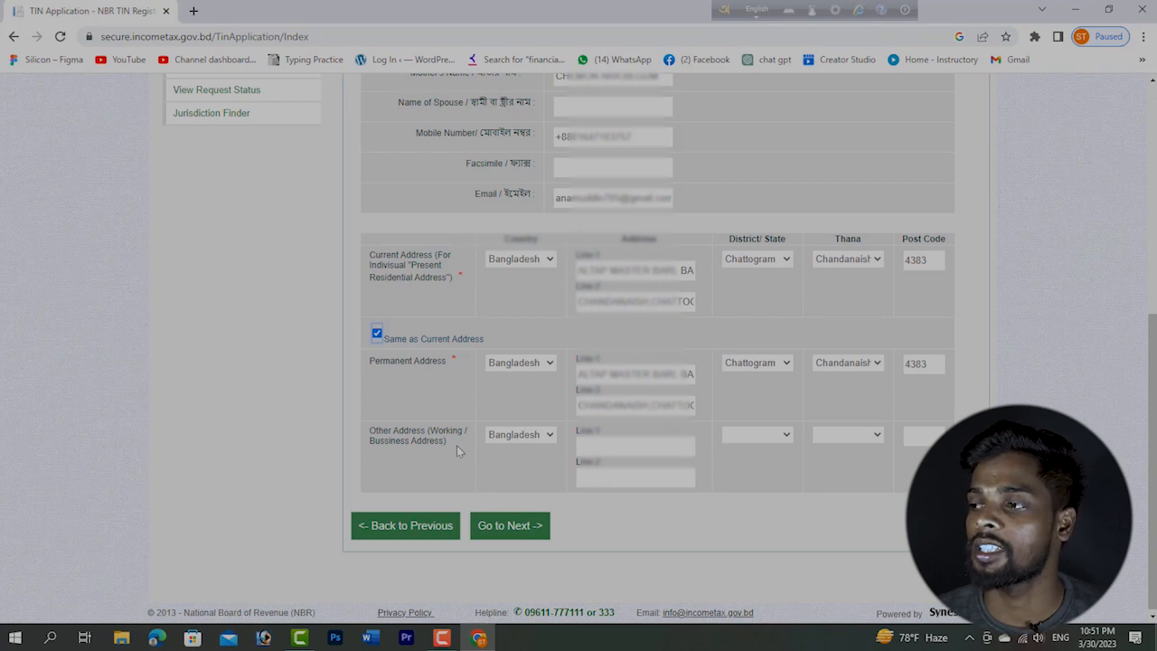
# Step: Go to the final preview, decline Chrome's save-address prompt, and submit the TIN application
pyautogui.scroll(5, 726, 508)
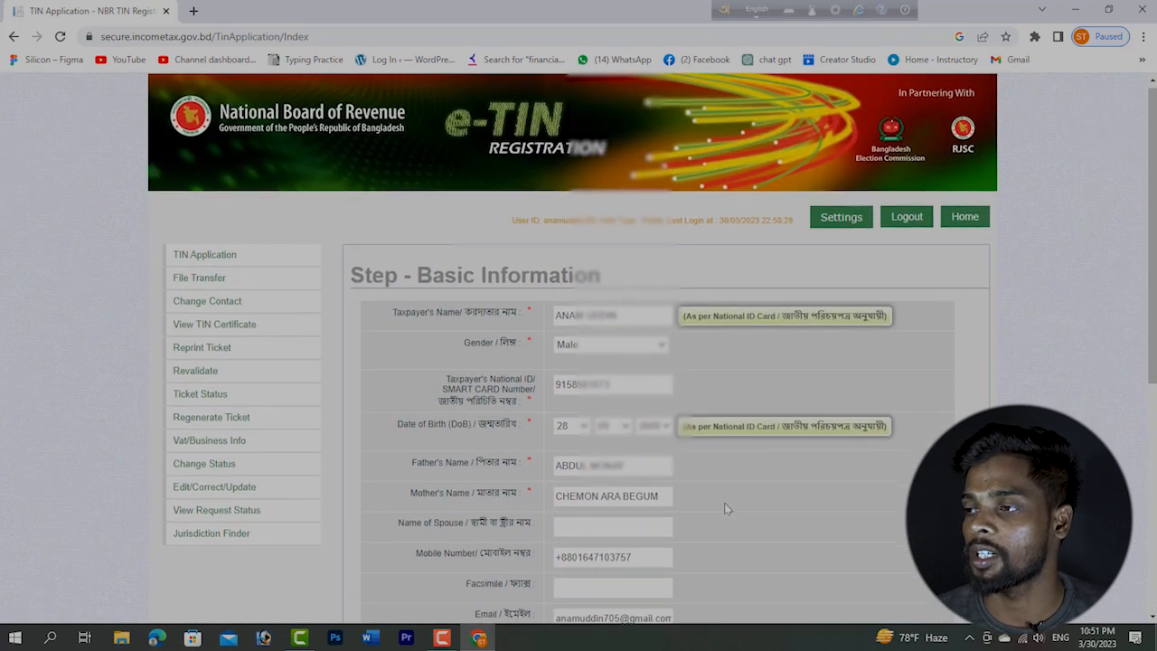
pyautogui.scroll(-5, 726, 508)
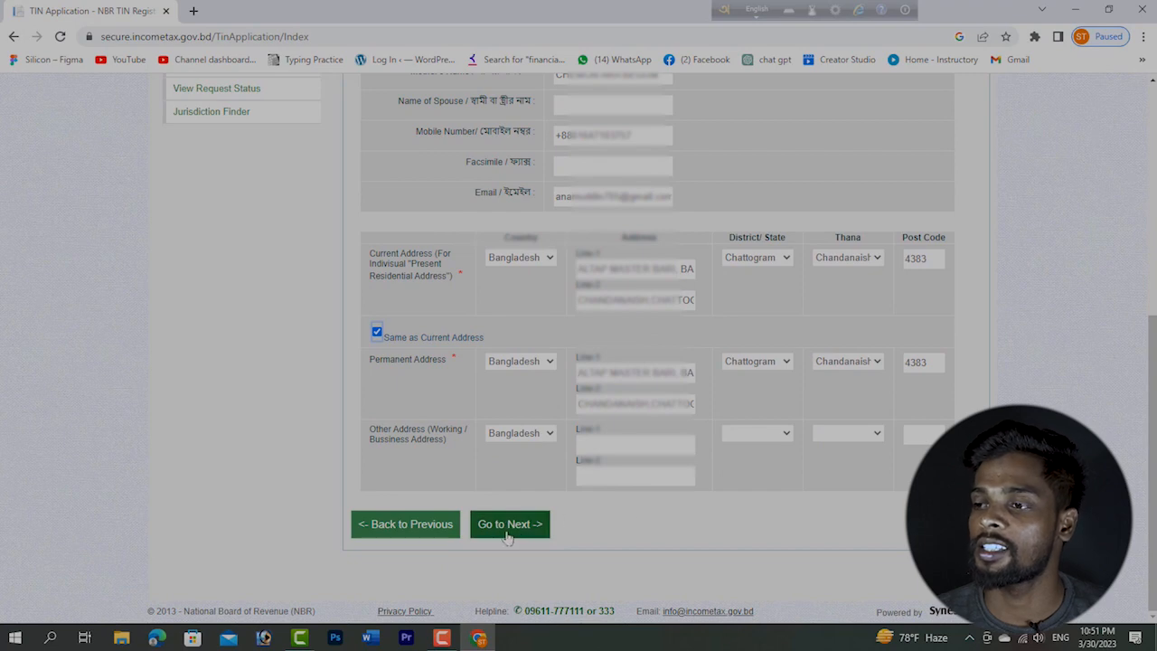
pyautogui.click(508, 535)
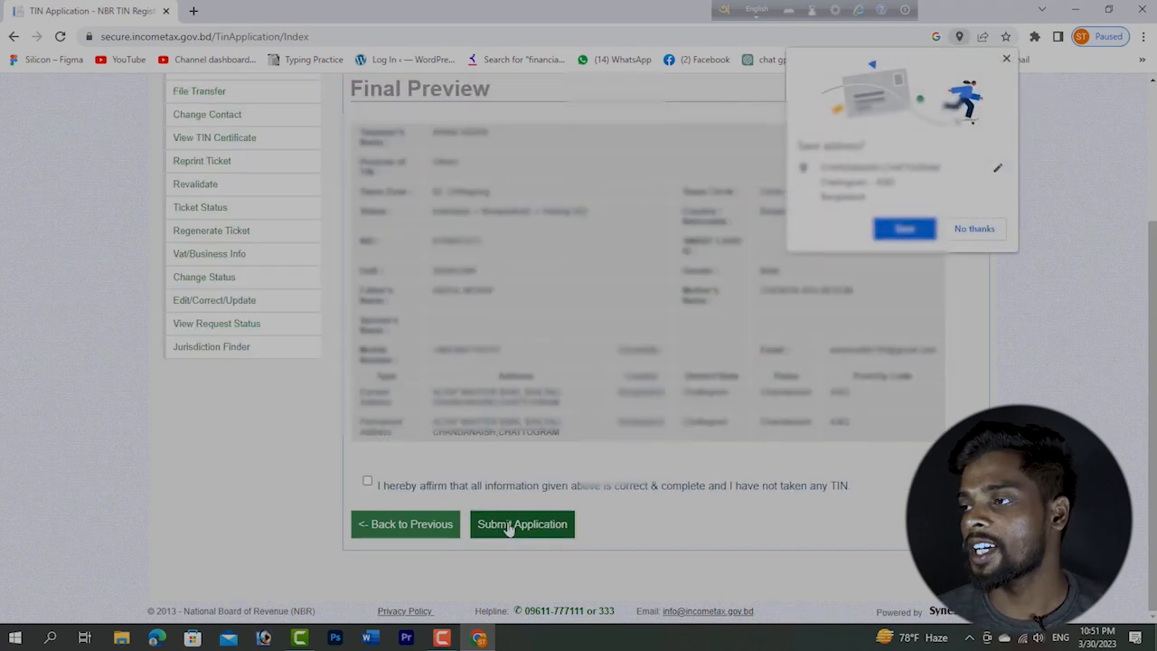
pyautogui.click(975, 229)
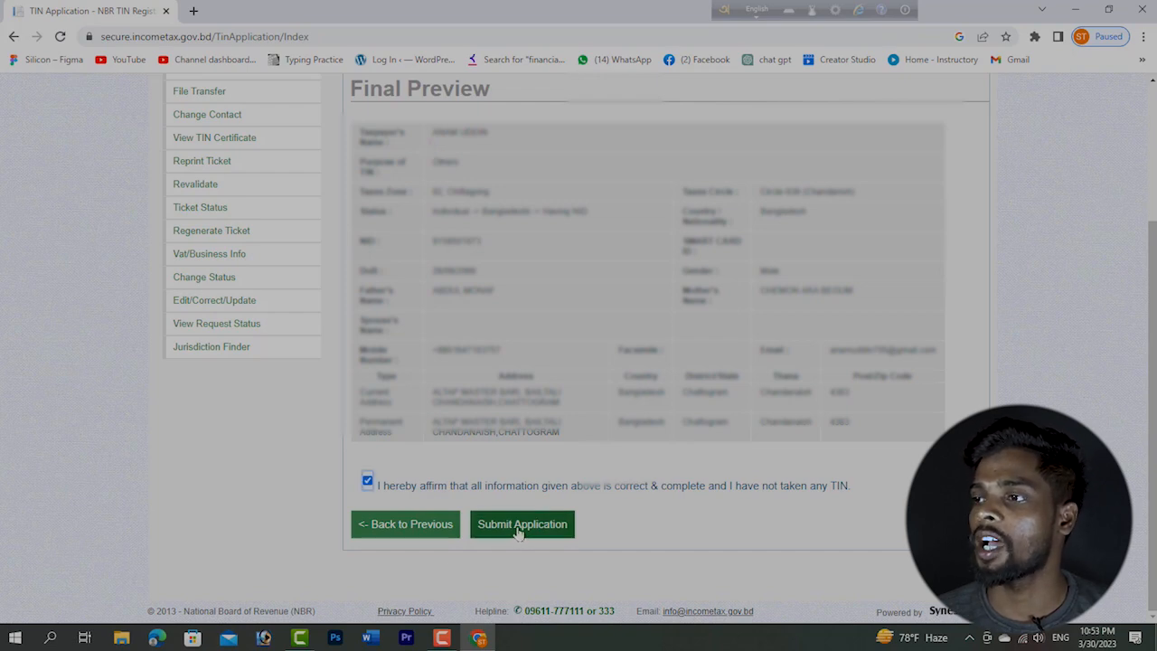
pyautogui.click(520, 531)
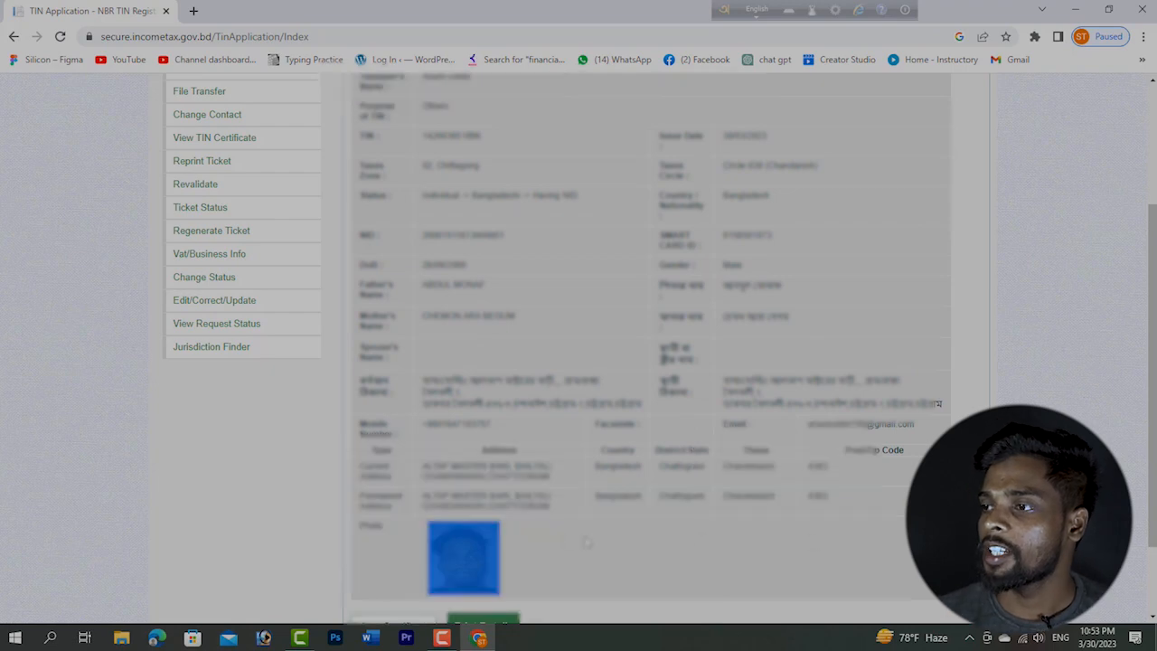
pyautogui.scroll(2, 600, 523)
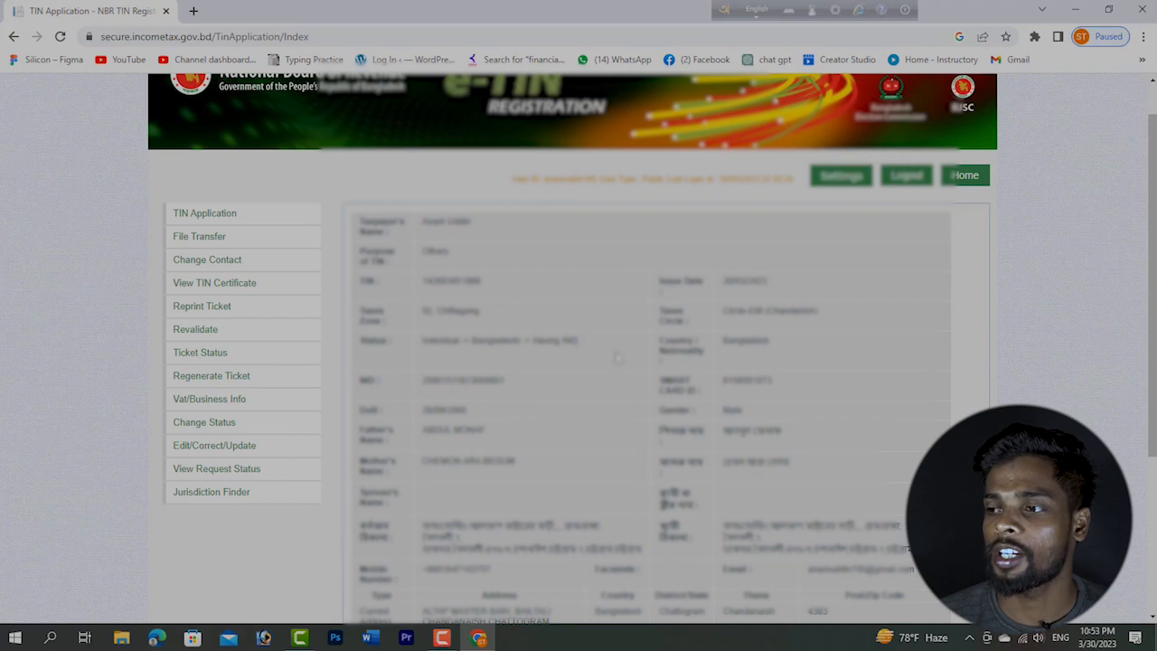
pyautogui.scroll(-2, 616, 358)
pyautogui.scroll(-2, 617, 437)
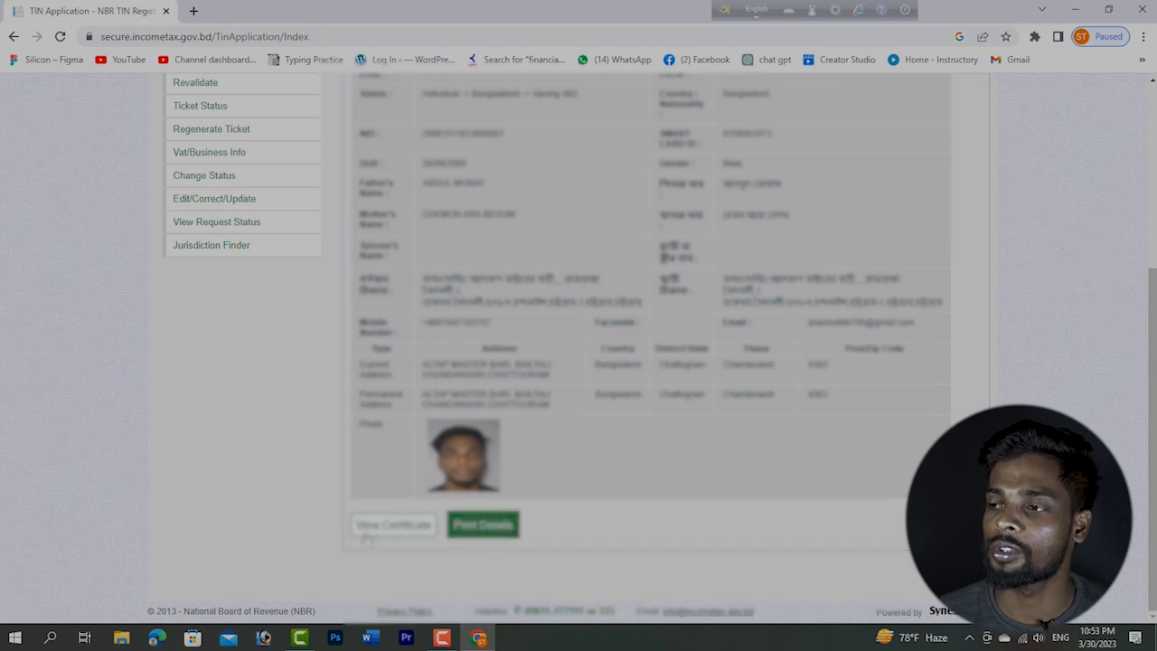
# Step: View the generated TIN certificate and save it as a PDF
pyautogui.click(395, 526)
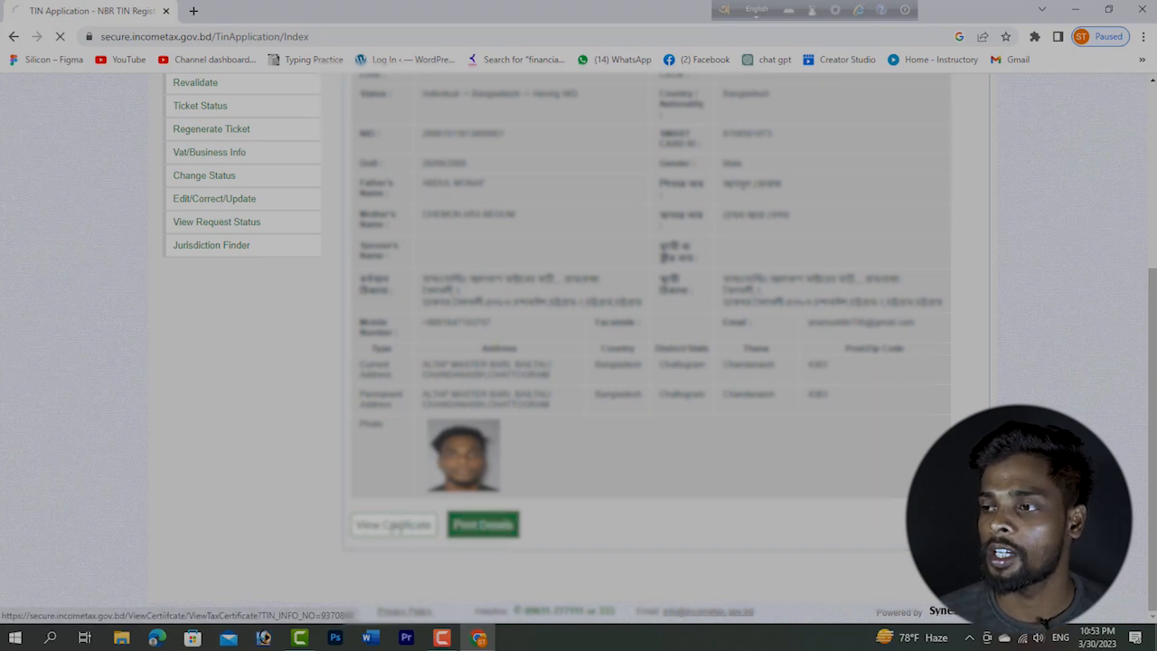
pyautogui.scroll(-4, 664, 435)
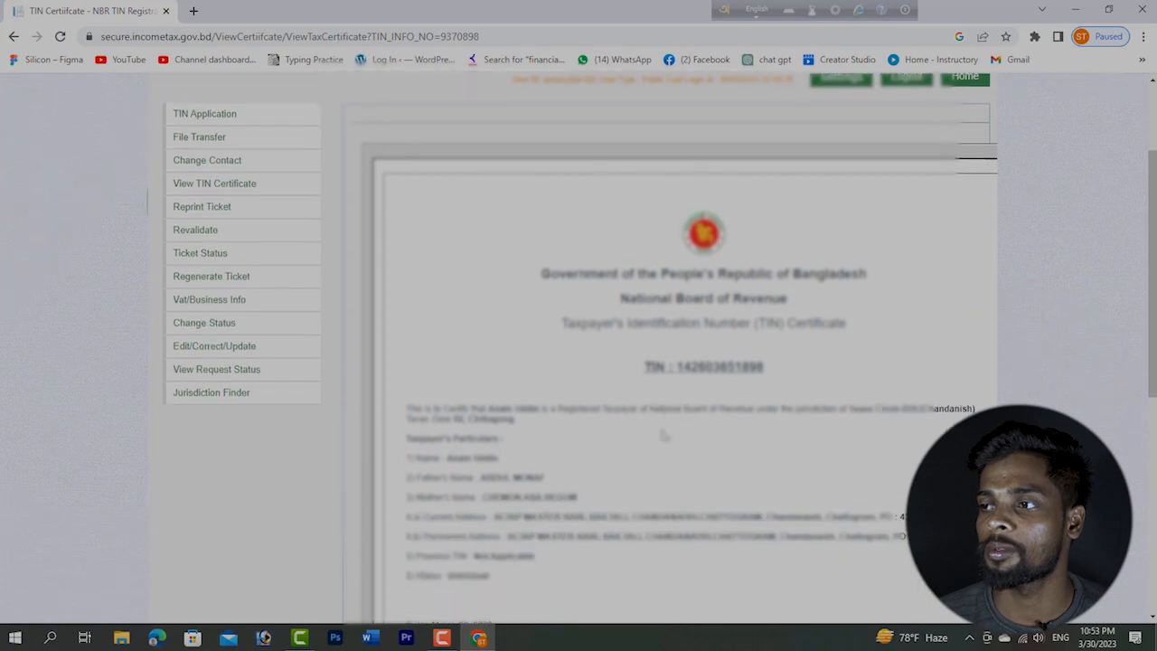
pyautogui.scroll(-3, 665, 433)
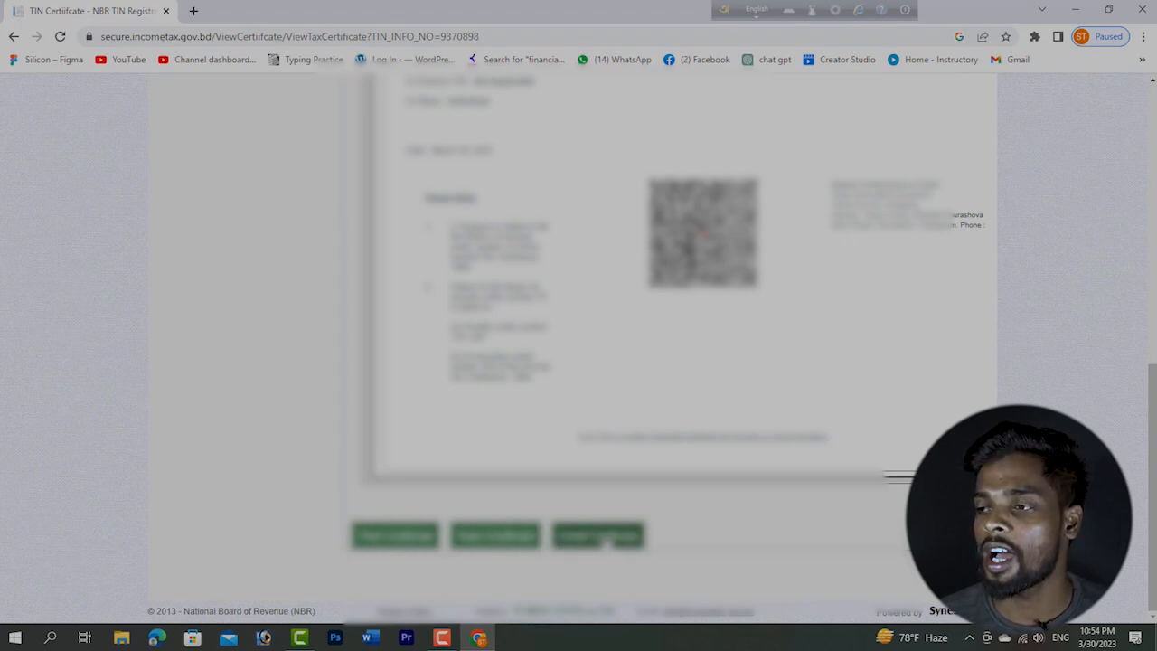
pyautogui.click(491, 537)
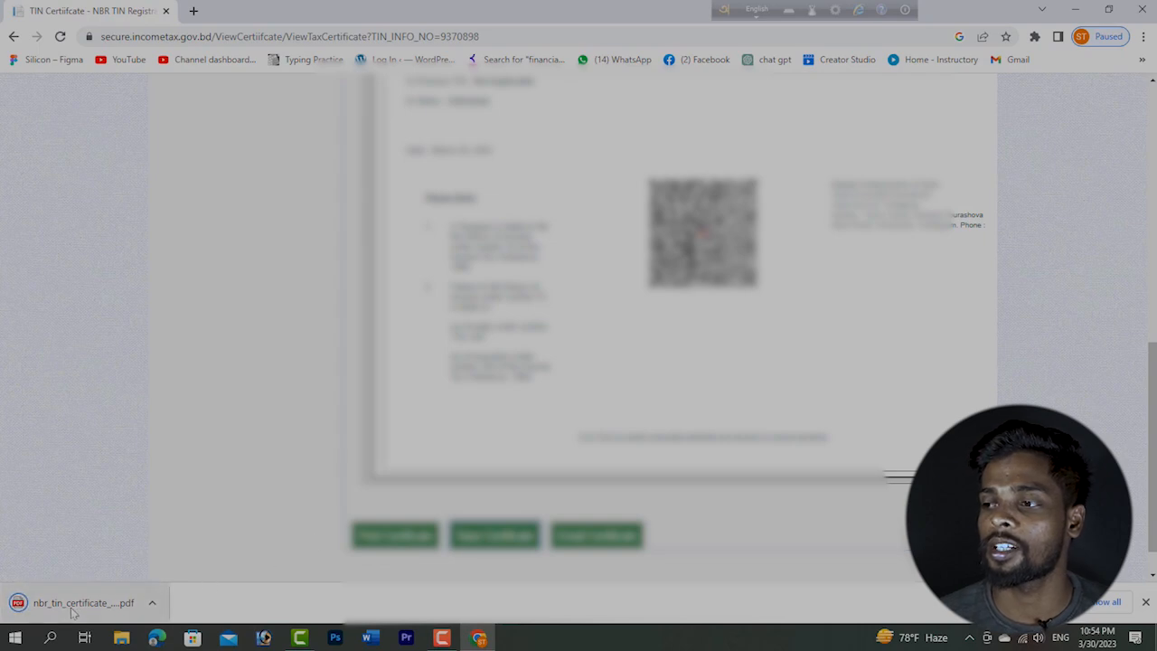
pyautogui.click(151, 605)
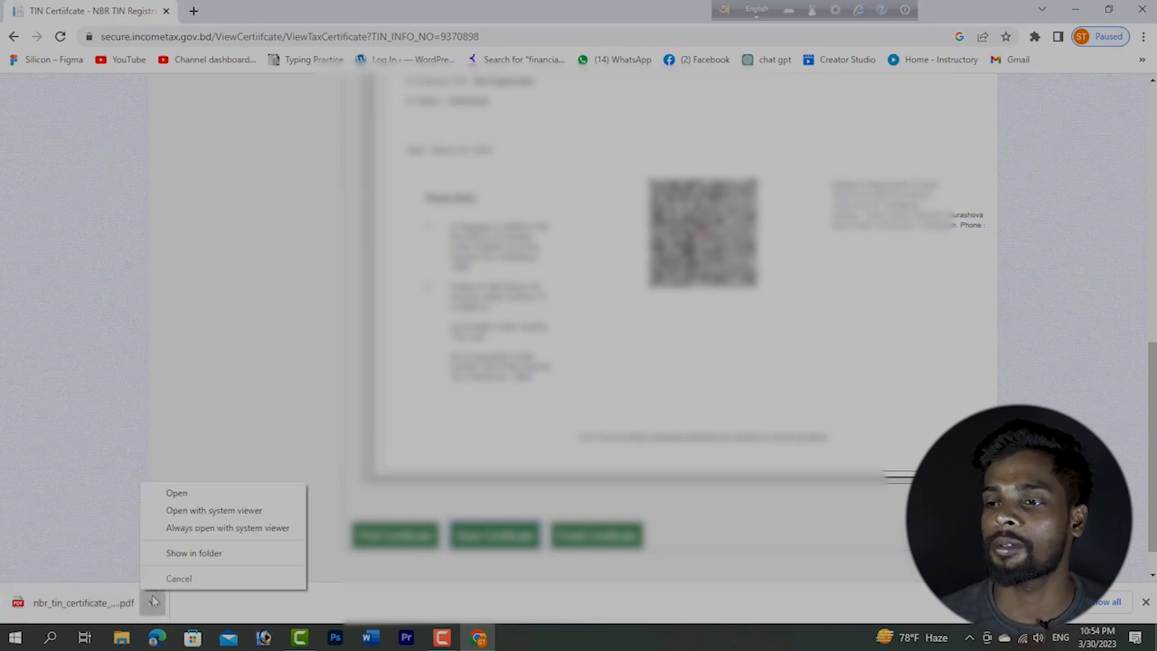
pyautogui.click(178, 493)
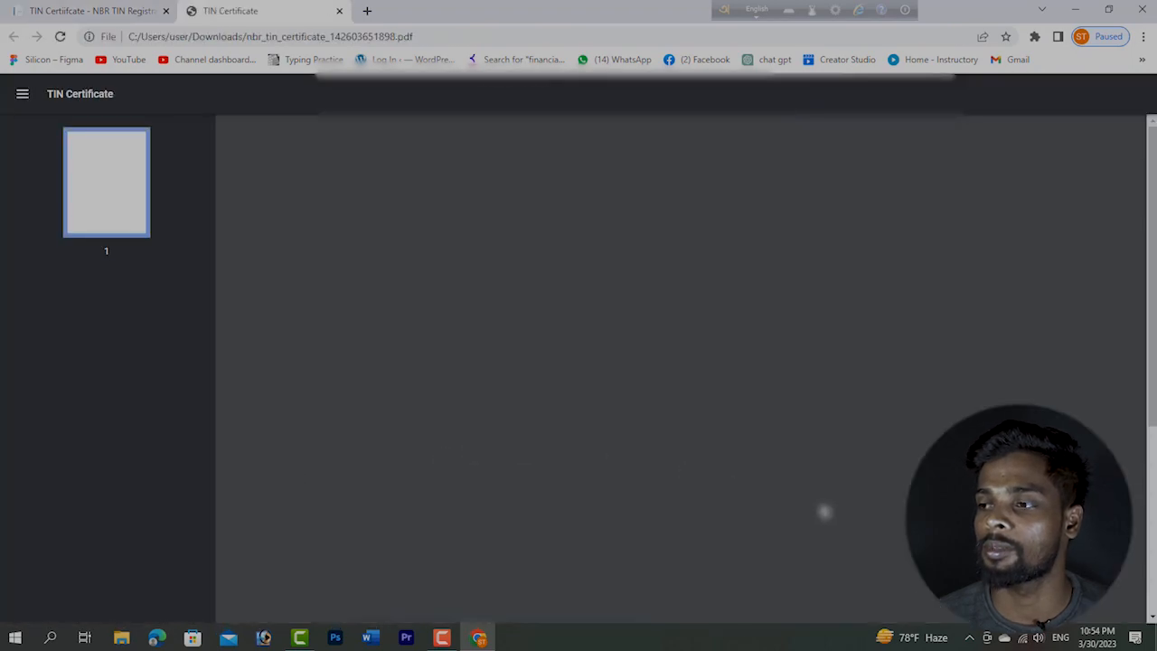
pyautogui.scroll(-4, 779, 361)
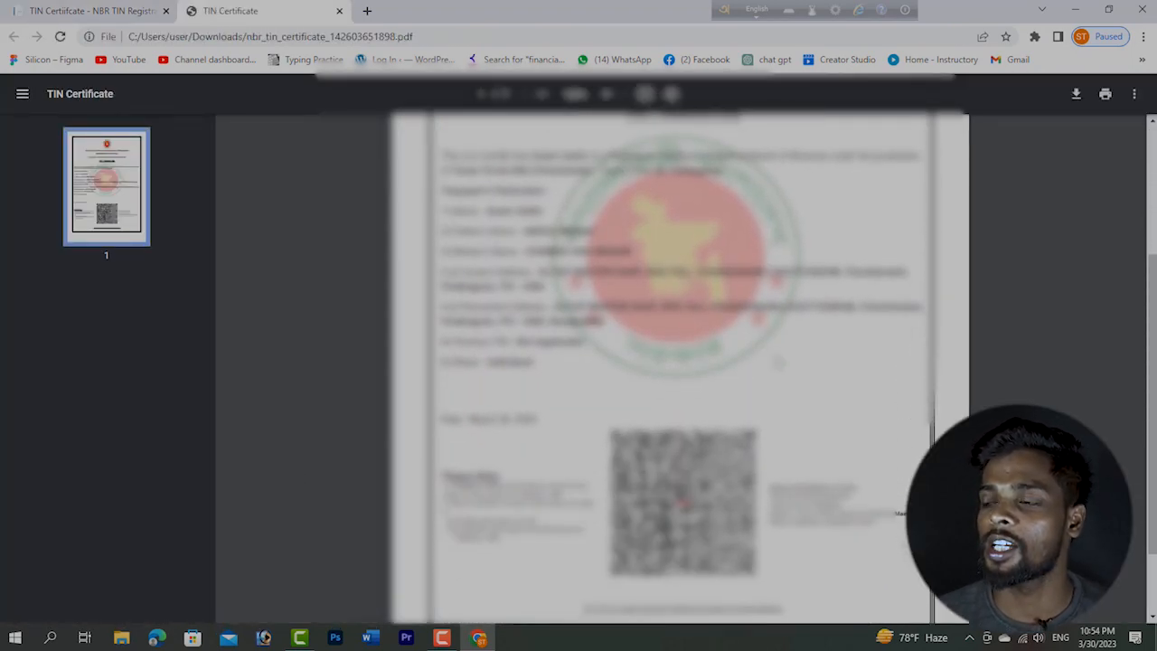